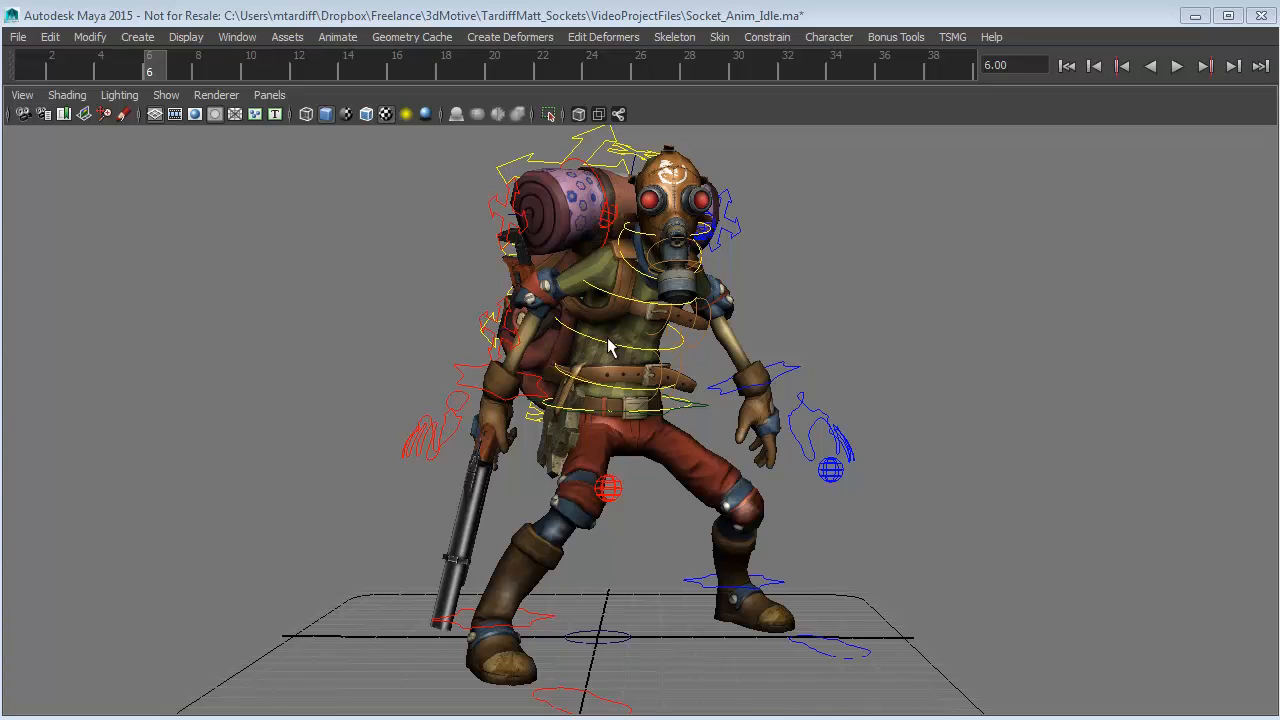
# Examine the posed character's hands, backpack and held gun from the front and from behind
pyautogui.keyDown('alt'); pyautogui.moveTo(668, 342); pyautogui.dragTo(688, 440, button='middle'); pyautogui.keyUp('alt')
pyautogui.keyDown('alt'); pyautogui.moveTo(688, 440); pyautogui.dragTo(669, 572, button='right'); pyautogui.keyUp('alt')
pyautogui.keyDown('alt'); pyautogui.moveTo(669, 572); pyautogui.dragTo(749, 596, button='middle'); pyautogui.keyUp('alt')
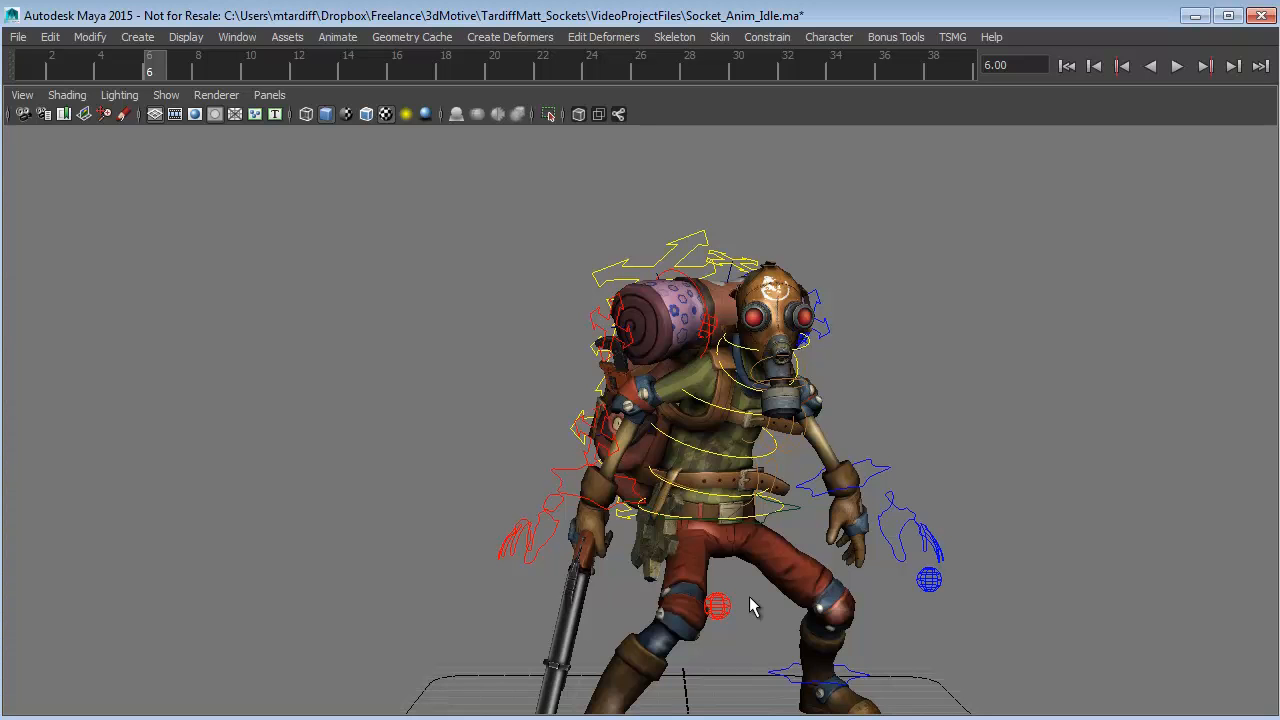
pyautogui.keyDown('alt'); pyautogui.moveTo(958, 412); pyautogui.dragTo(668, 476); pyautogui.keyUp('alt')
pyautogui.keyDown('alt'); pyautogui.moveTo(668, 476); pyautogui.dragTo(794, 480, button='right'); pyautogui.keyUp('alt')
pyautogui.keyDown('alt'); pyautogui.moveTo(794, 480); pyautogui.dragTo(870, 450); pyautogui.keyUp('alt')
pyautogui.keyDown('alt'); pyautogui.moveTo(800, 445); pyautogui.dragTo(850, 408, button='middle'); pyautogui.keyUp('alt')
pyautogui.keyDown('alt'); pyautogui.moveTo(690, 470); pyautogui.dragTo(751, 484, button='right'); pyautogui.keyUp('alt')
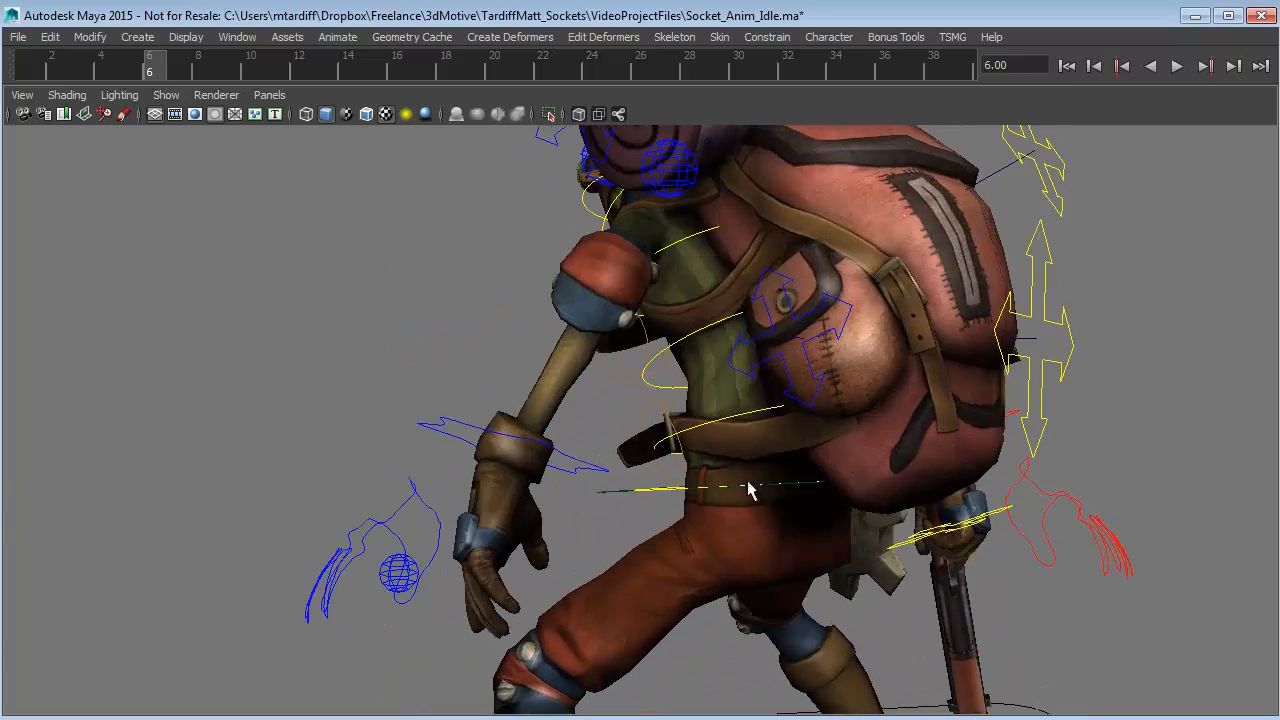
pyautogui.keyDown('alt'); pyautogui.moveTo(683, 503); pyautogui.dragTo(779, 384, button='middle'); pyautogui.keyUp('alt')
pyautogui.keyDown('alt'); pyautogui.moveTo(779, 383); pyautogui.dragTo(779, 490); pyautogui.keyUp('alt')
pyautogui.keyDown('alt'); pyautogui.moveTo(779, 490); pyautogui.dragTo(698, 481, button='right'); pyautogui.keyUp('alt')
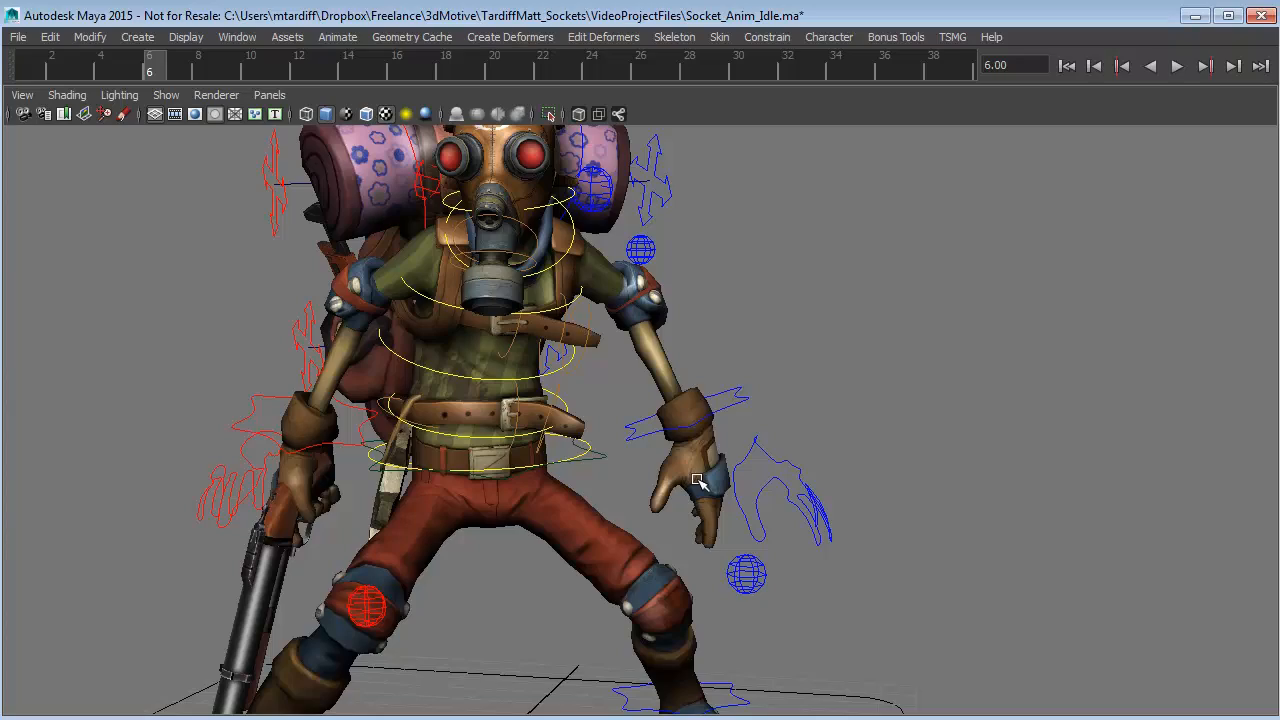
# Create a single joint on the ground near the centre of the rig, at about X 4.84, Z 3.33
pyautogui.keyDown('alt'); pyautogui.moveTo(610, 455); pyautogui.dragTo(514, 380); pyautogui.keyUp('alt')
pyautogui.press('space')
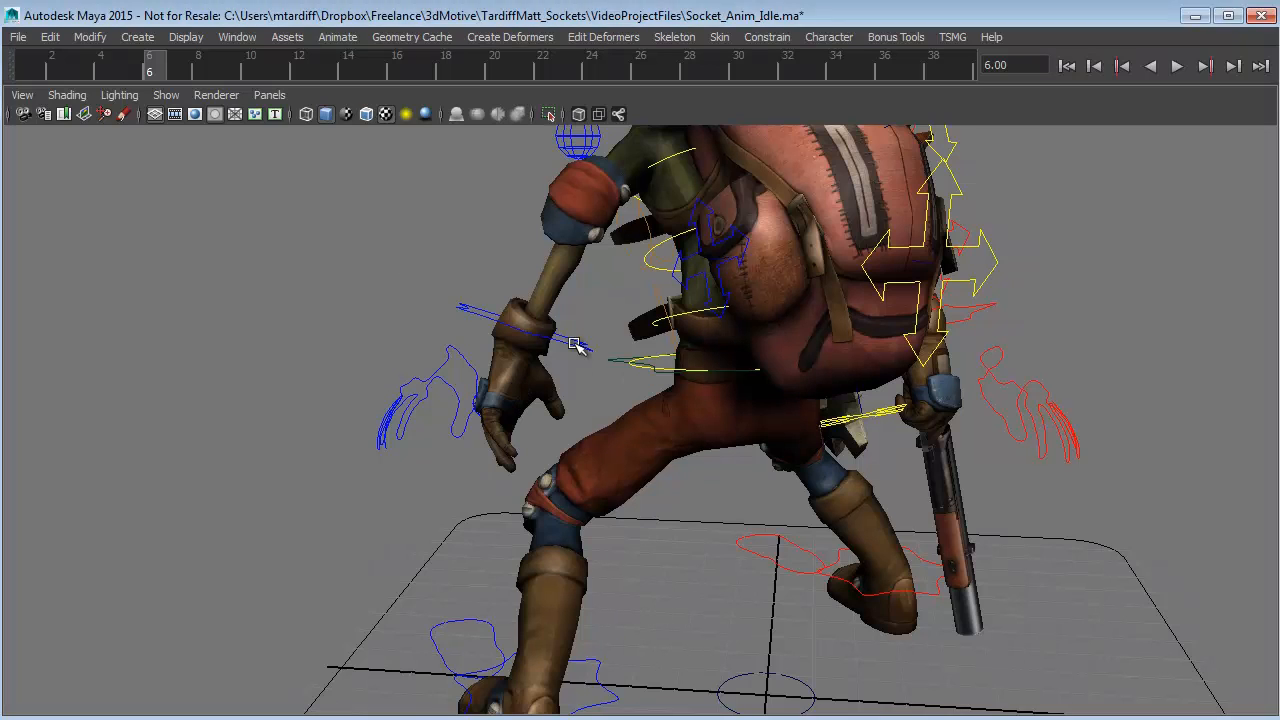
pyautogui.press('space')
pyautogui.press('space')
pyautogui.moveTo(454, 208); pyautogui.dragTo(488, 205)
pyautogui.keyDown('alt'); pyautogui.moveTo(782, 561); pyautogui.dragTo(680, 473, button='middle'); pyautogui.keyUp('alt')
pyautogui.keyDown('alt'); pyautogui.moveTo(680, 473); pyautogui.dragTo(651, 580); pyautogui.keyUp('alt')
pyautogui.click(645, 577)
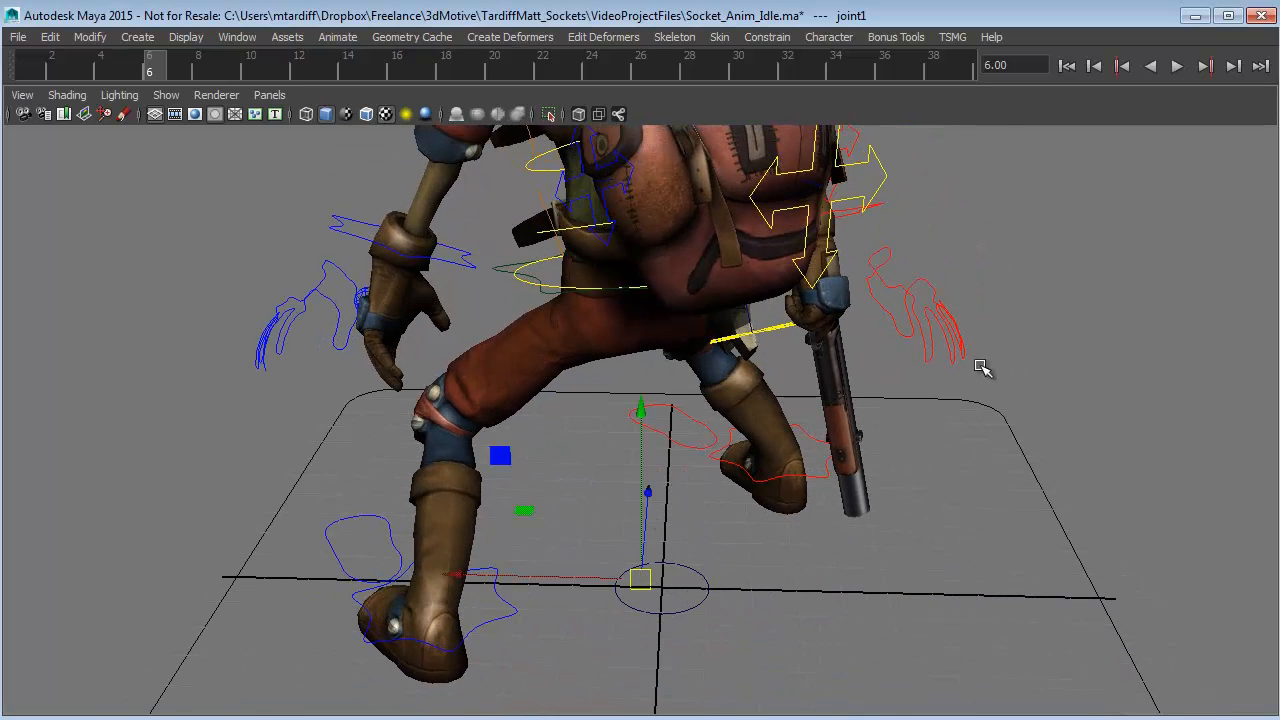
# Set the new joint's radius to 14.4 and turn on joint display in the viewport
pyautogui.hotkey('ctrl', 'shift', 'a')
pyautogui.click(1214, 337)
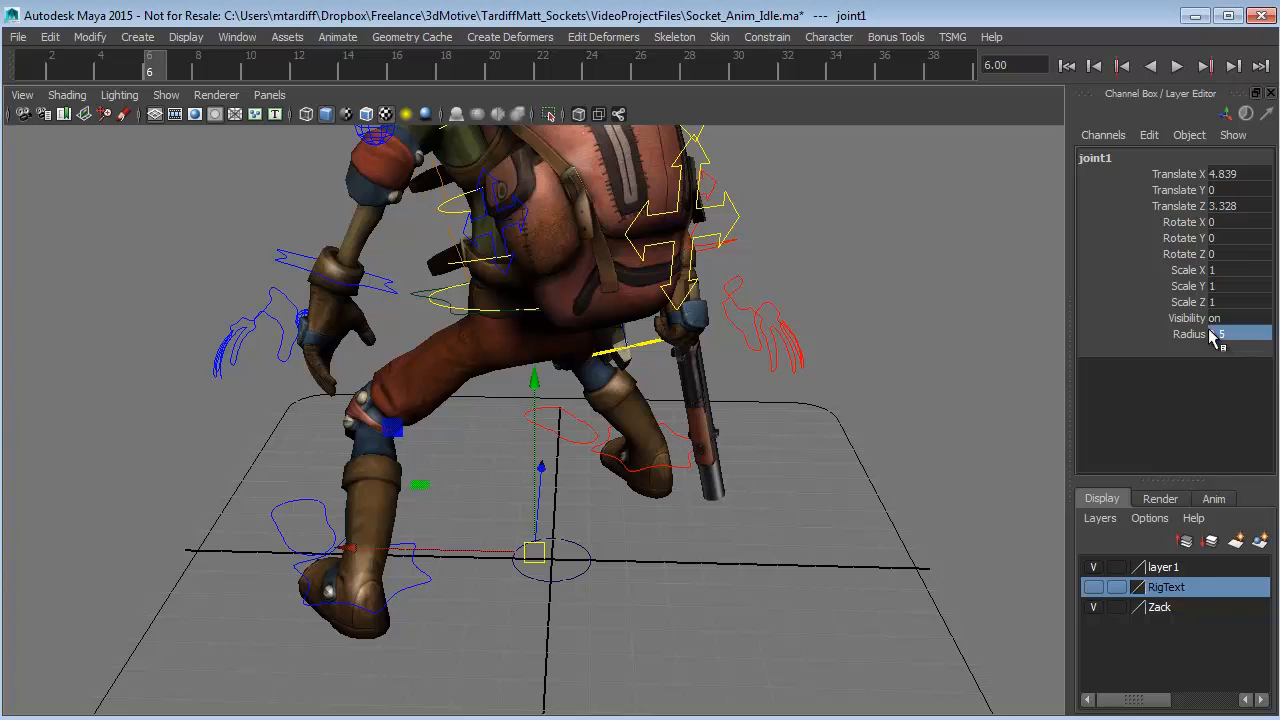
pyautogui.write('14.4')
pyautogui.press('Return')
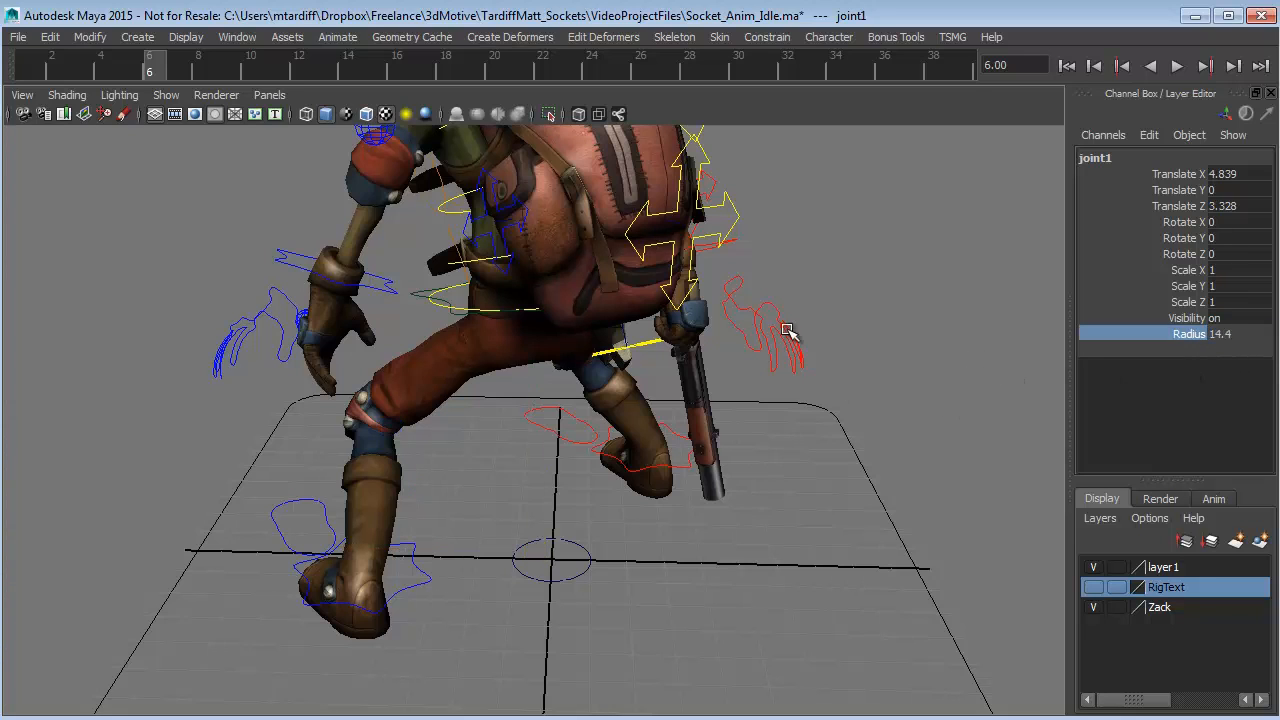
pyautogui.click(167, 95)
pyautogui.click(243, 315)
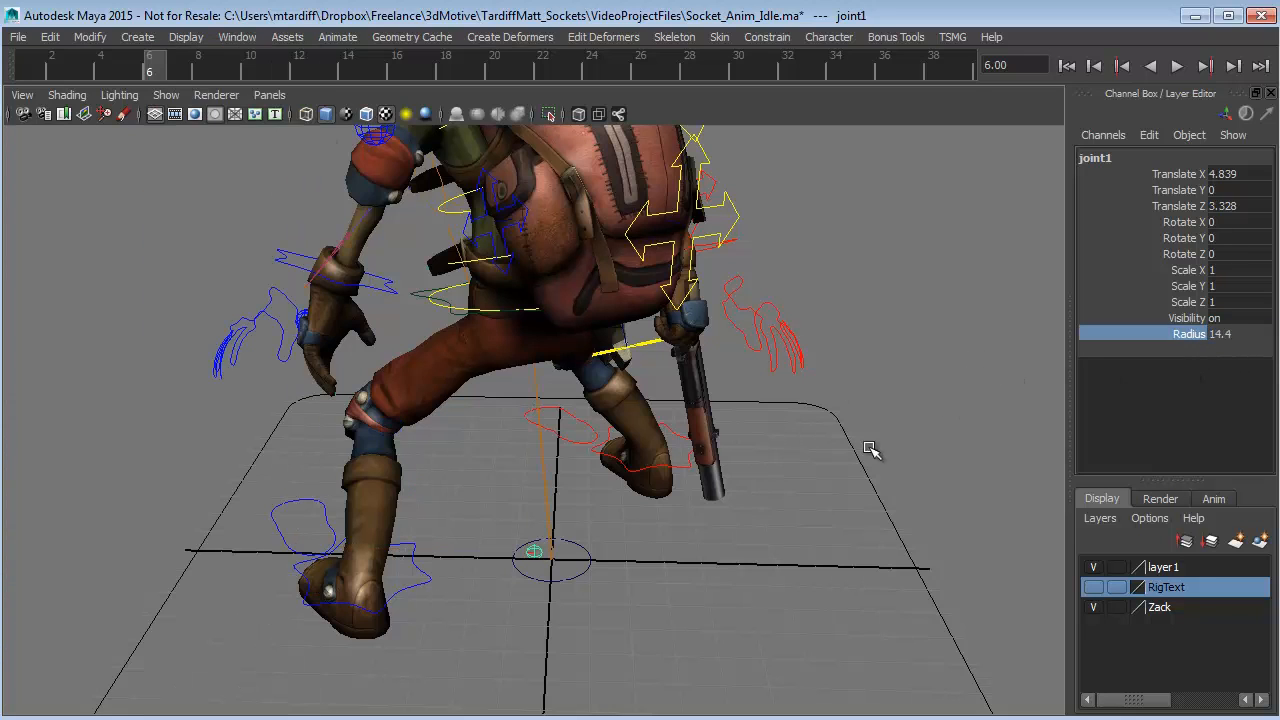
# Display the model in wireframe with the character's left hand in close view
pyautogui.keyDown('alt'); pyautogui.moveTo(788, 455); pyautogui.dragTo(793, 435, button='middle'); pyautogui.keyUp('alt')
pyautogui.keyDown('alt'); pyautogui.moveTo(793, 435); pyautogui.dragTo(733, 443); pyautogui.keyUp('alt')
pyautogui.press('w')
pyautogui.keyDown('alt'); pyautogui.moveTo(518, 432); pyautogui.dragTo(683, 484, button='middle'); pyautogui.keyUp('alt')
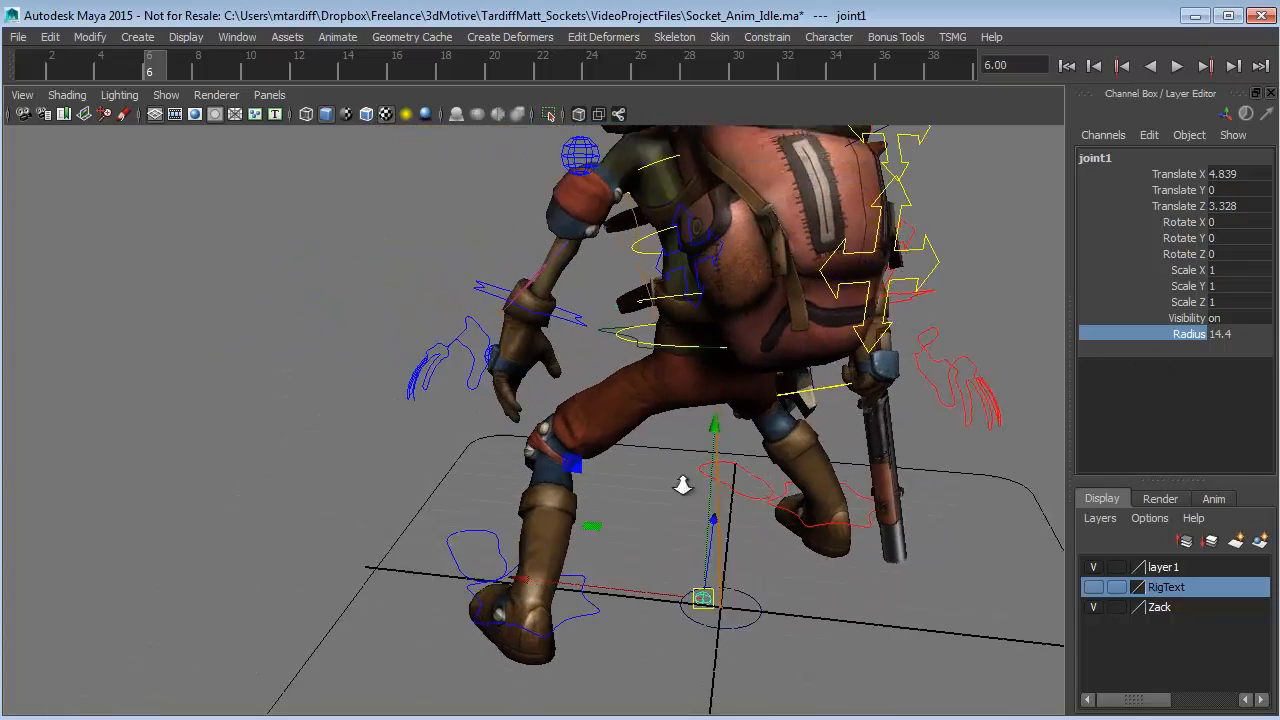
pyautogui.keyDown('alt'); pyautogui.moveTo(683, 484); pyautogui.dragTo(780, 490, button='right'); pyautogui.keyUp('alt')
pyautogui.keyDown('alt'); pyautogui.moveTo(470, 452); pyautogui.dragTo(555, 450); pyautogui.keyUp('alt')
pyautogui.keyDown('alt'); pyautogui.moveTo(555, 450); pyautogui.dragTo(610, 535, button='middle'); pyautogui.keyUp('alt')
pyautogui.keyDown('alt'); pyautogui.moveTo(610, 535); pyautogui.dragTo(752, 543, button='right'); pyautogui.keyUp('alt')
pyautogui.keyDown('alt'); pyautogui.moveTo(752, 543); pyautogui.dragTo(580, 548); pyautogui.keyUp('alt')
pyautogui.press('4')
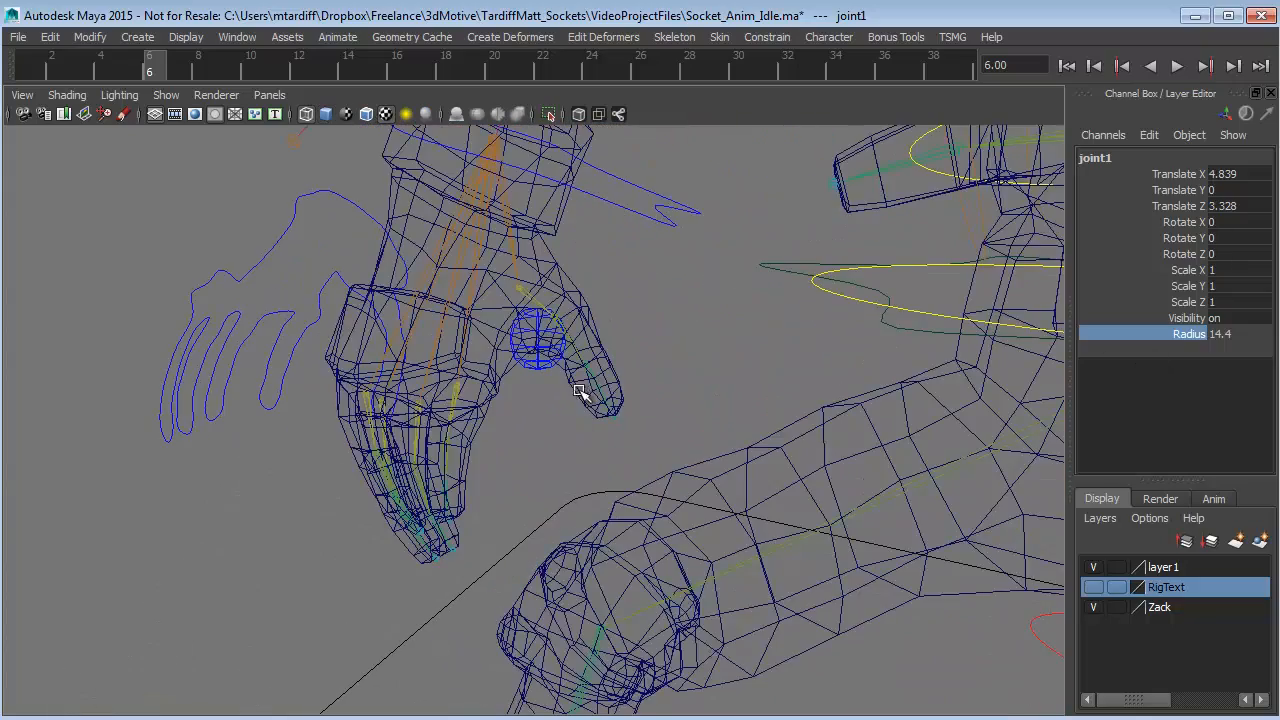
# Move the new joint from the ground up to the character's left hand, close to the thumb
pyautogui.keyDown('alt'); pyautogui.moveTo(583, 397); pyautogui.dragTo(498, 388); pyautogui.keyUp('alt')
pyautogui.keyDown('alt'); pyautogui.moveTo(498, 388); pyautogui.dragTo(510, 407, button='middle'); pyautogui.keyUp('alt')
pyautogui.keyDown('alt'); pyautogui.moveTo(510, 407); pyautogui.dragTo(523, 275); pyautogui.keyUp('alt')
pyautogui.keyDown('alt'); pyautogui.moveTo(669, 477); pyautogui.dragTo(672, 426); pyautogui.keyUp('alt')
pyautogui.keyDown('alt'); pyautogui.moveTo(584, 424); pyautogui.dragTo(557, 434); pyautogui.keyUp('alt')
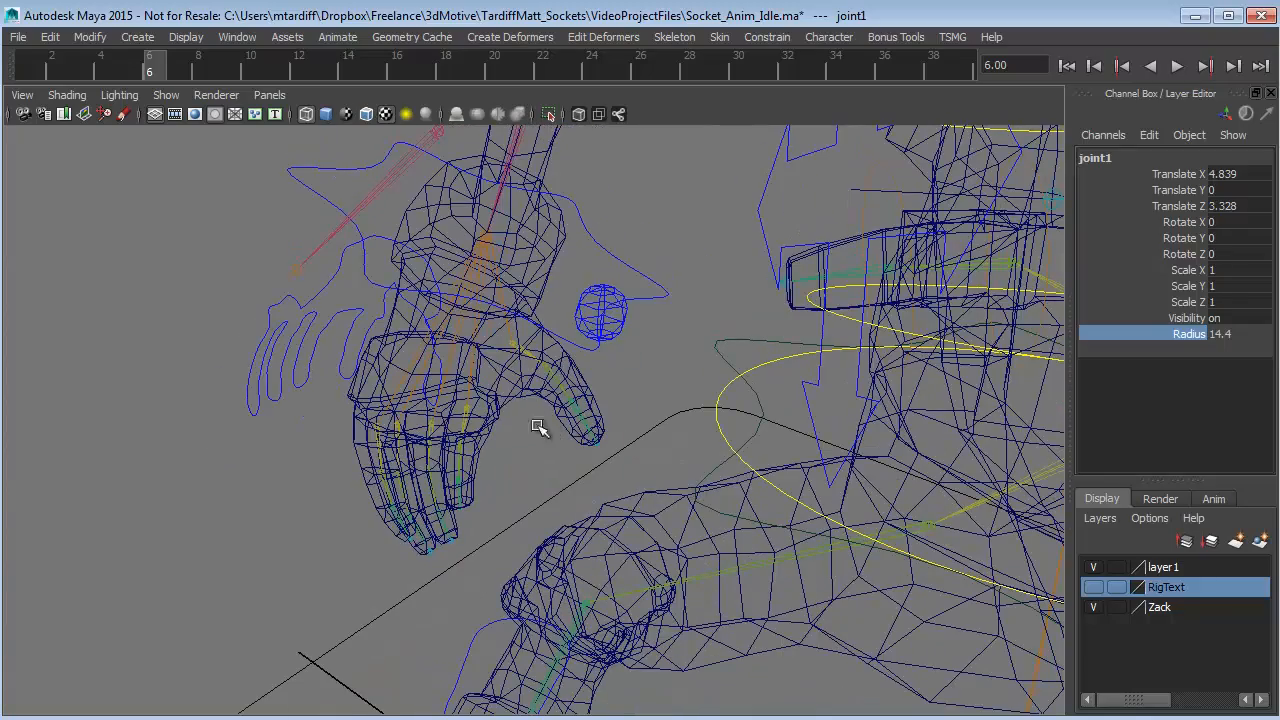
pyautogui.moveTo(470, 363); pyautogui.dragTo(480, 373, button='middle')
pyautogui.keyDown('alt'); pyautogui.moveTo(481, 374); pyautogui.dragTo(426, 358); pyautogui.keyUp('alt')
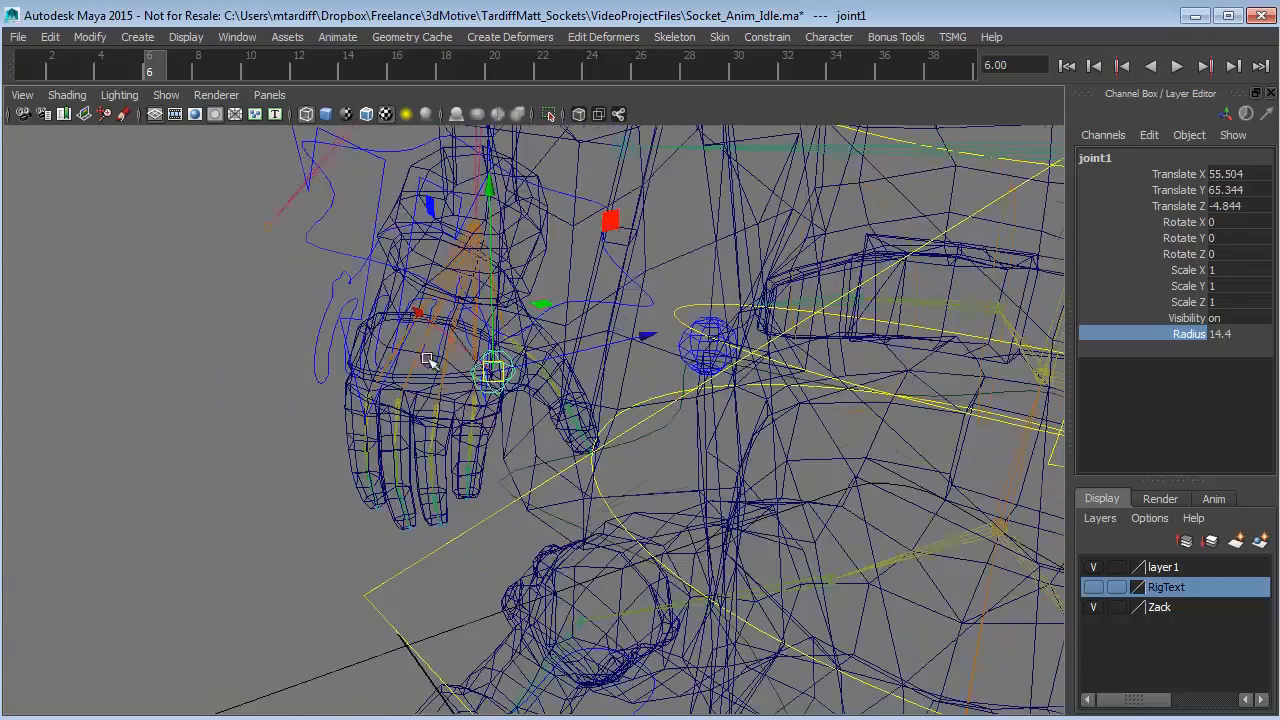
pyautogui.moveTo(486, 386); pyautogui.dragTo(434, 350, button='middle')
pyautogui.moveTo(434, 350); pyautogui.dragTo(432, 351)
pyautogui.keyDown('alt'); pyautogui.moveTo(434, 353); pyautogui.dragTo(608, 392); pyautogui.keyUp('alt')
# Parent the new joint under the L_Wrist joint
pyautogui.moveTo(440, 406); pyautogui.dragTo(489, 323)
pyautogui.click(491, 333)
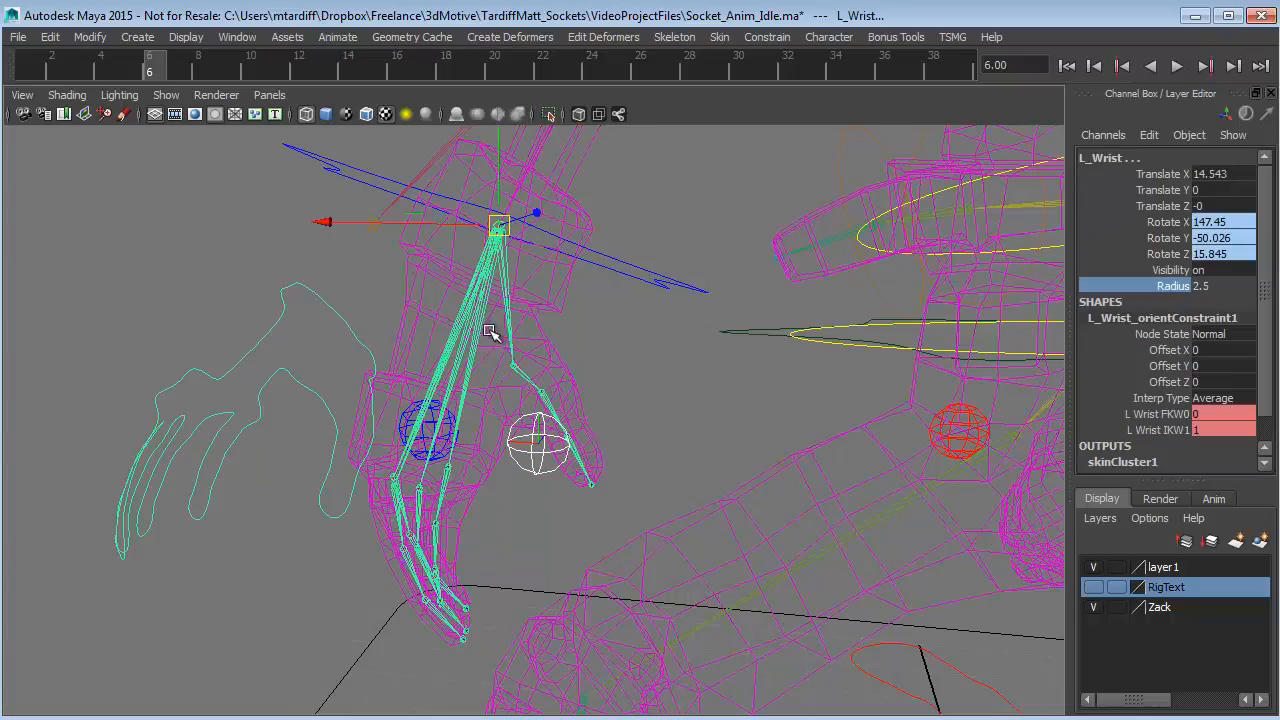
pyautogui.press('p')
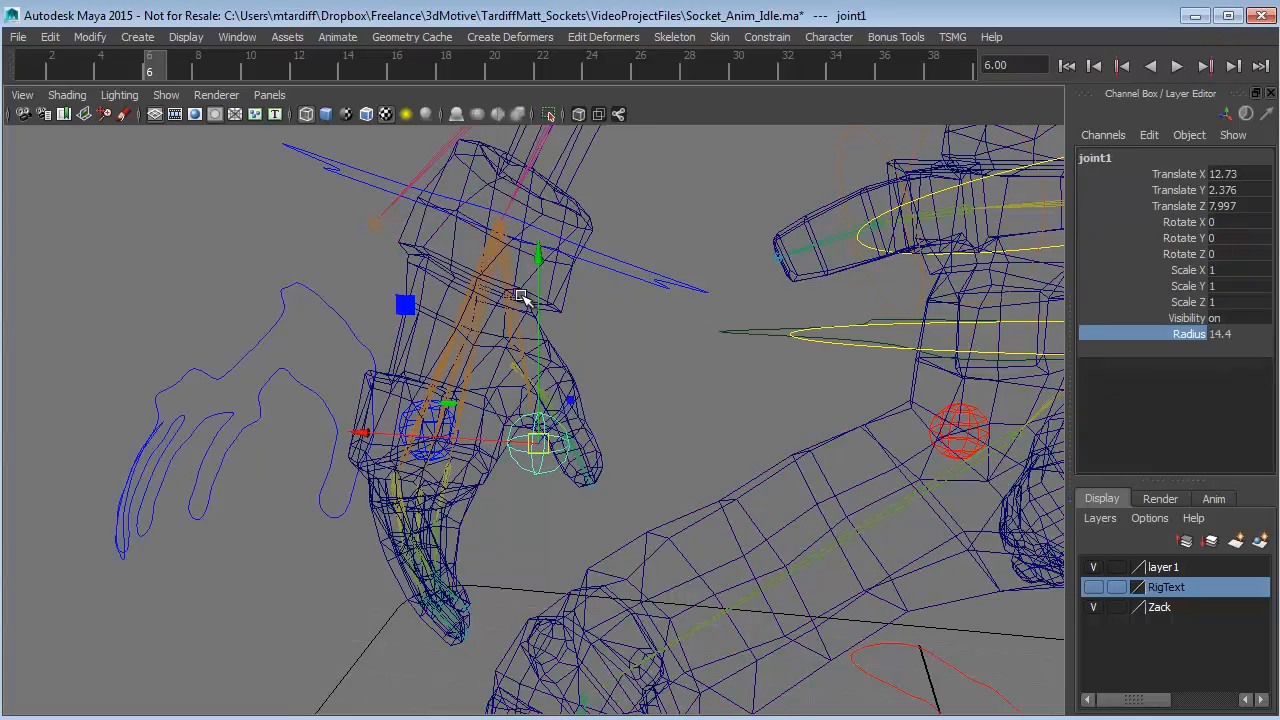
# Offset the joint beside the left thumb to translate values 13.089, 8.153, 9.159 and return to shaded display
pyautogui.moveTo(690, 361)
pyautogui.keyDown('alt'); pyautogui.mouseDown()
pyautogui.moveTo(766, 378)
pyautogui.moveTo(600, 406)
pyautogui.moveTo(577, 440)
pyautogui.moveTo(597, 432)
pyautogui.moveTo(616, 470)
pyautogui.mouseUp(); pyautogui.keyUp('alt')
pyautogui.moveTo(616, 470)
pyautogui.keyDown('alt'); pyautogui.mouseDown()
pyautogui.moveTo(660, 434)
pyautogui.moveTo(664, 470)
pyautogui.mouseUp(); pyautogui.keyUp('alt')
pyautogui.press('5')
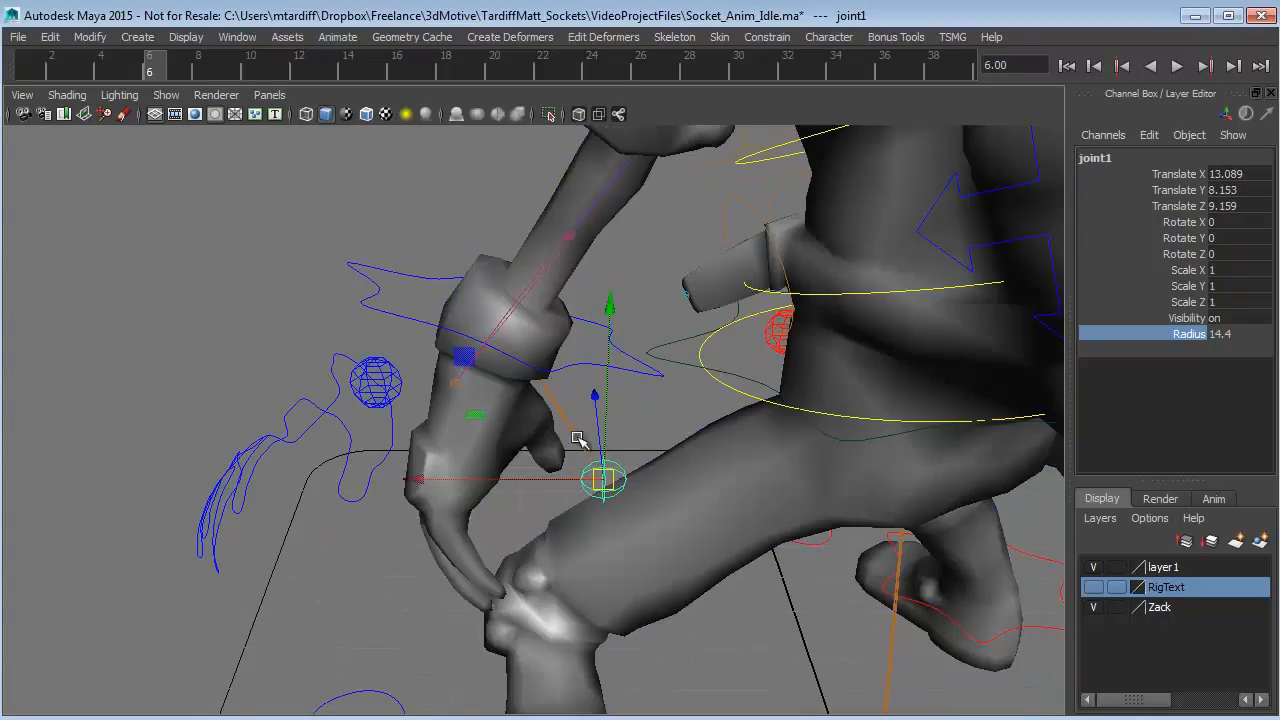
pyautogui.keyDown('alt'); pyautogui.moveTo(577, 440); pyautogui.dragTo(543, 383); pyautogui.keyUp('alt')
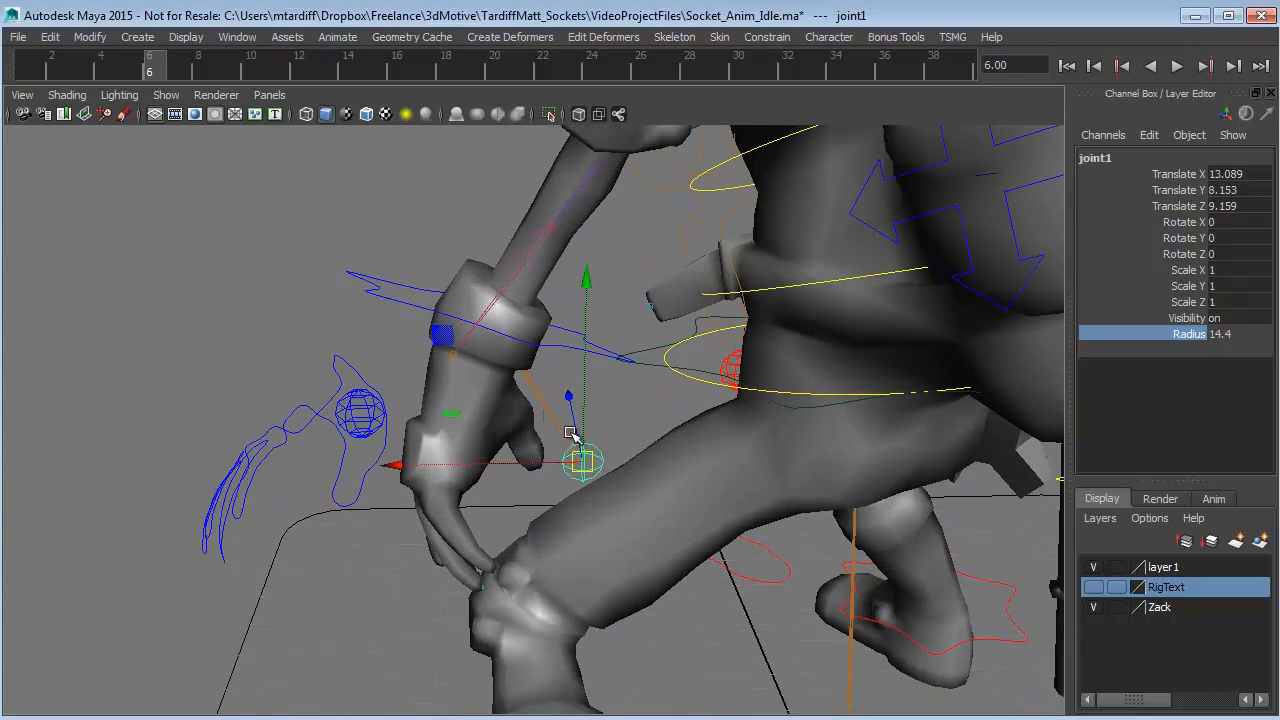
# Move the left wrist control to test how the parented joint follows, and undo the move
pyautogui.click(369, 273)
pyautogui.moveTo(494, 315); pyautogui.dragTo(482, 297)
pyautogui.hotkey('ctrl', 'z')
# Add the hand joint as a skin influence on the Zack_the_Tourist mesh
pyautogui.click(587, 459)
pyautogui.keyDown('alt'); pyautogui.moveTo(487, 422); pyautogui.dragTo(504, 496, button='middle'); pyautogui.keyUp('alt')
pyautogui.scroll(1, 595, 438)
pyautogui.scroll(-1, 570, 378)
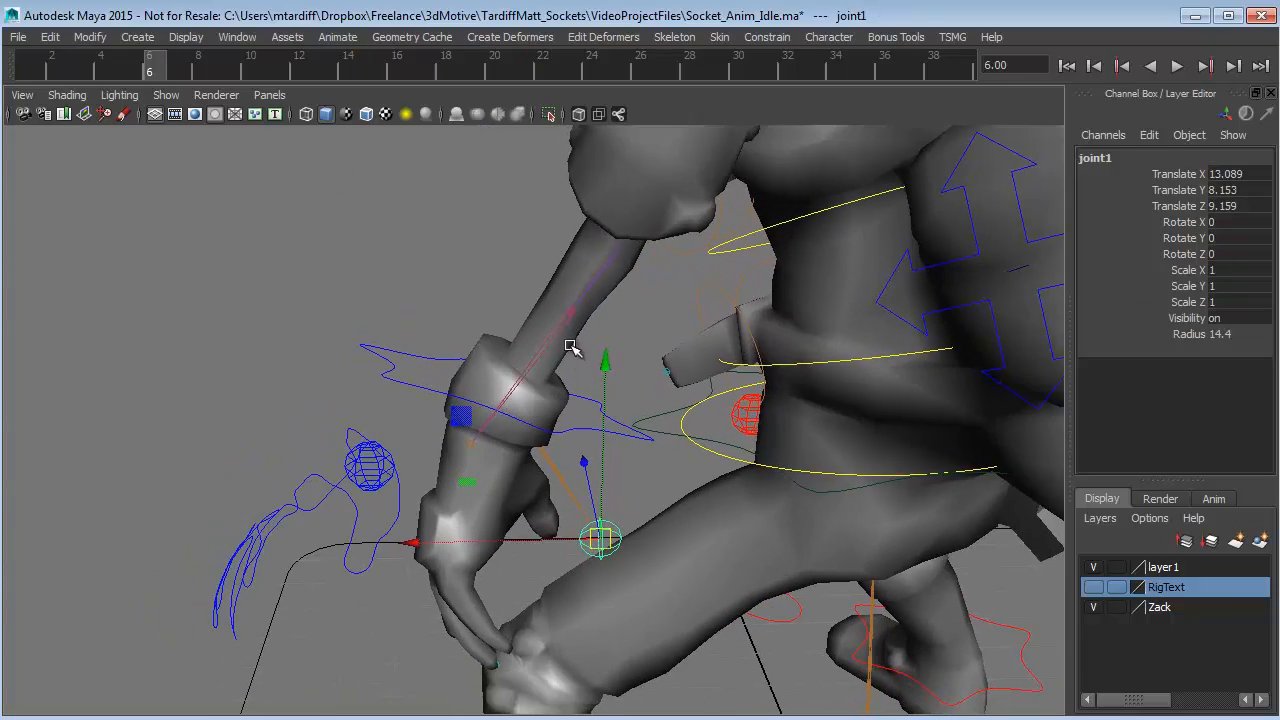
pyautogui.keyDown('shift'); pyautogui.click(570, 346); pyautogui.keyUp('shift')
pyautogui.moveTo(570, 346)
pyautogui.keyDown('alt'); pyautogui.mouseDown()
pyautogui.moveTo(557, 389)
pyautogui.moveTo(558, 368)
pyautogui.mouseUp(); pyautogui.keyUp('alt')
pyautogui.scroll(-2, 545, 383)
pyautogui.keyDown('alt'); pyautogui.moveTo(603, 318); pyautogui.dragTo(470, 367); pyautogui.keyUp('alt')
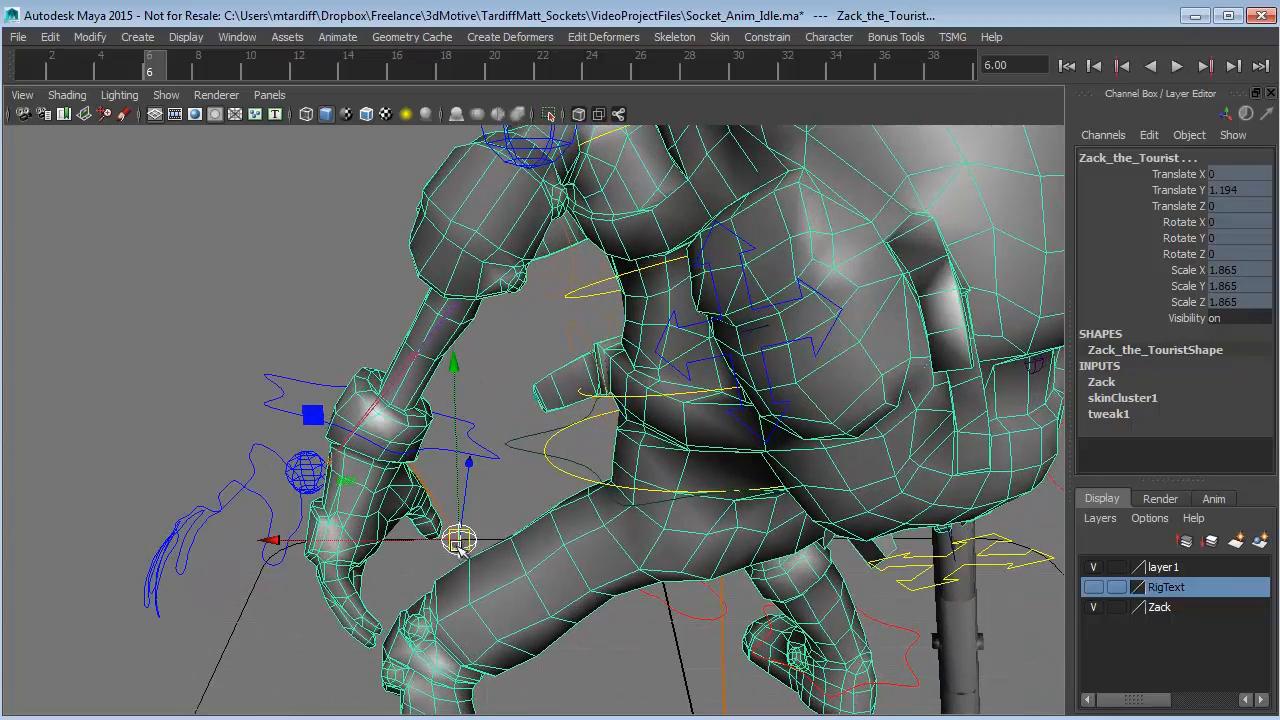
pyautogui.press('space')
pyautogui.click(519, 333)
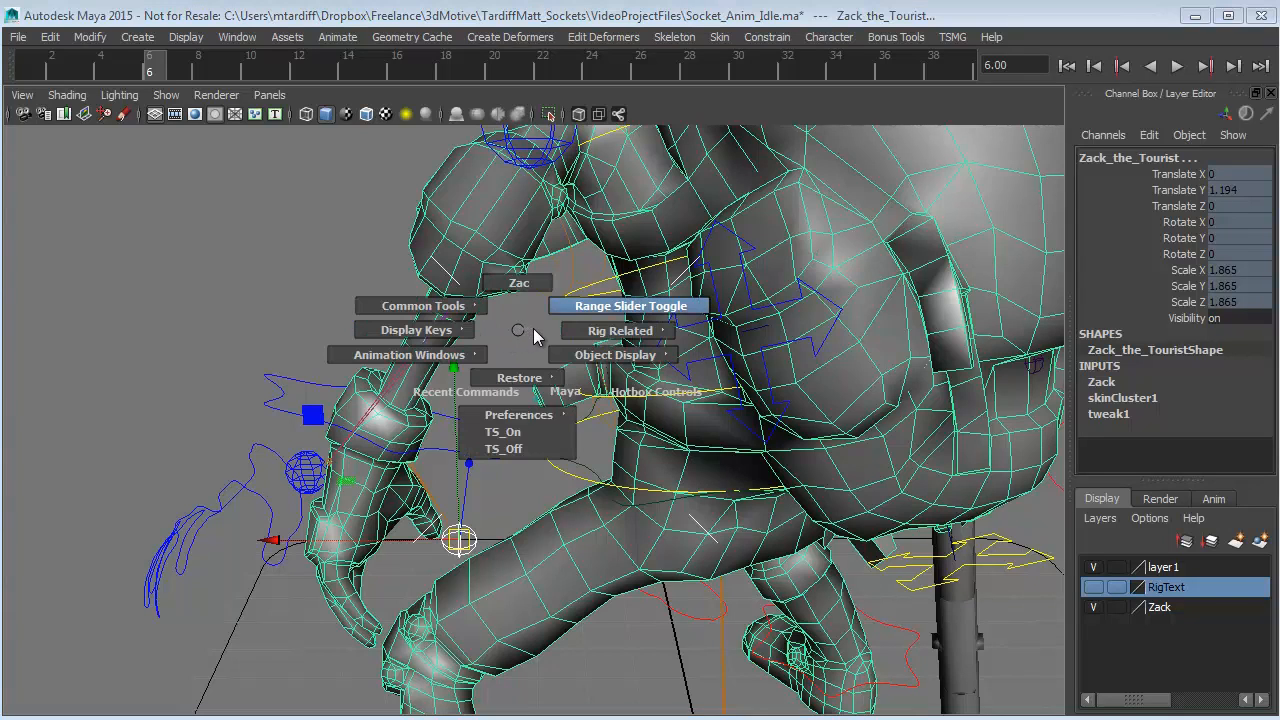
pyautogui.moveTo(572, 331)
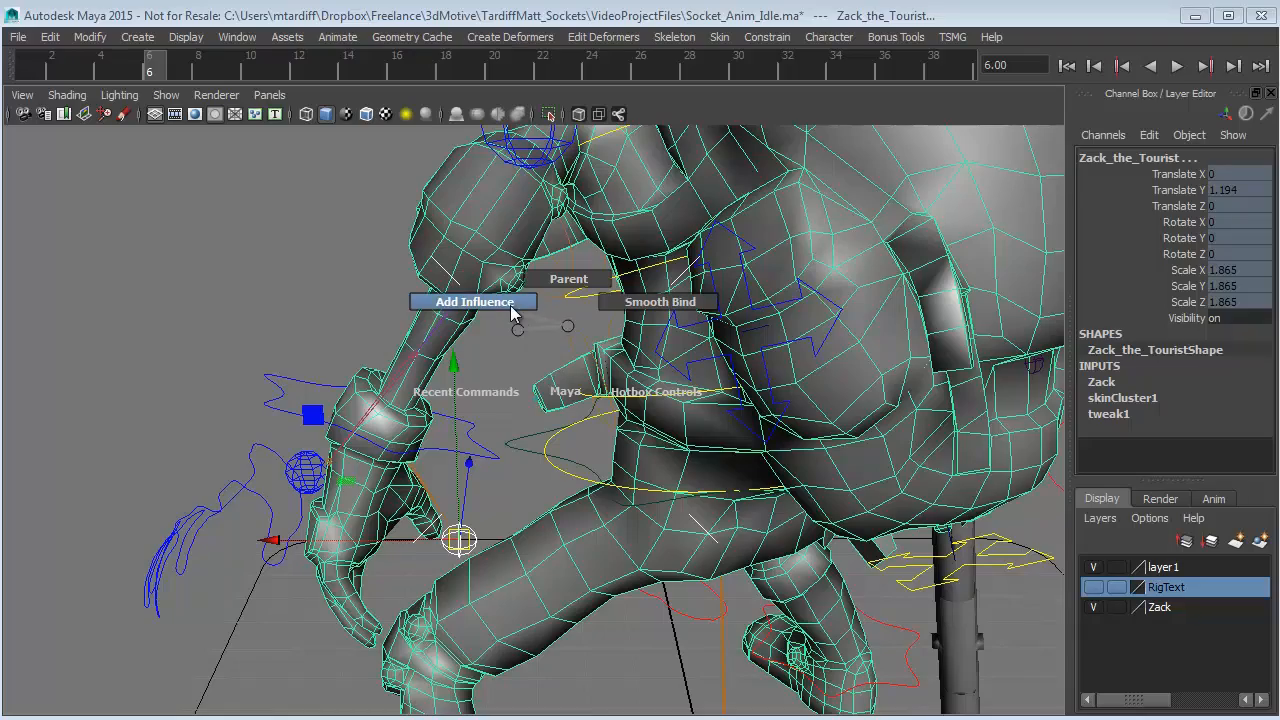
pyautogui.click(474, 301)
pyautogui.keyDown('alt'); pyautogui.moveTo(556, 432); pyautogui.dragTo(476, 468); pyautogui.keyUp('alt')
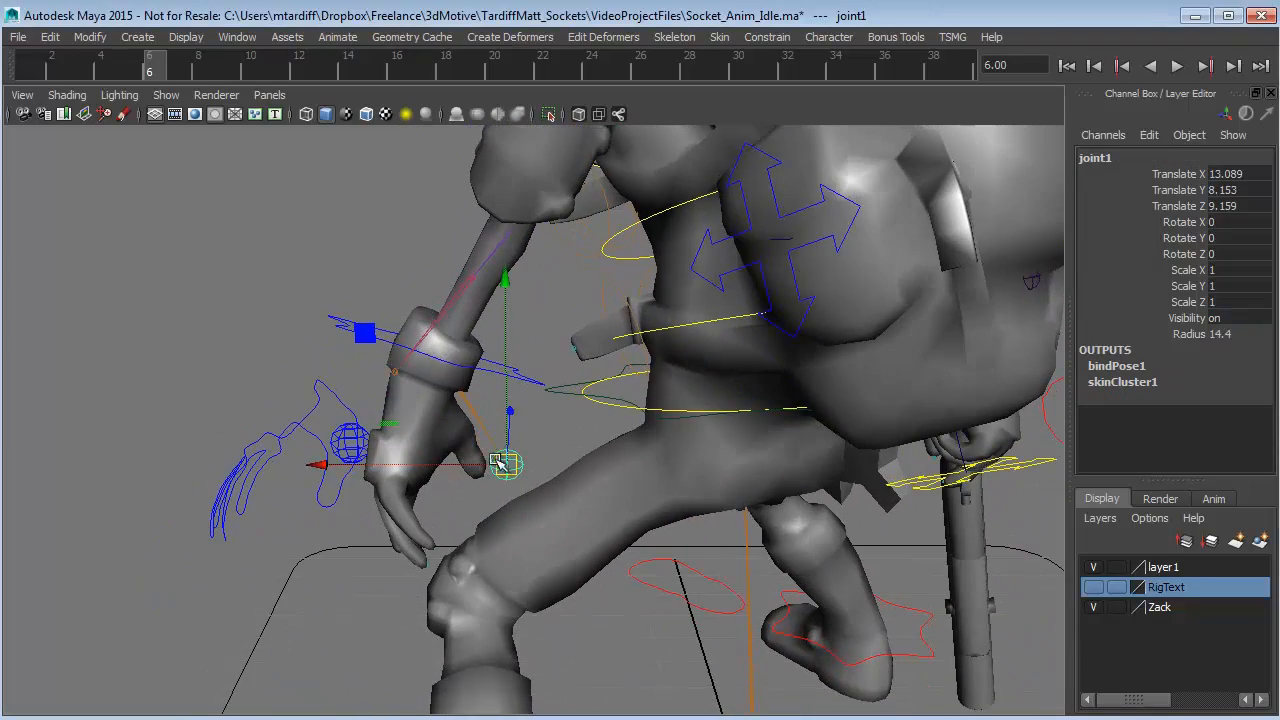
# Test the joint as a skin influence by moving the left wrist control again, and undo that move
pyautogui.click(480, 366)
pyautogui.moveTo(440, 350); pyautogui.dragTo(511, 366)
pyautogui.hotkey('ctrl', 'z')
# Review the Add Influence options, including dropoff, weight locking and default weight, and close them unchanged
pyautogui.keyDown('alt'); pyautogui.moveTo(517, 487); pyautogui.dragTo(583, 407); pyautogui.keyUp('alt')
pyautogui.click(515, 473)
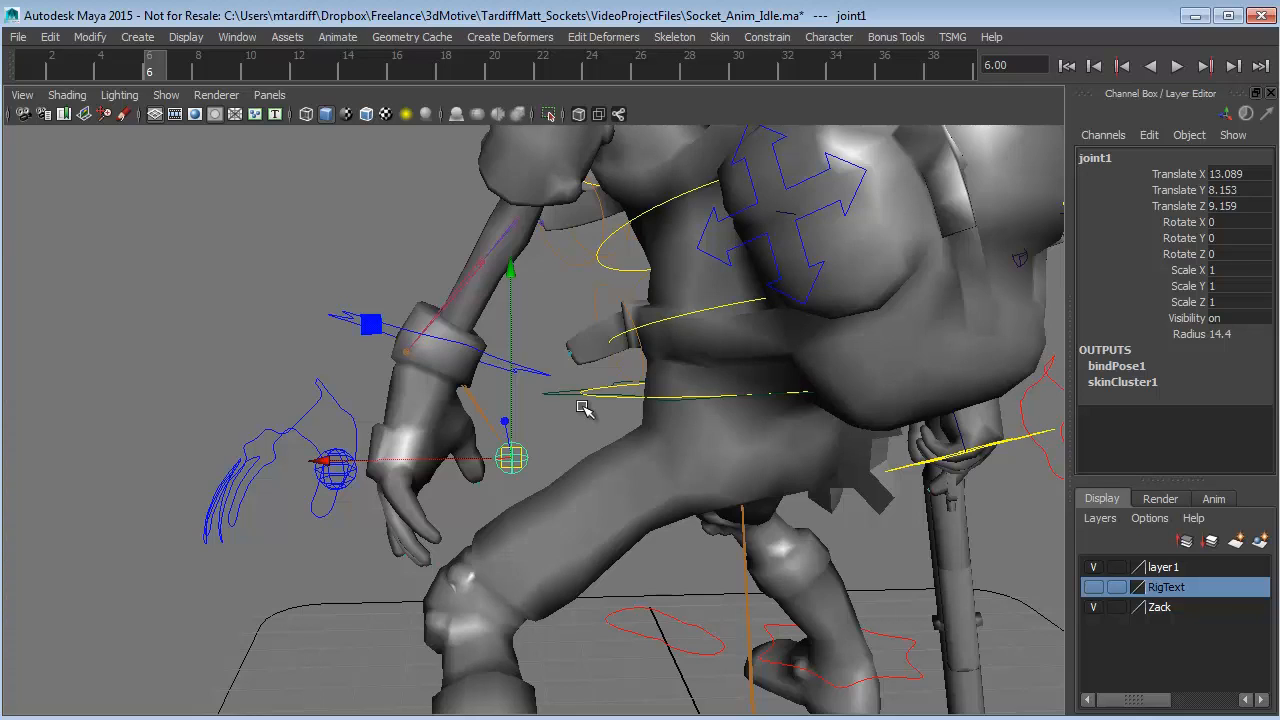
pyautogui.click(720, 37)
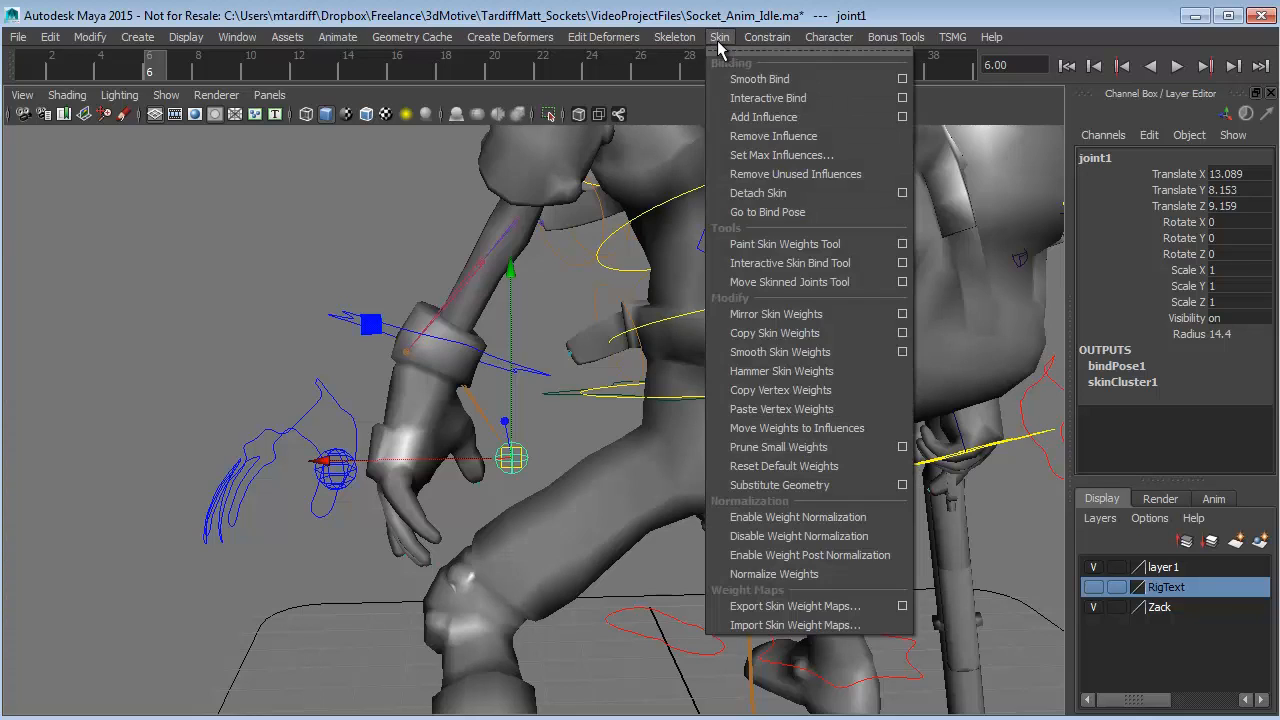
pyautogui.click(902, 117)
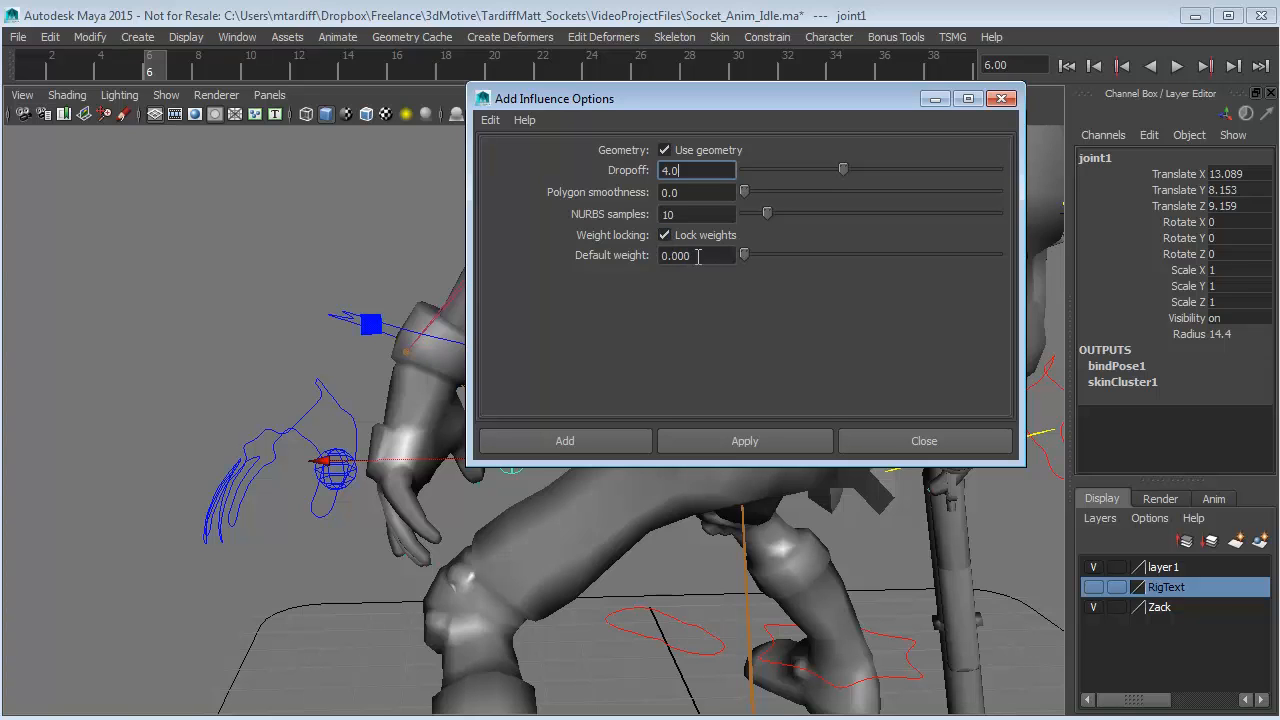
pyautogui.keyDown('alt'); pyautogui.moveTo(317, 303); pyautogui.dragTo(196, 284, button='middle'); pyautogui.keyUp('alt')
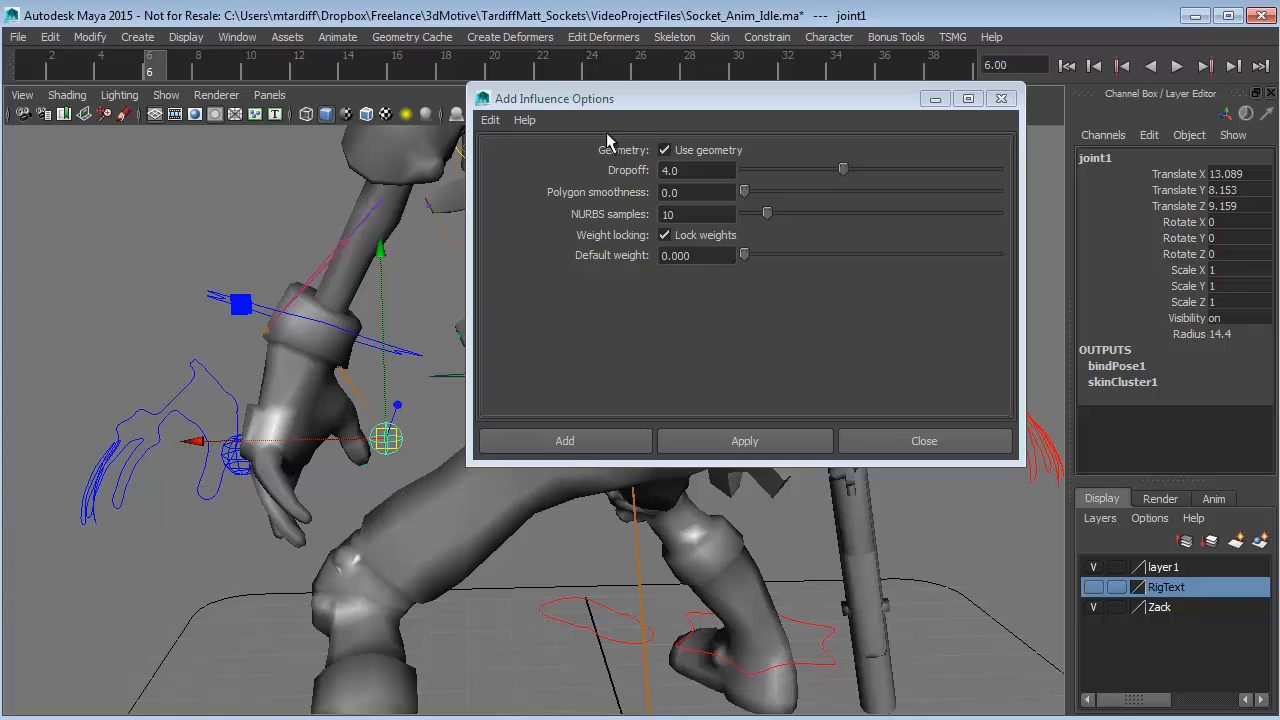
pyautogui.click(720, 38)
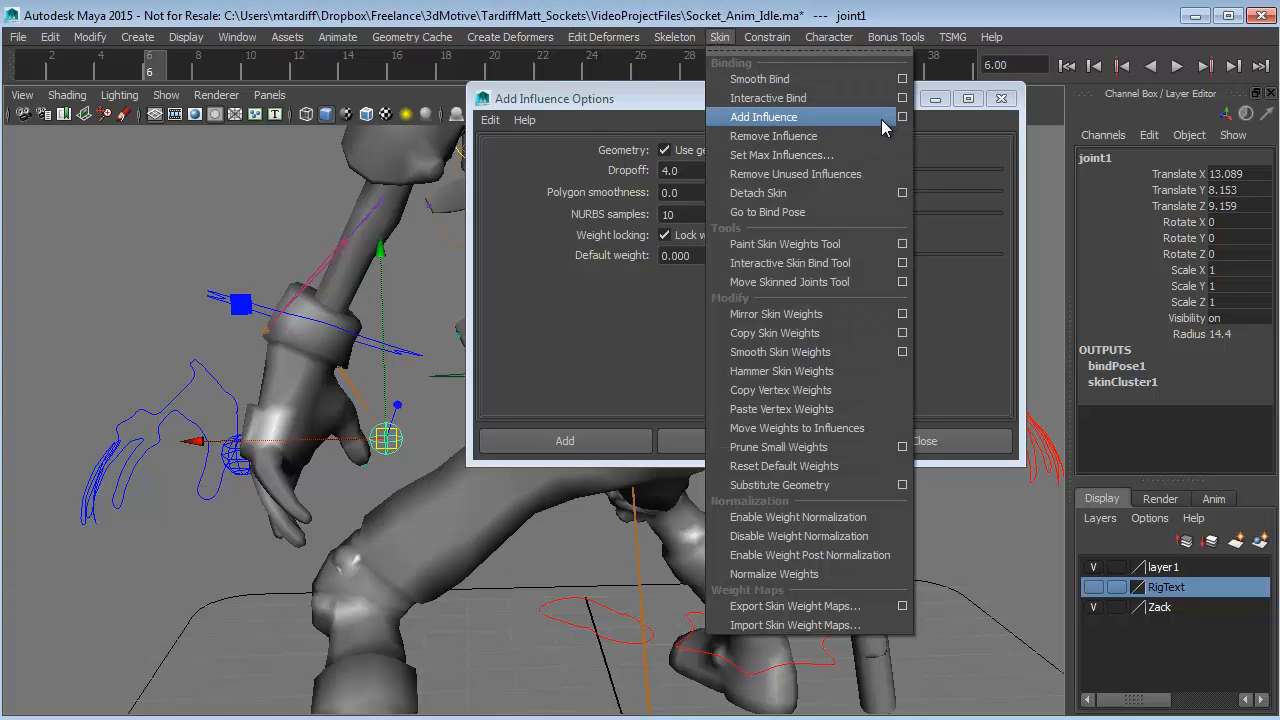
pyautogui.click(678, 246)
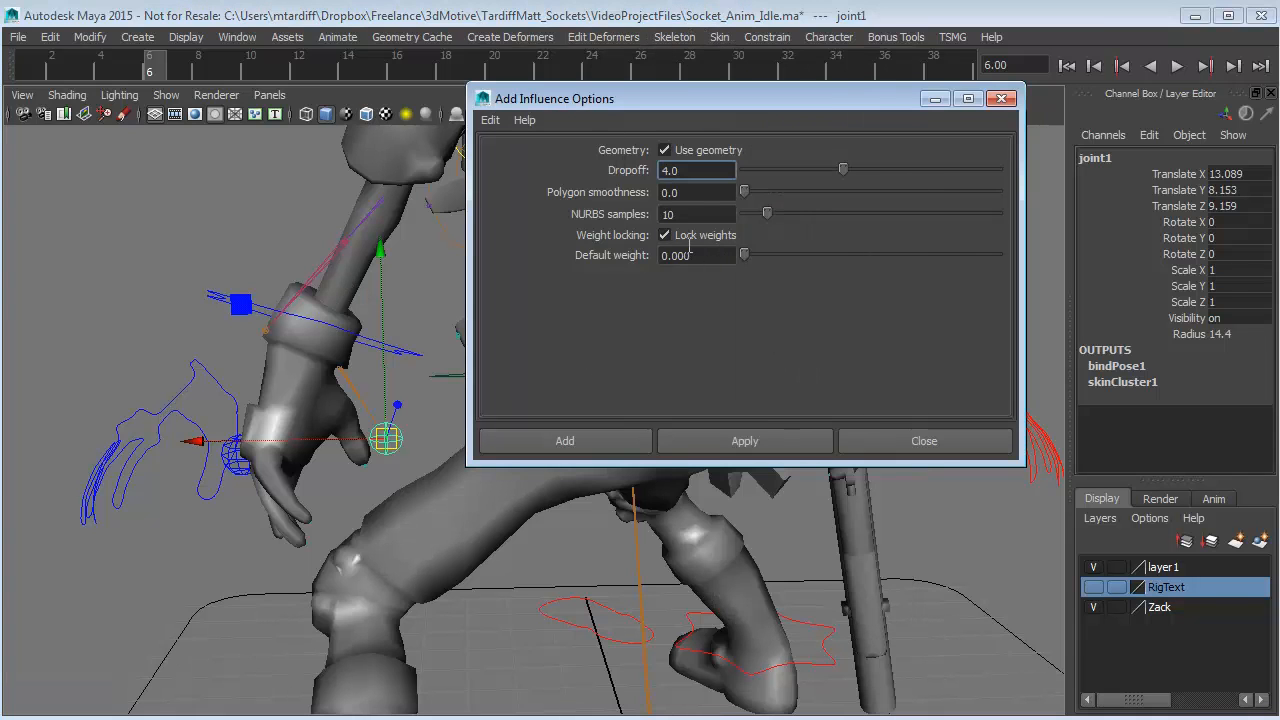
pyautogui.click(950, 446)
pyautogui.keyDown('alt'); pyautogui.moveTo(950, 446); pyautogui.dragTo(700, 315); pyautogui.keyUp('alt')
pyautogui.keyDown('alt'); pyautogui.moveTo(735, 274); pyautogui.dragTo(454, 329); pyautogui.keyUp('alt')
pyautogui.keyDown('alt'); pyautogui.moveTo(454, 329); pyautogui.dragTo(594, 383, button='right'); pyautogui.keyUp('alt')
pyautogui.keyDown('alt'); pyautogui.moveTo(594, 383); pyautogui.dragTo(705, 393, button='middle'); pyautogui.keyUp('alt')
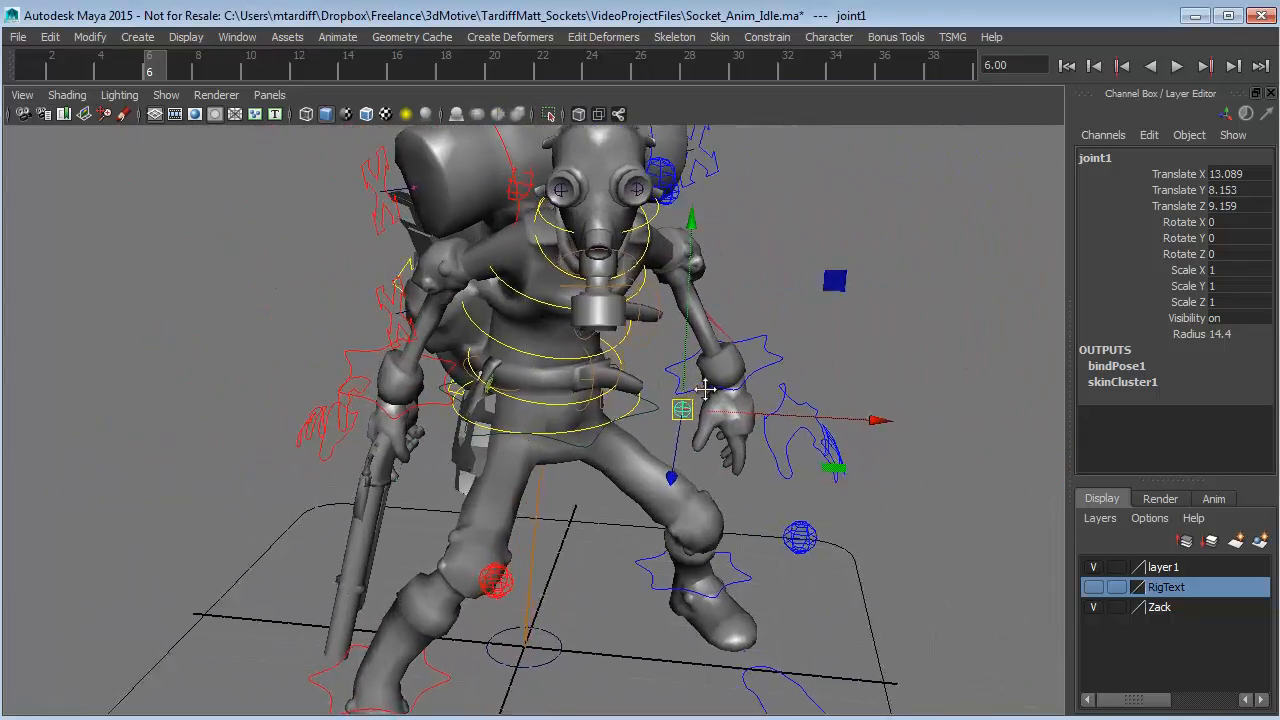
pyautogui.keyDown('alt'); pyautogui.moveTo(705, 393); pyautogui.dragTo(665, 398); pyautogui.keyUp('alt')
pyautogui.keyDown('alt'); pyautogui.moveTo(708, 414); pyautogui.dragTo(647, 521); pyautogui.keyUp('alt')
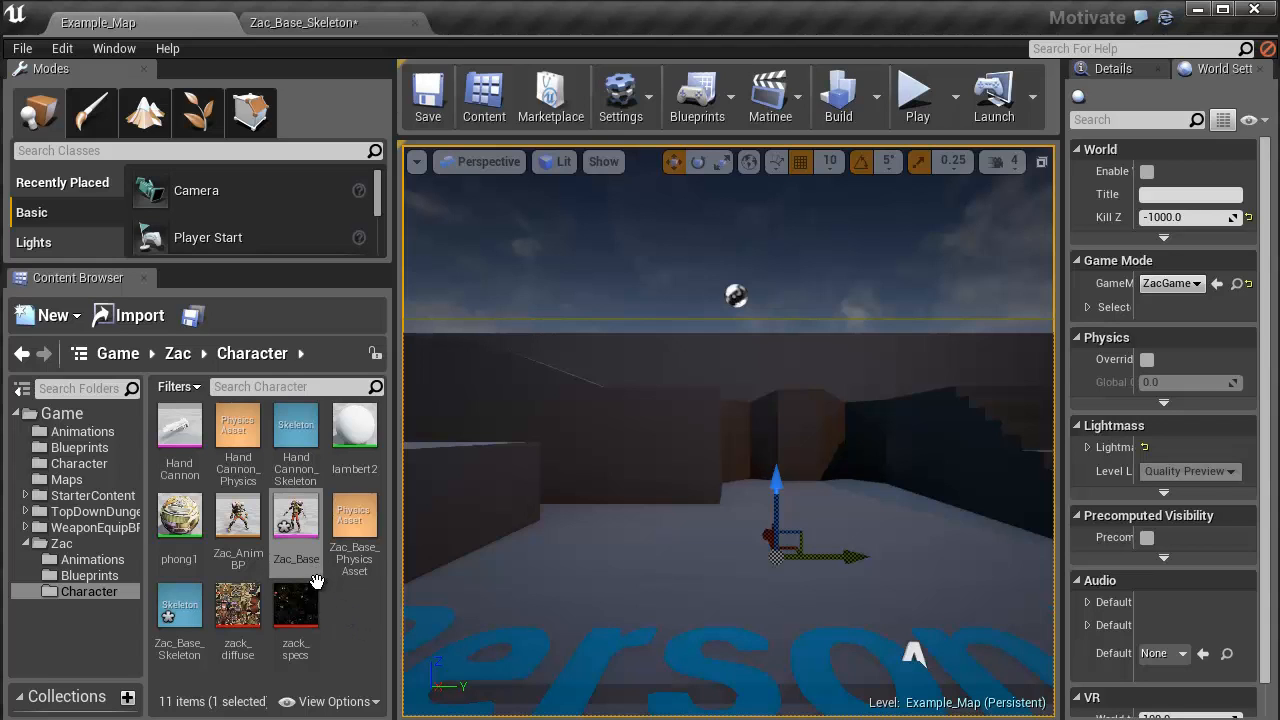
# Switch to Unreal Editor, open the skeleton of the Zac_Base mesh and display its bones in the preview
pyautogui.doubleClick(302, 521)
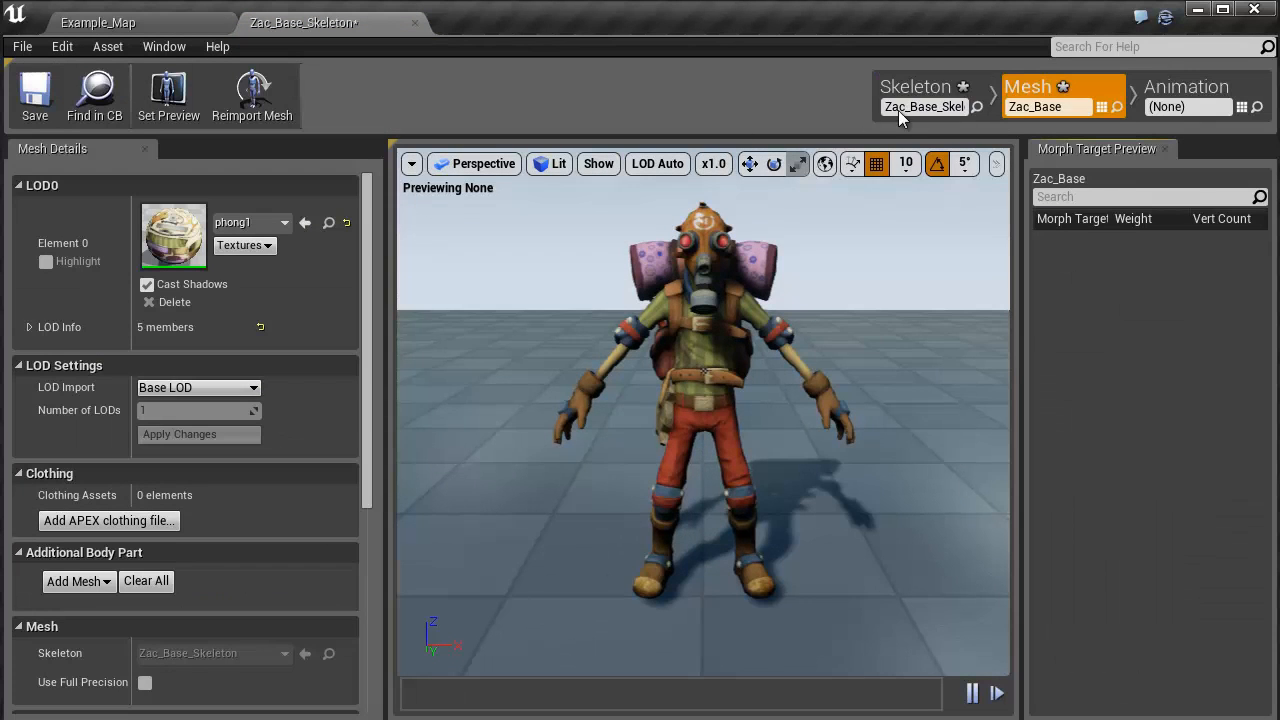
pyautogui.click(906, 86)
pyautogui.click(680, 163)
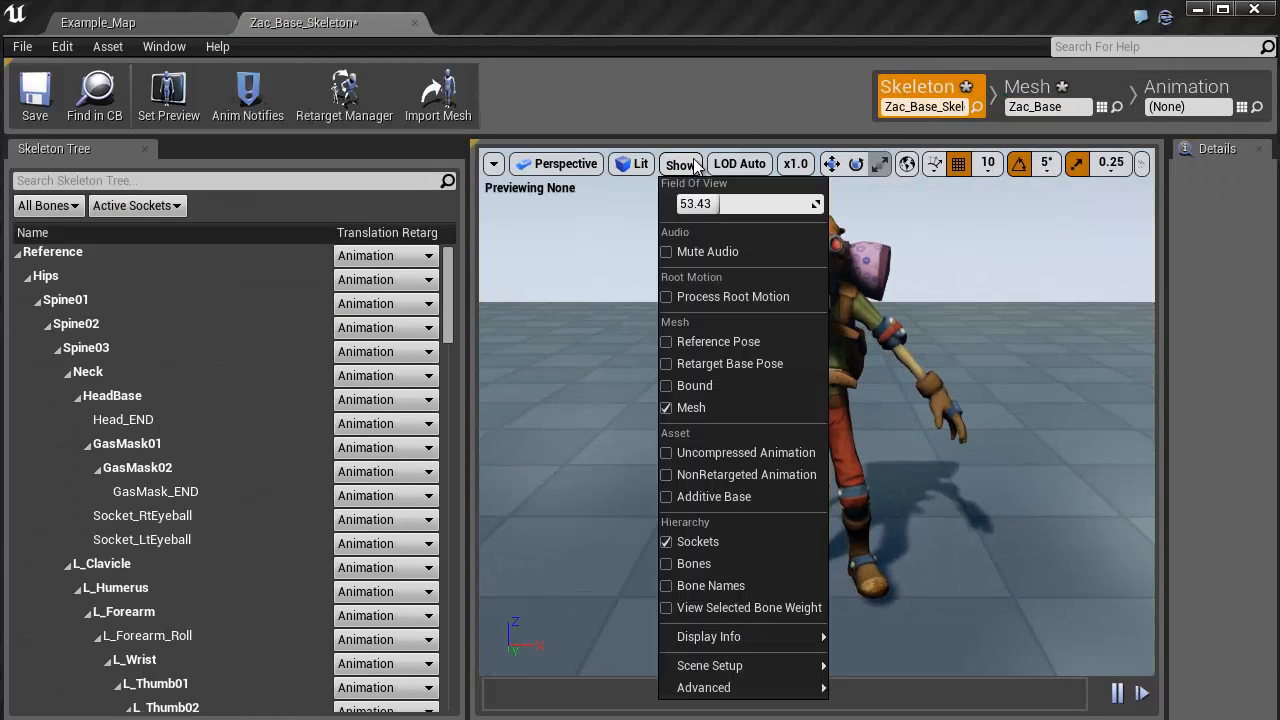
pyautogui.click(708, 563)
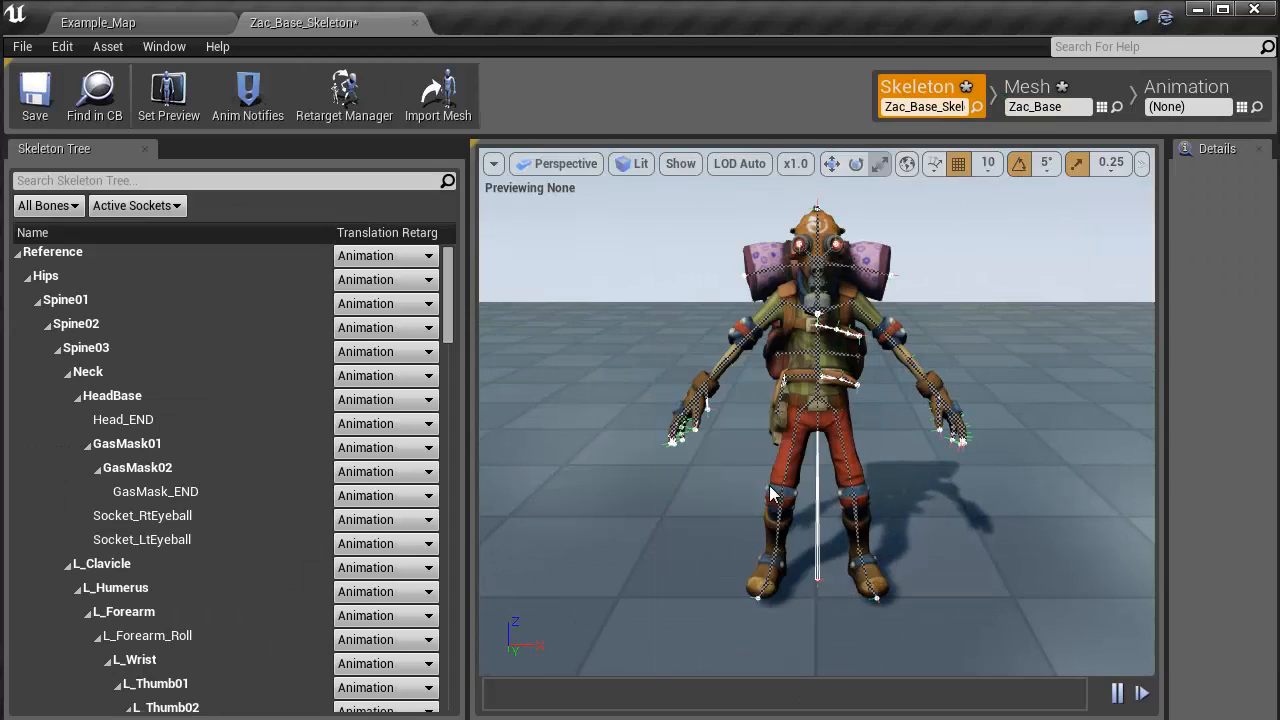
# Select the Socket_RtHandWeapon bone beside the character's right hand in the skeleton preview
pyautogui.scroll(3, 760, 488)
pyautogui.scroll(2, 769, 491)
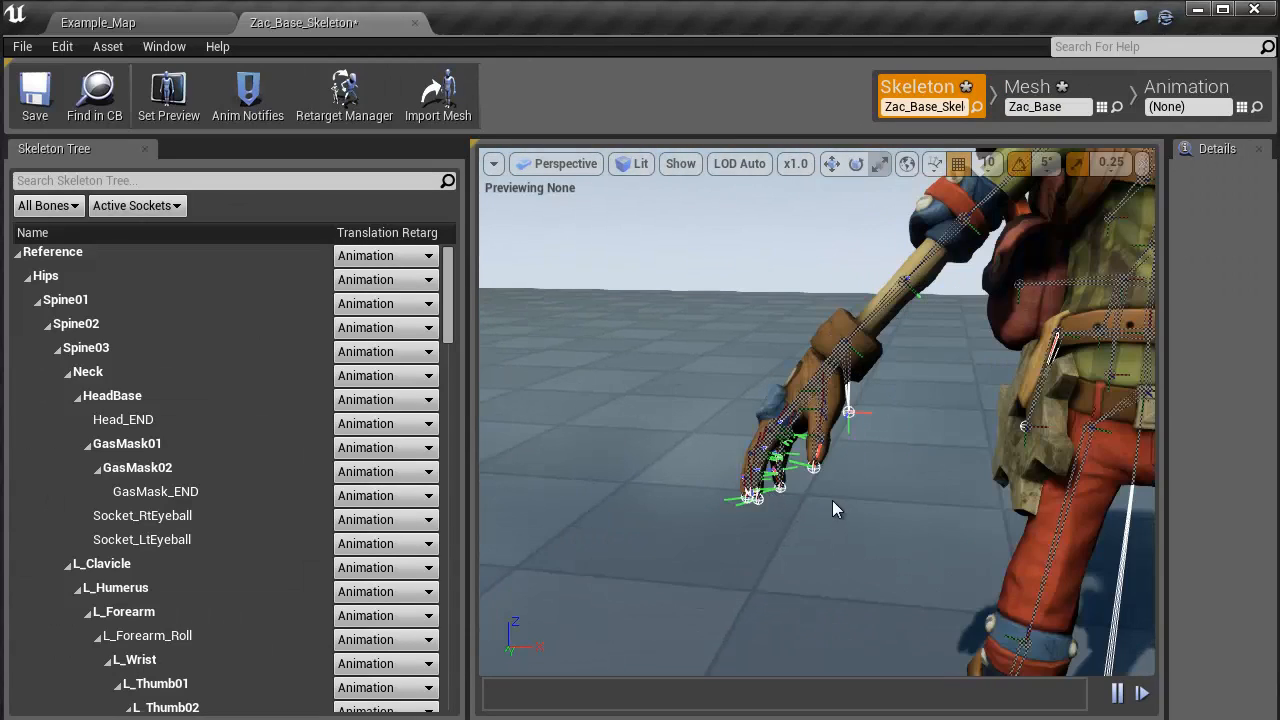
pyautogui.scroll(3, 840, 484)
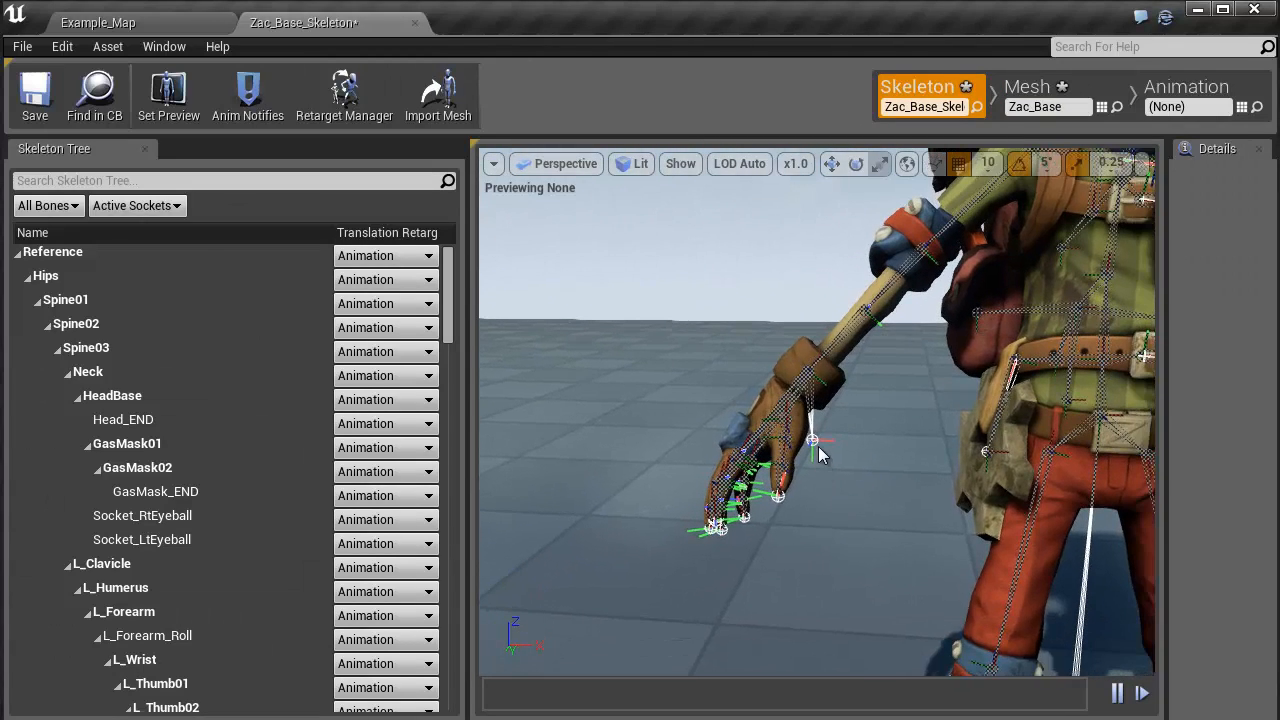
pyautogui.click(818, 446)
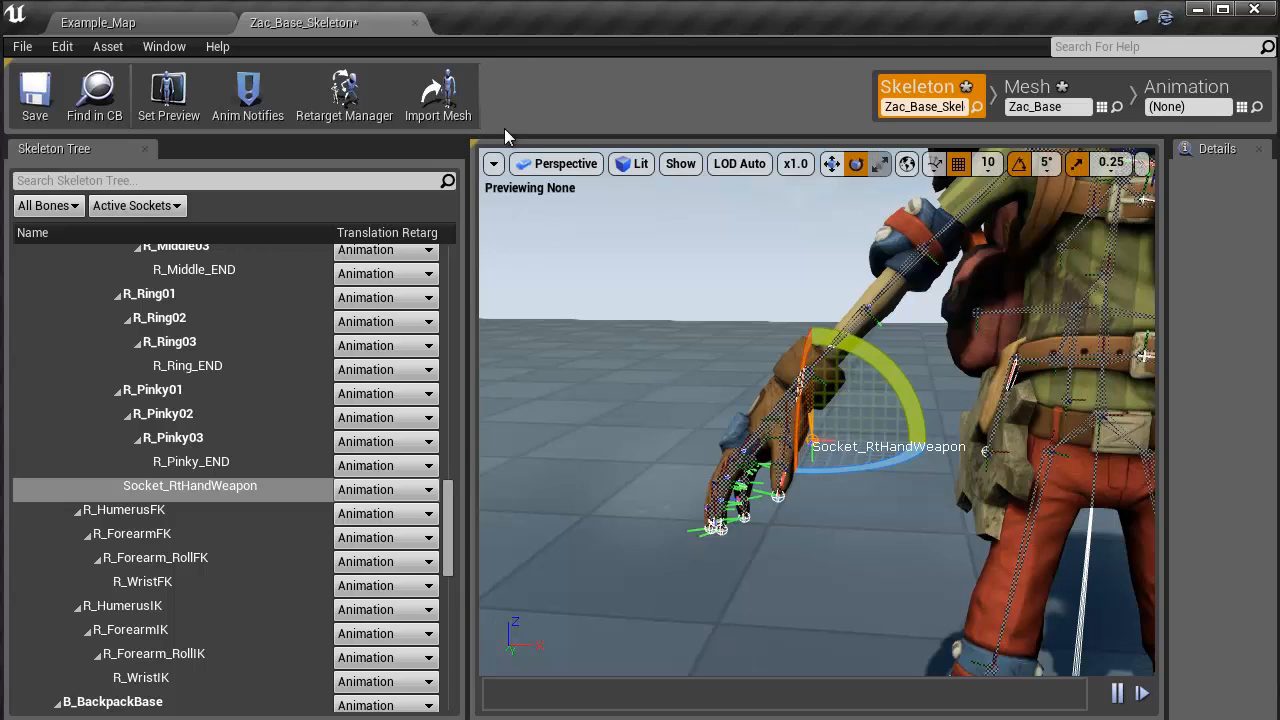
# Hide the bones in the preview and add a socket named RtHandCannon to the Socket_RtHandWeapon bone
pyautogui.click(690, 164)
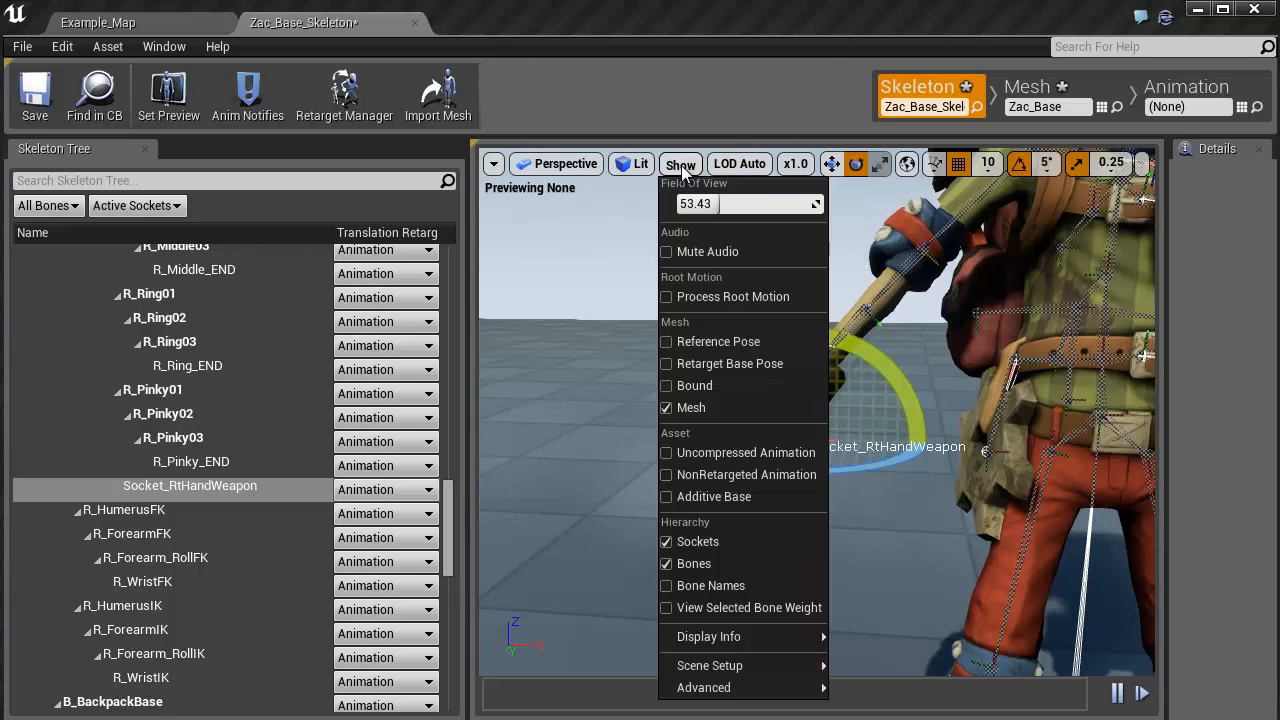
pyautogui.click(715, 565)
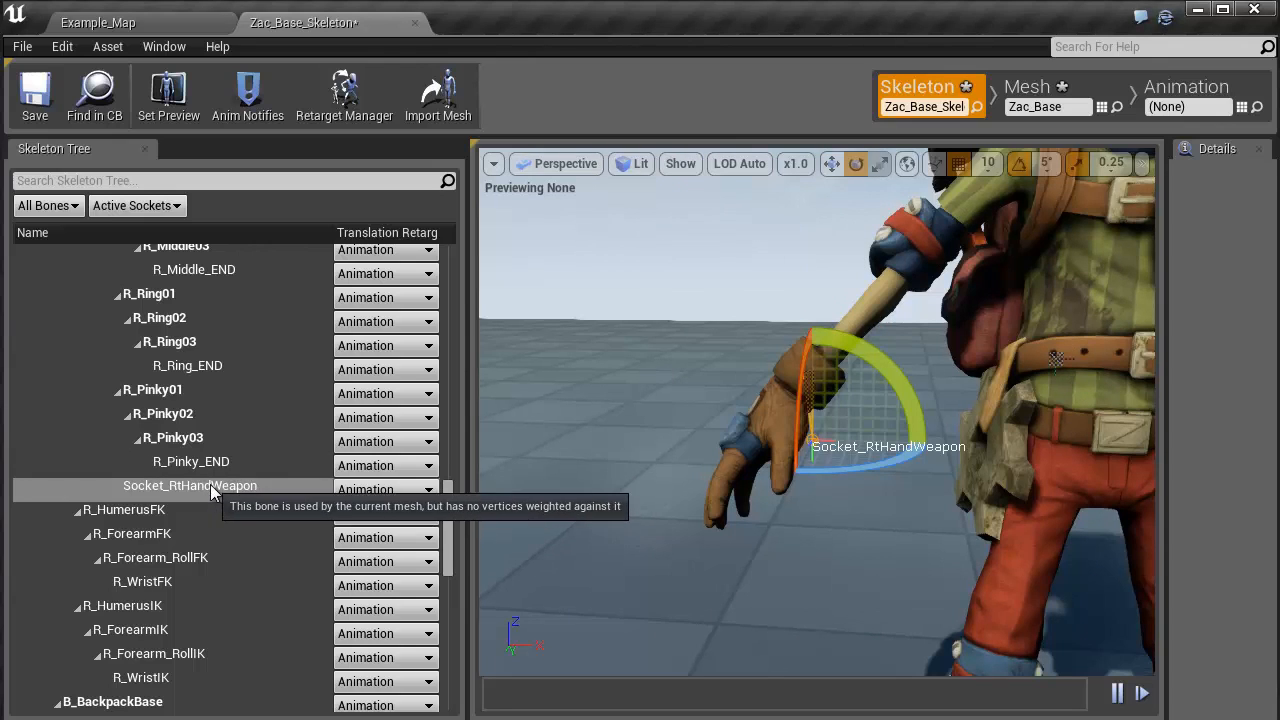
pyautogui.click(242, 466)
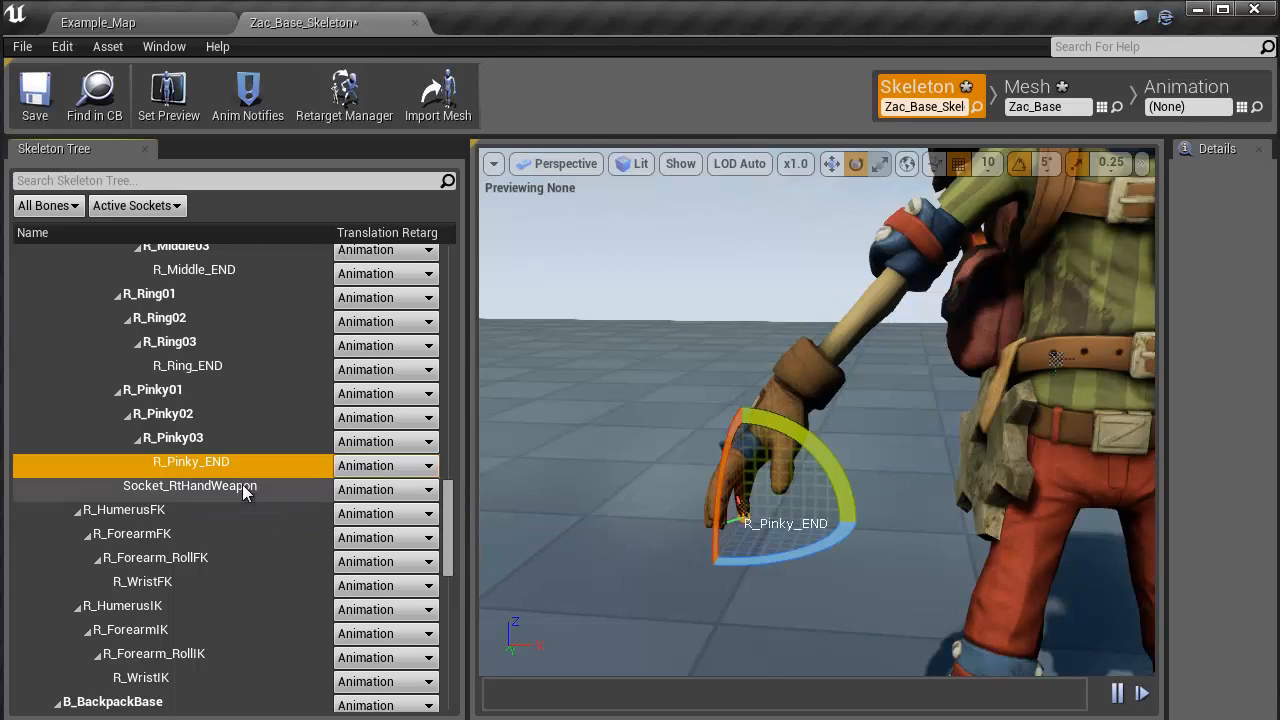
pyautogui.click(243, 488)
pyautogui.rightClick(248, 484)
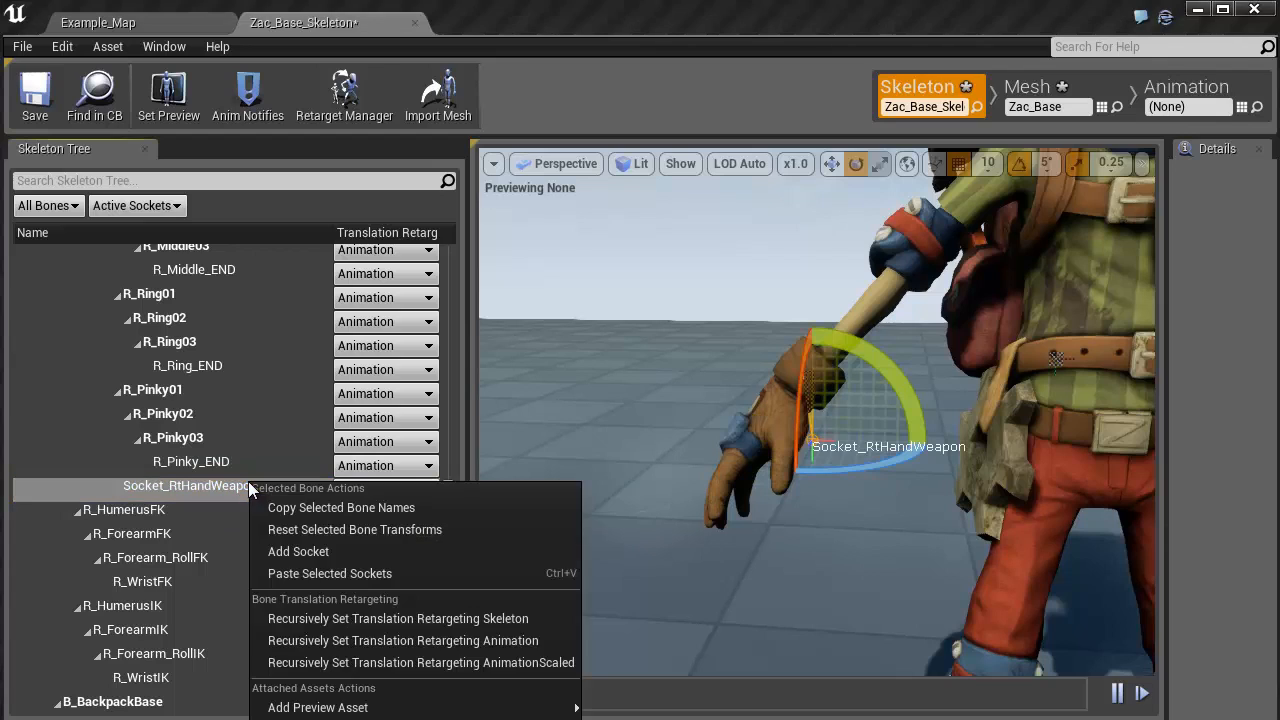
pyautogui.click(307, 551)
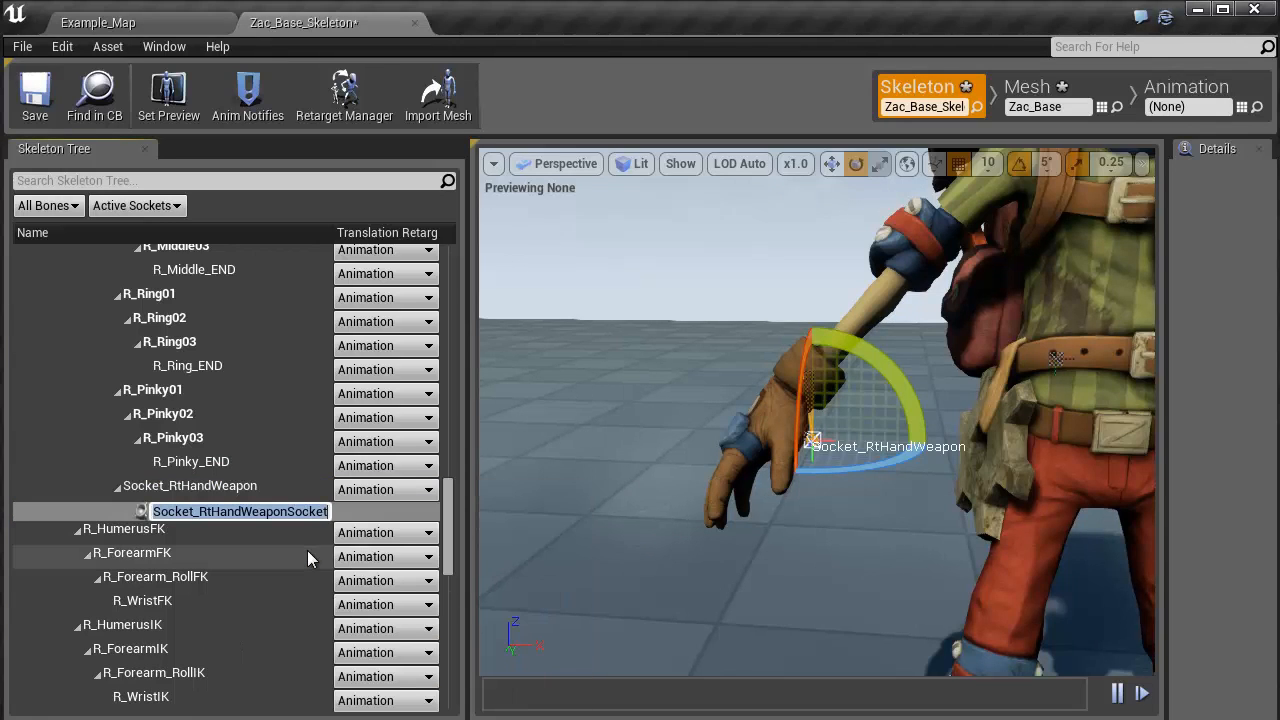
pyautogui.write('Rt')
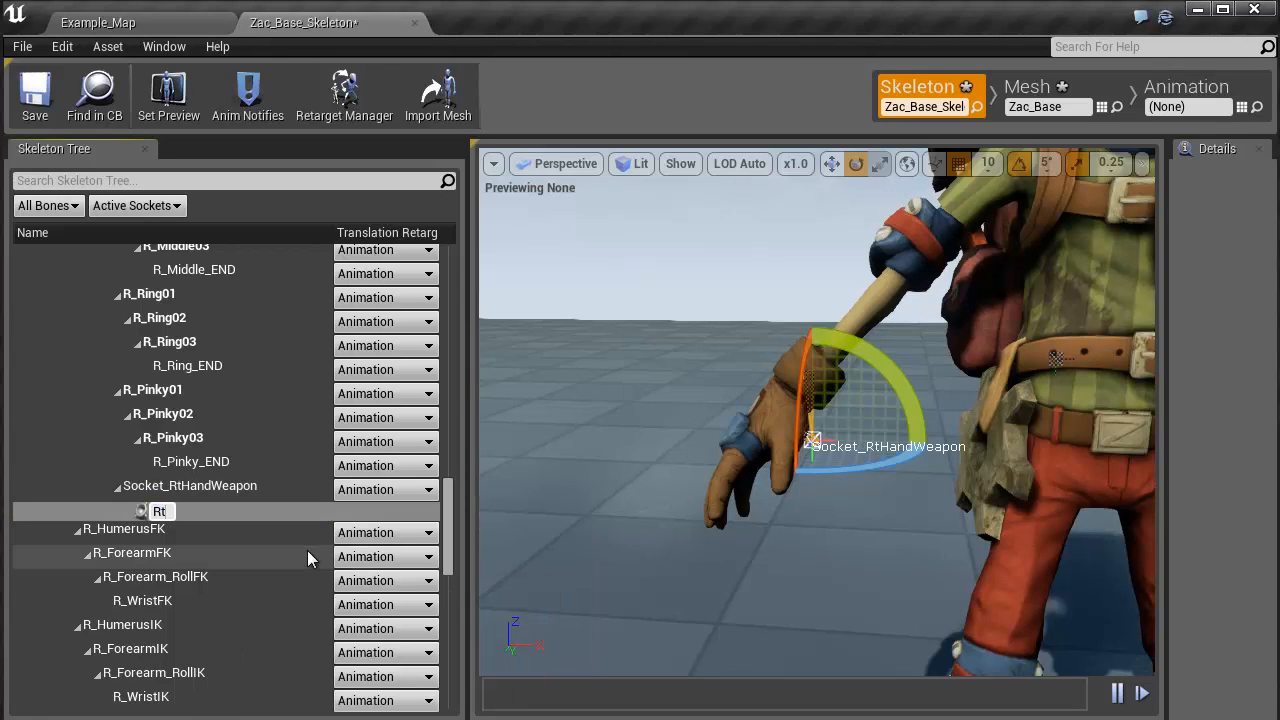
pyautogui.write('HandCannon')
pyautogui.press('Return')
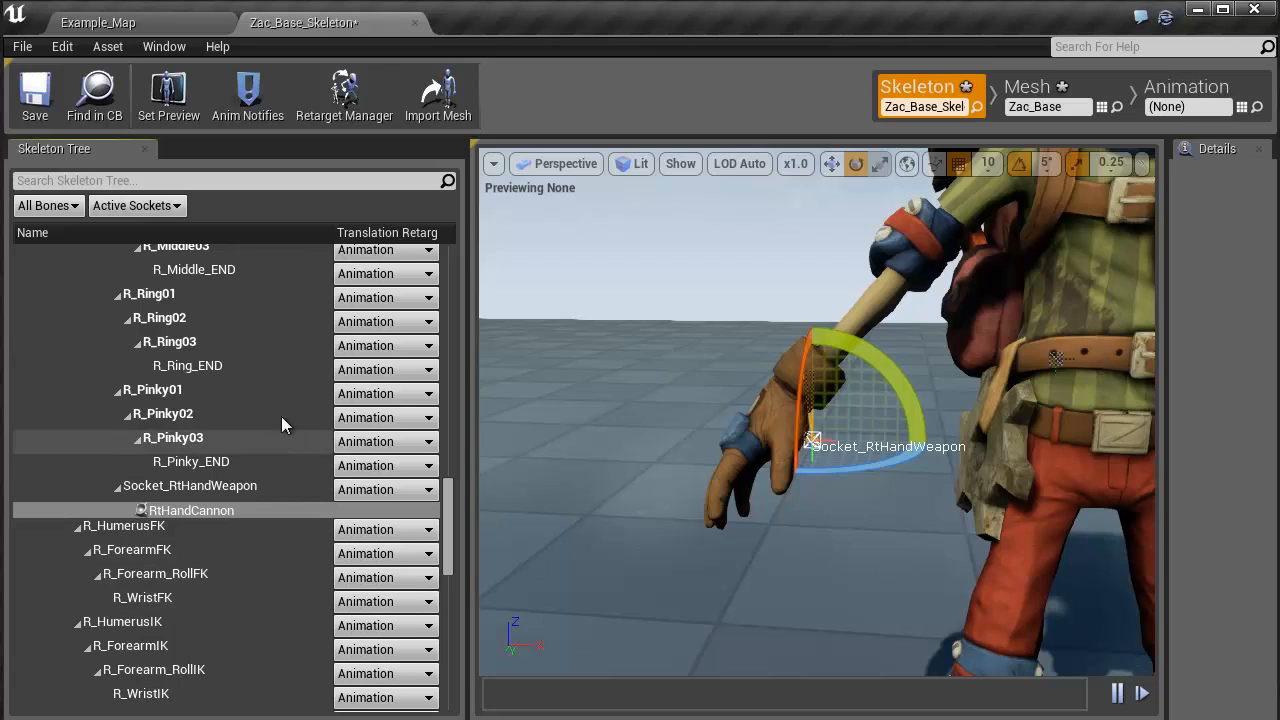
# Attach the HandCannon mesh to the RtHandCannon socket as a preview asset and check it on the character
pyautogui.rightClick(271, 512)
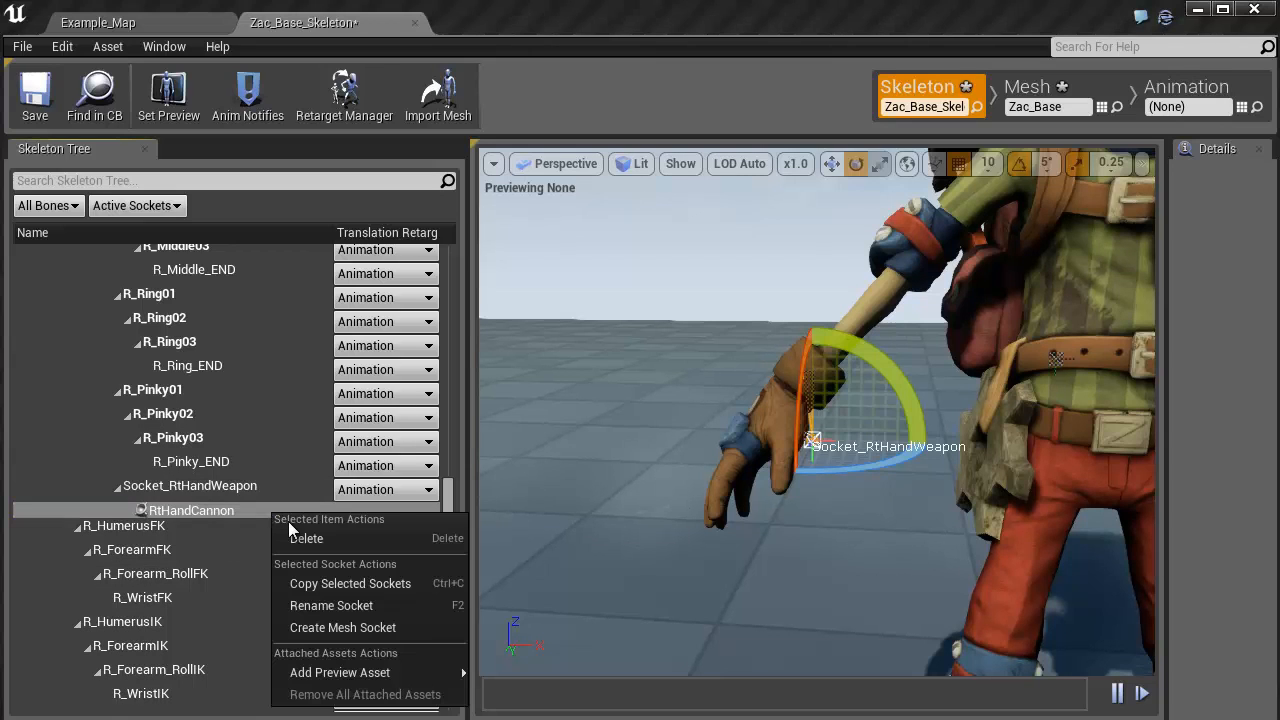
pyautogui.moveTo(397, 664)
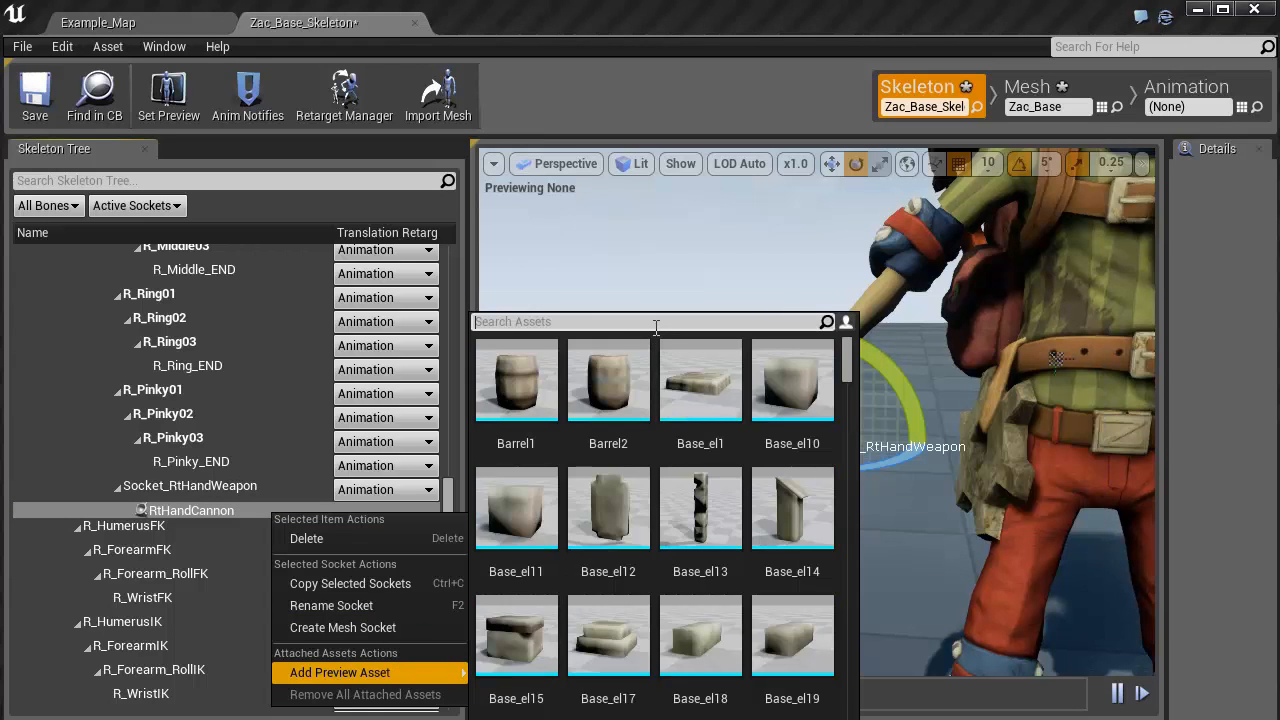
pyautogui.write('hand')
pyautogui.click(532, 403)
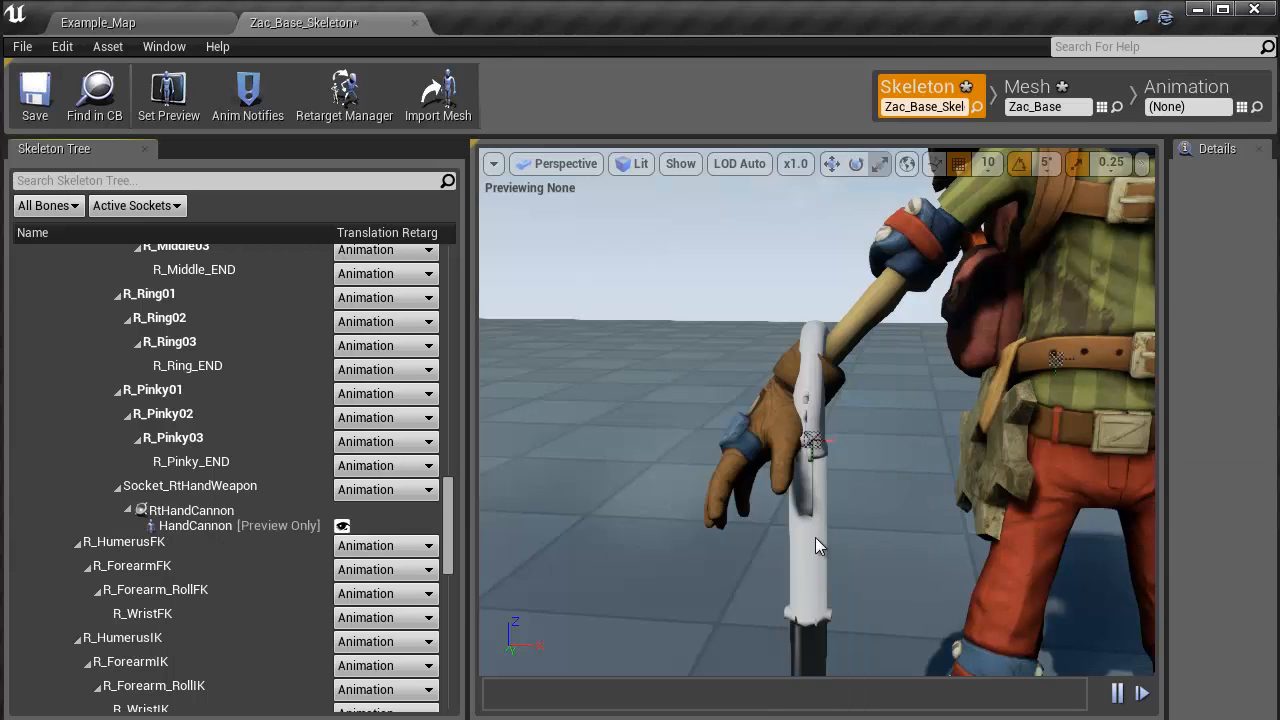
pyautogui.keyDown('alt'); pyautogui.moveTo(815, 537); pyautogui.dragTo(1064, 445); pyautogui.keyUp('alt')
pyautogui.scroll(-3, 1062, 437)
pyautogui.moveTo(1062, 437); pyautogui.dragTo(1088, 442, button='middle')
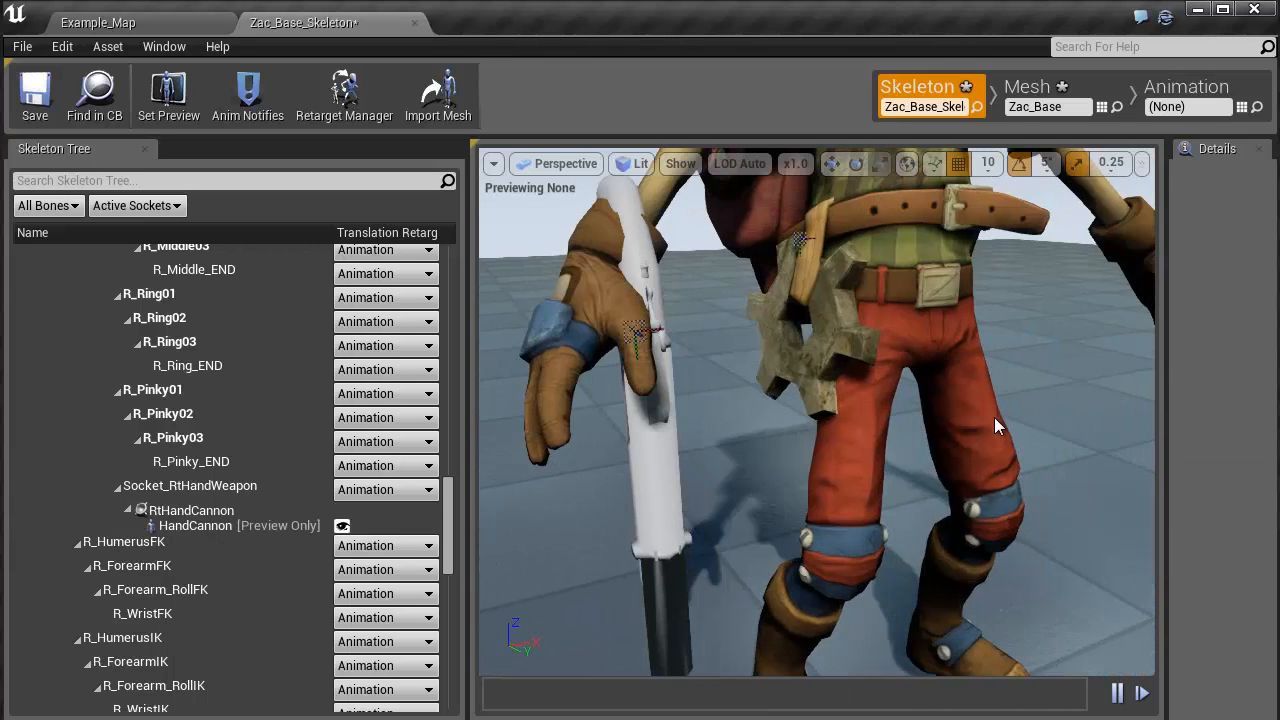
pyautogui.scroll(-4, 994, 417)
pyautogui.click(733, 373)
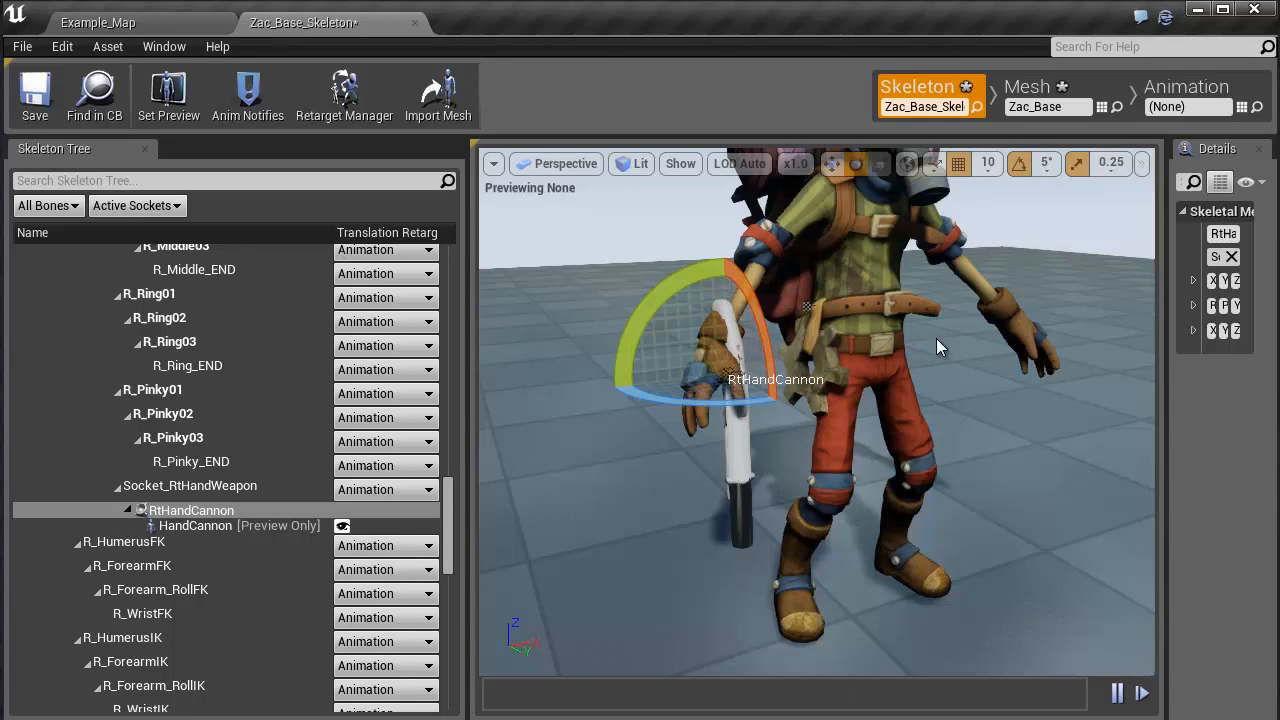
pyautogui.click(806, 357)
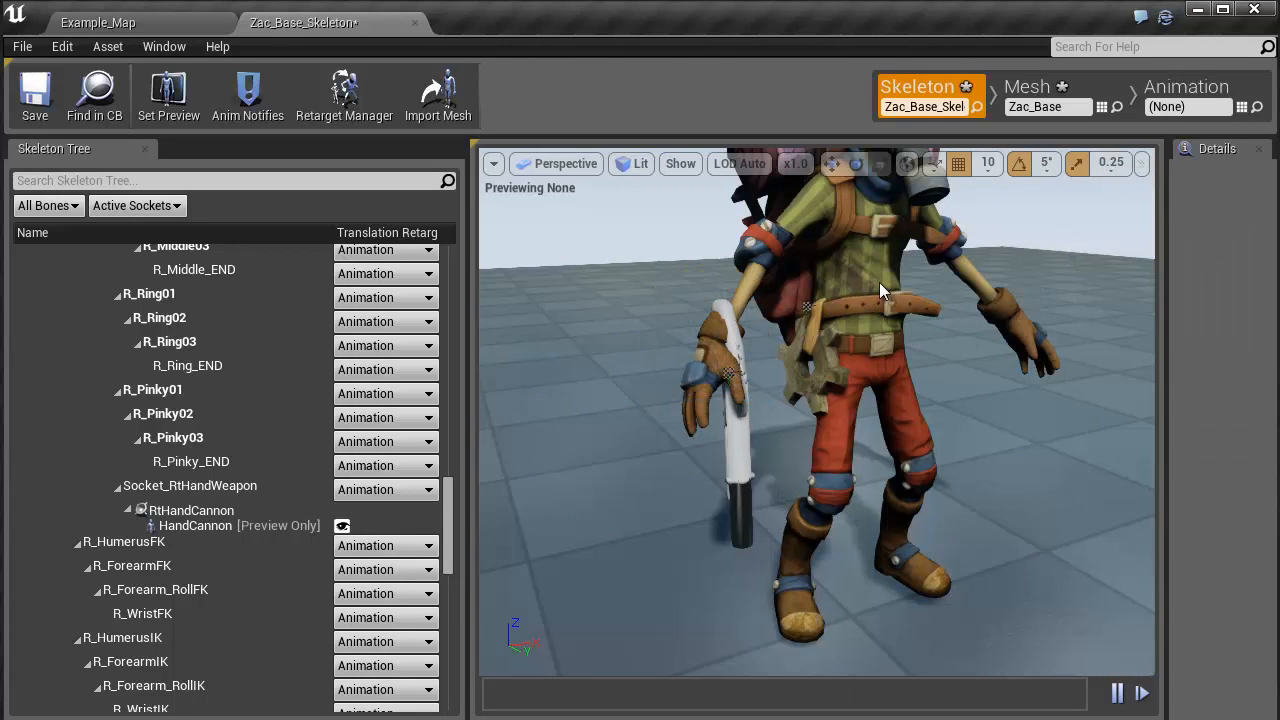
# Load the Zac_Idle animation for the preview, return to the skeleton, and pause playback at the first frame
pyautogui.click(1208, 96)
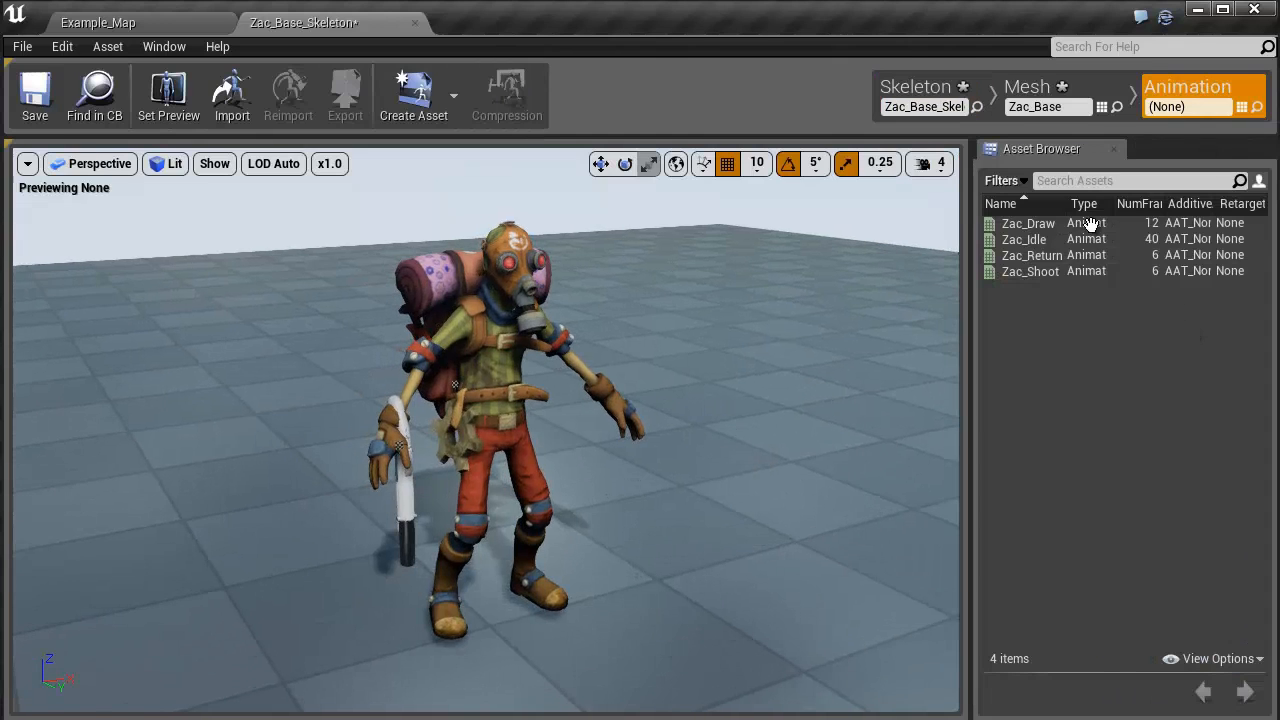
pyautogui.doubleClick(1030, 240)
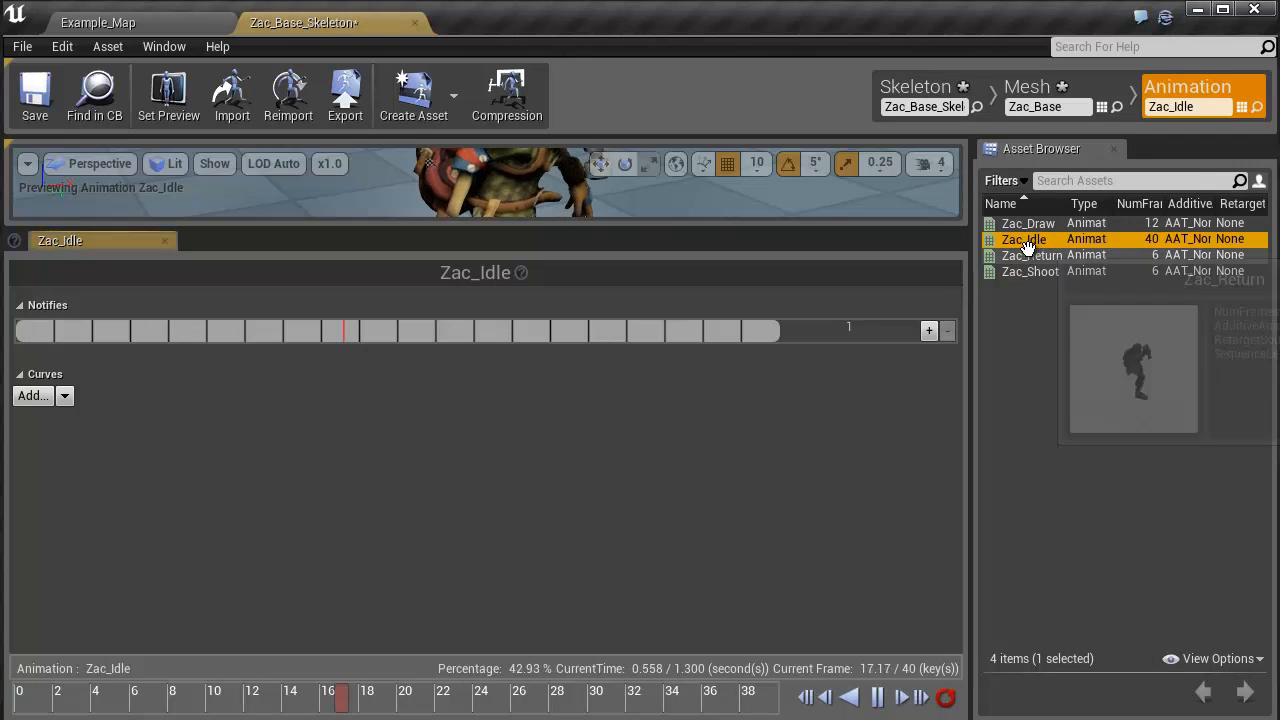
pyautogui.click(930, 90)
pyautogui.moveTo(902, 379); pyautogui.dragTo(903, 424, button='right')
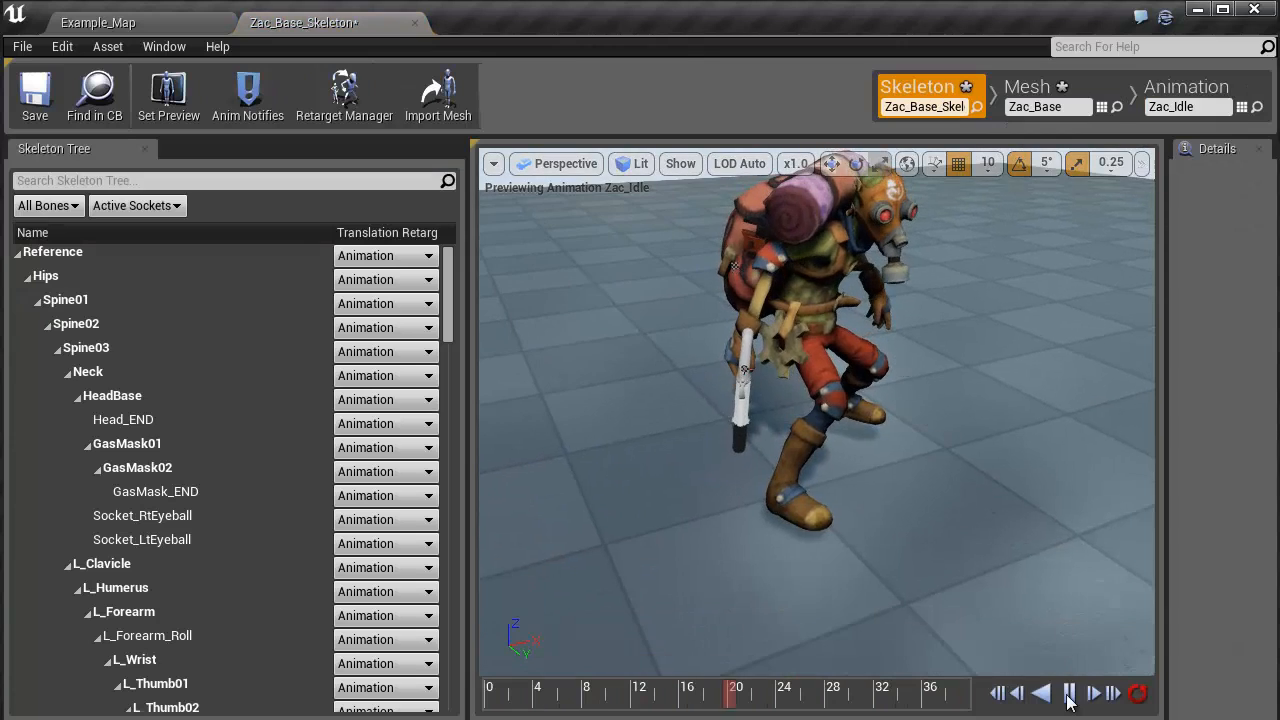
pyautogui.click(1070, 693)
pyautogui.click(997, 693)
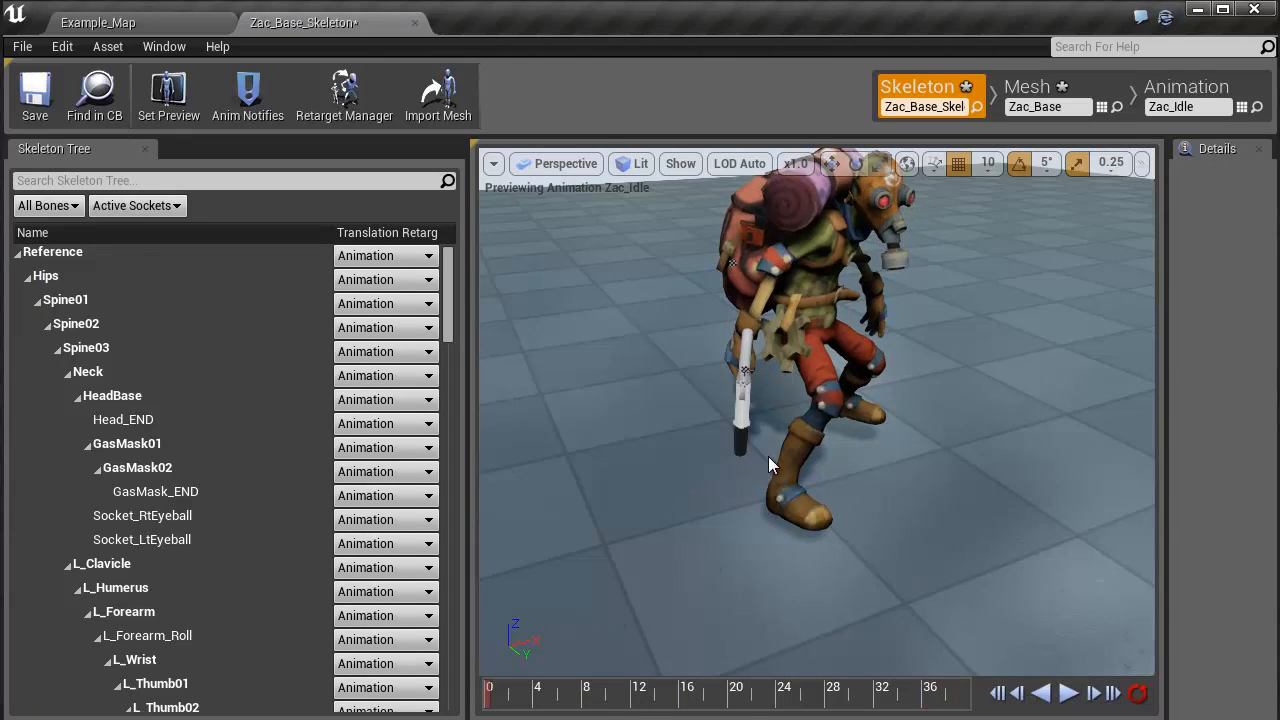
# Adjust the orientation of the RtHandCannon socket so the cannon sits in the character's right hand
pyautogui.scroll(5, 750, 470)
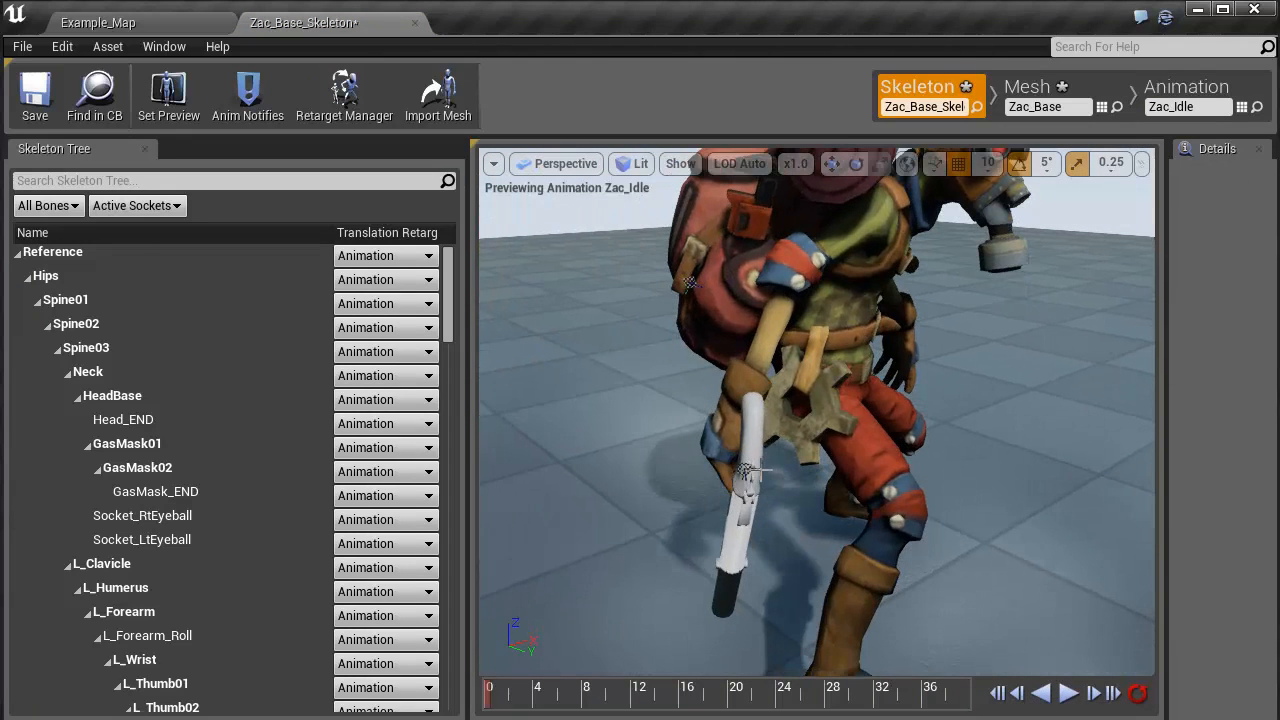
pyautogui.click(745, 470)
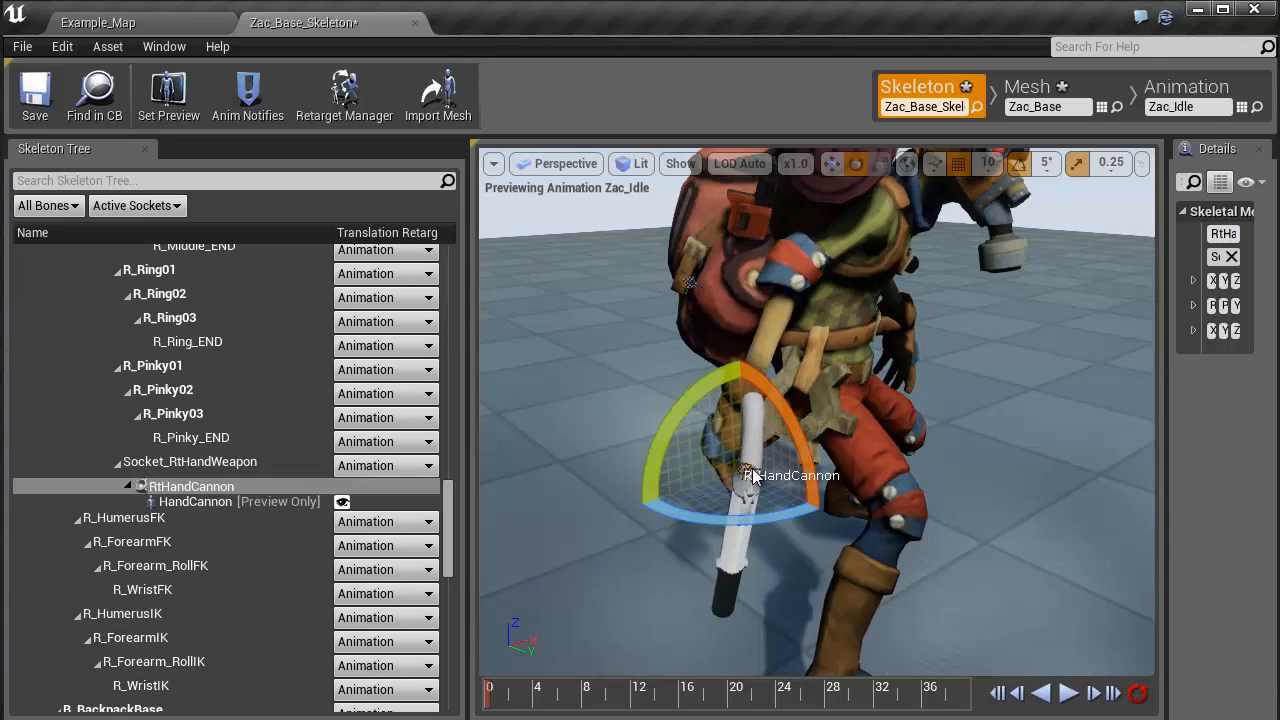
pyautogui.moveTo(770, 365)
pyautogui.mouseDown()
pyautogui.moveTo(797, 388)
pyautogui.moveTo(742, 359)
pyautogui.moveTo(787, 360)
pyautogui.moveTo(770, 364)
pyautogui.mouseUp()
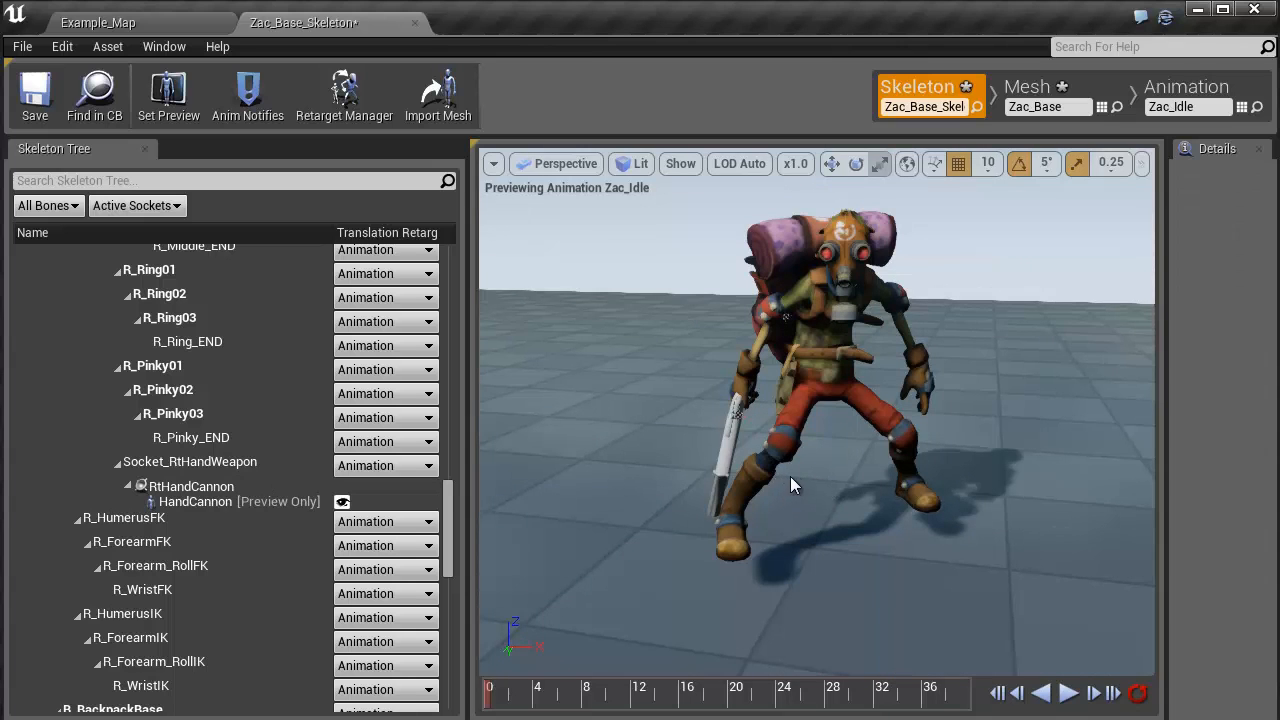
# Play the Zac_Idle animation briefly to check how the cannon follows the right hand, and pause it
pyautogui.moveTo(790, 476); pyautogui.dragTo(968, 656, button='right')
pyautogui.click(1072, 693)
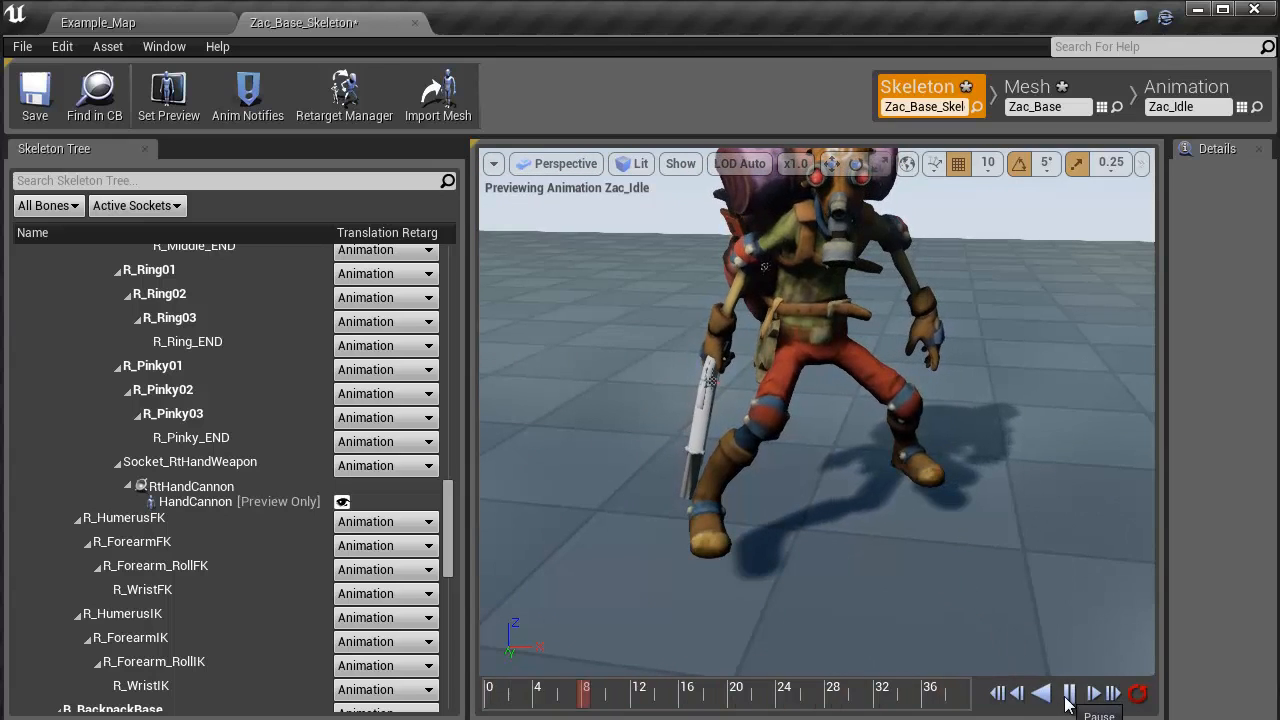
pyautogui.moveTo(781, 463); pyautogui.dragTo(814, 465)
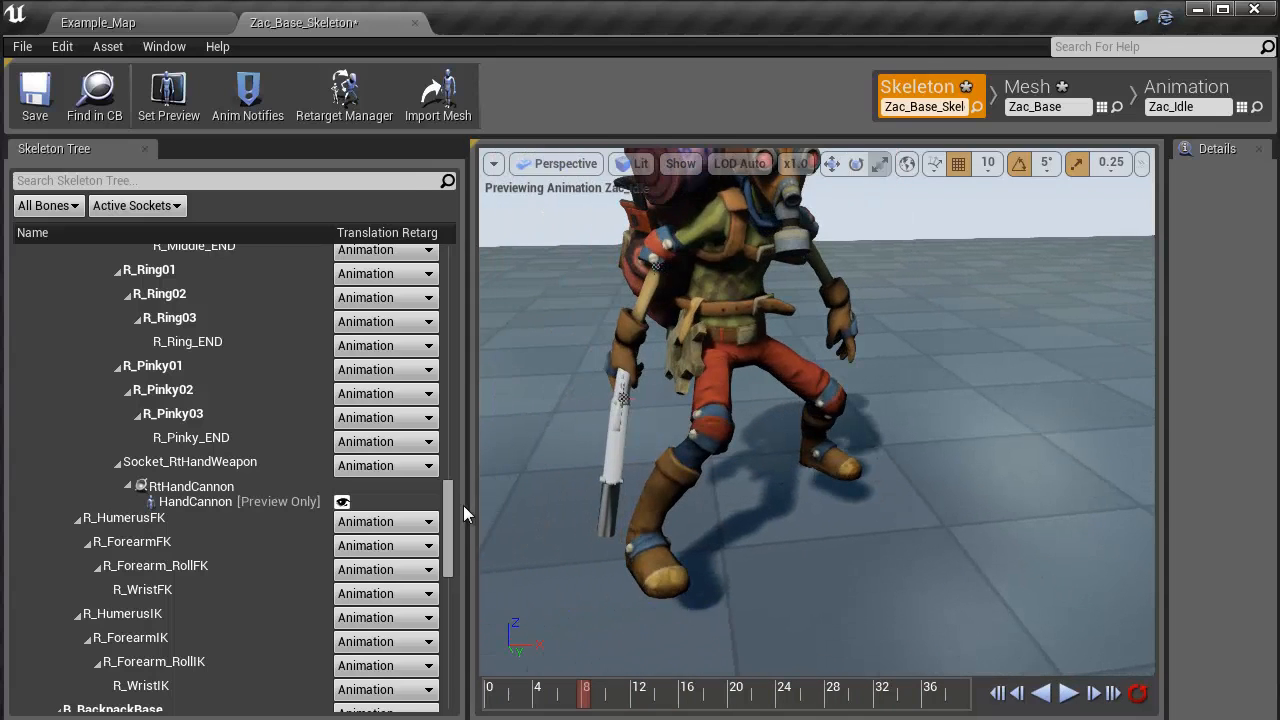
# Attach the FX_TorchFire effect to the Socket_RtEyeball bone as a preview asset and check it around the head
pyautogui.moveTo(452, 510); pyautogui.dragTo(472, 277)
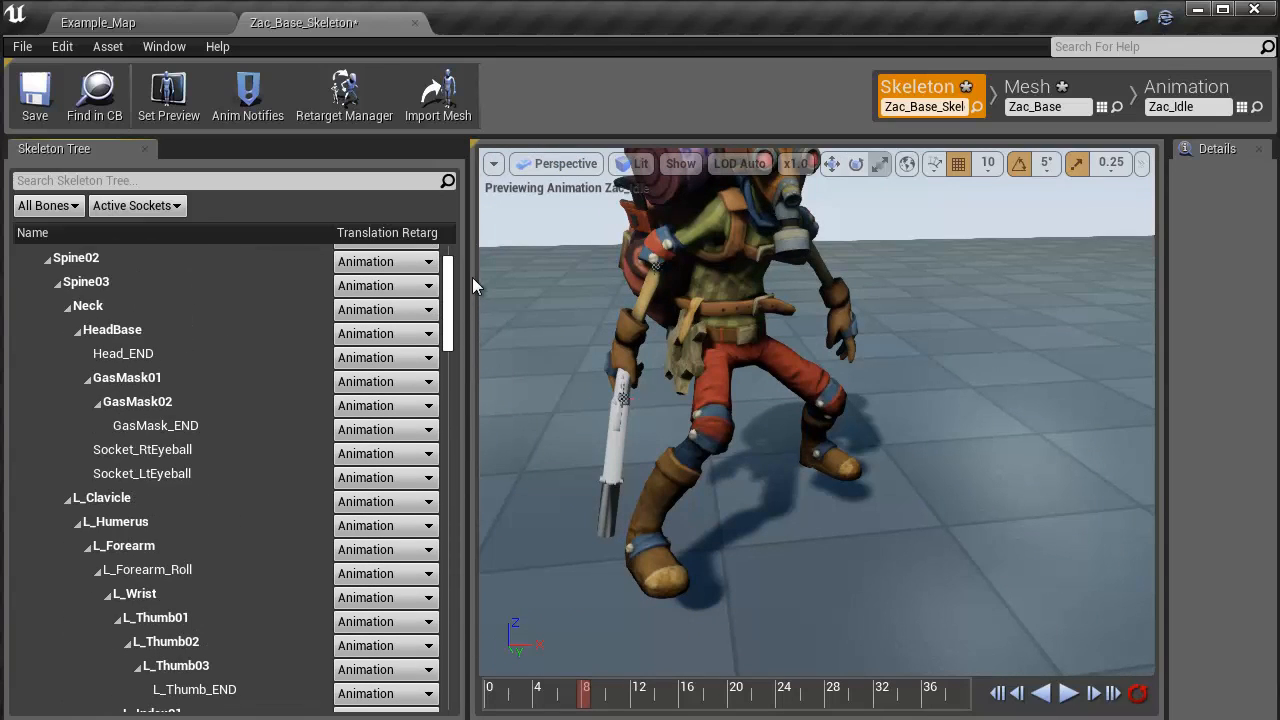
pyautogui.click(190, 449)
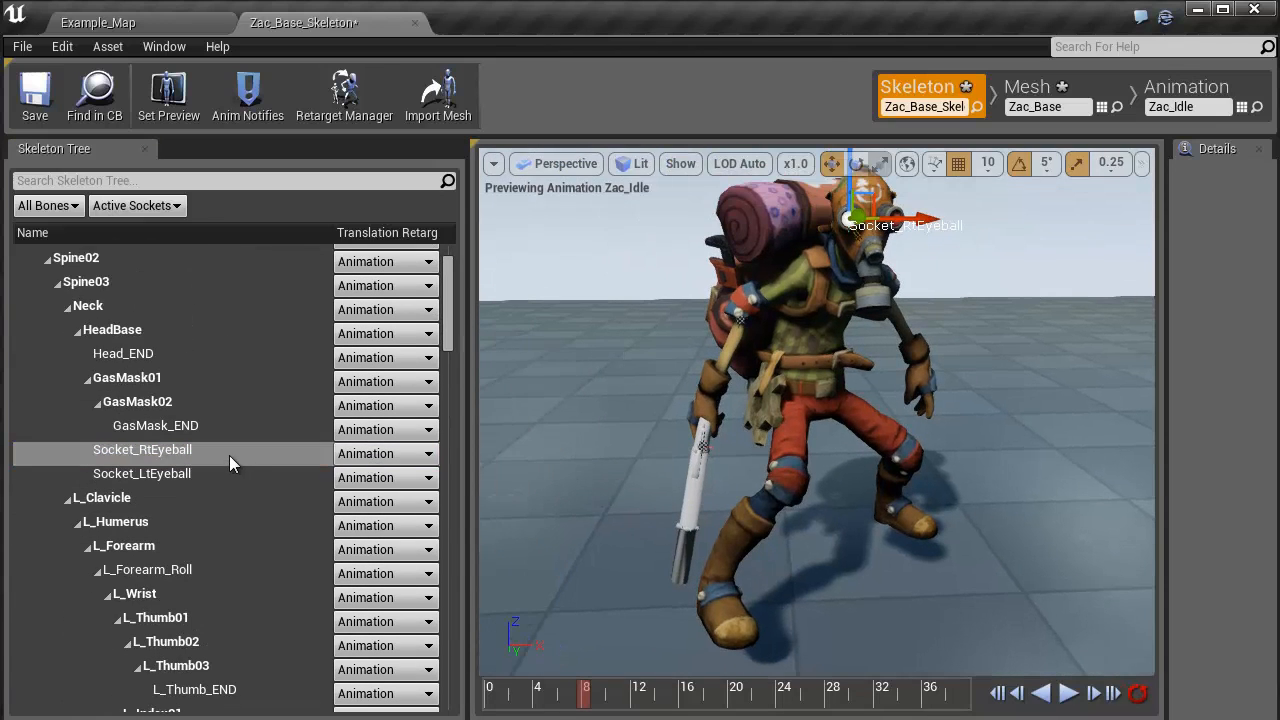
pyautogui.rightClick(229, 453)
pyautogui.moveTo(365, 688)
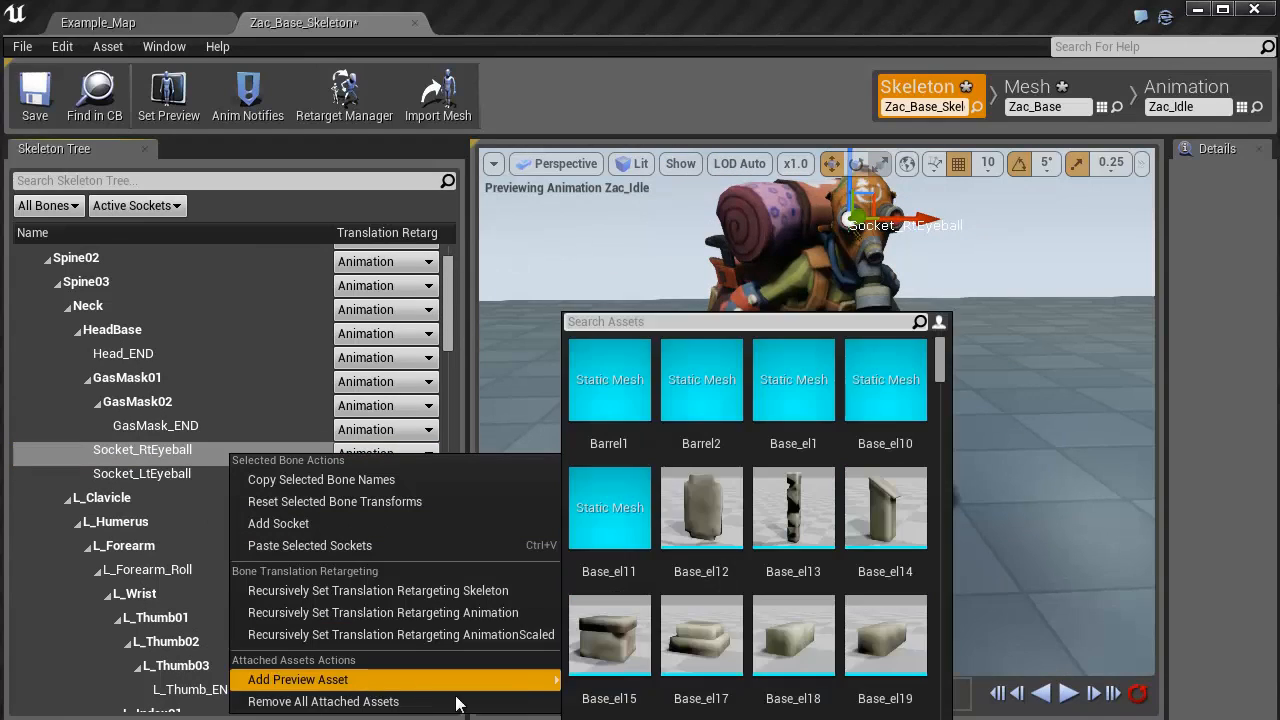
pyautogui.click(739, 542)
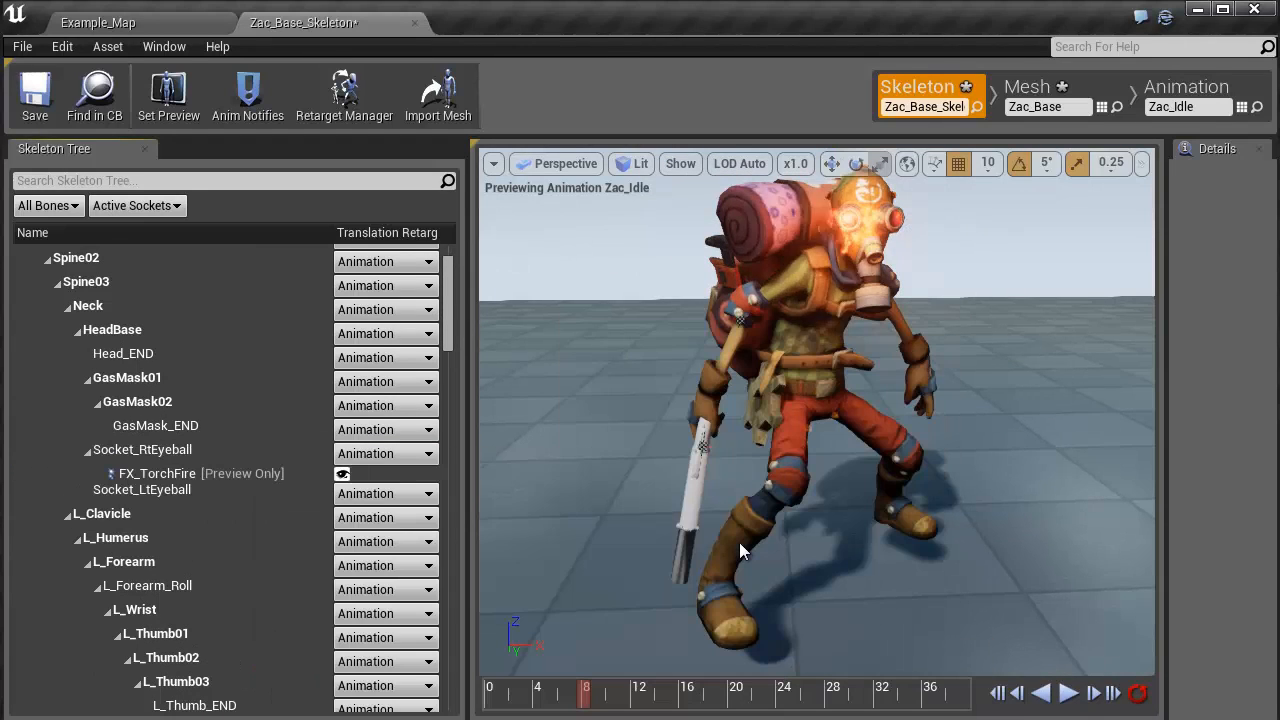
pyautogui.moveTo(740, 572); pyautogui.dragTo(811, 577)
pyautogui.scroll(3, 739, 569)
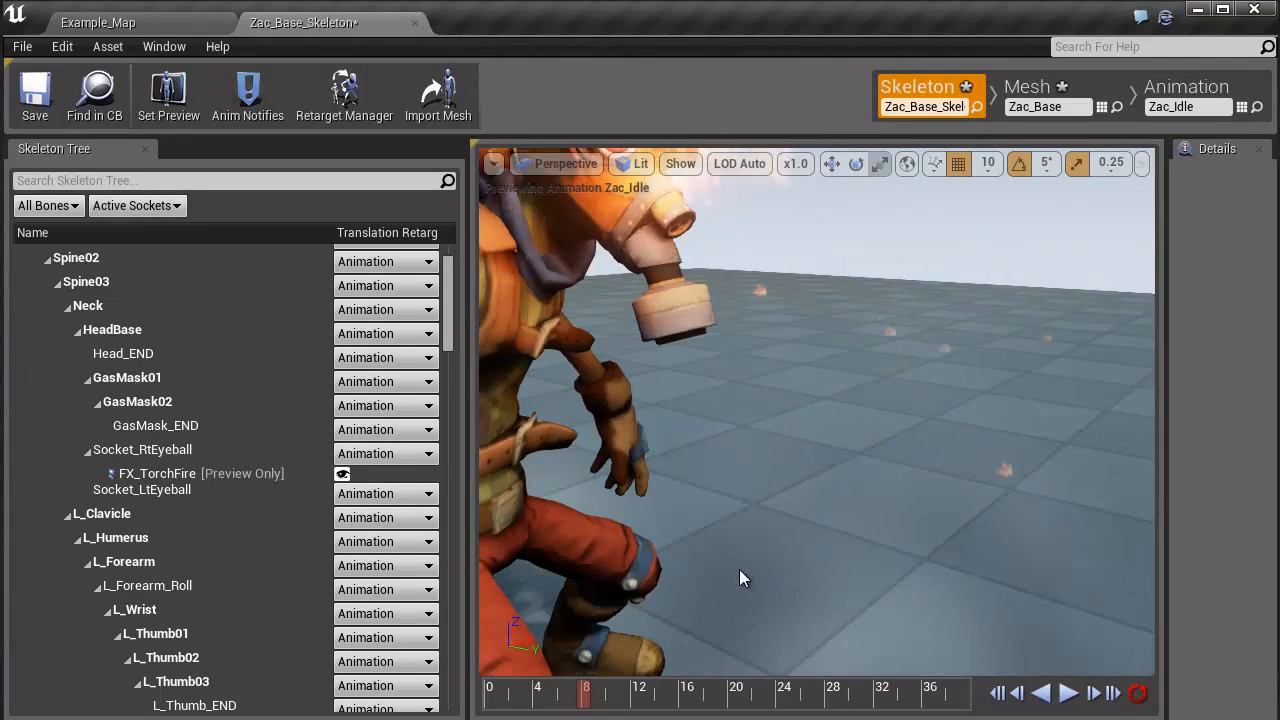
pyautogui.scroll(-3, 740, 567)
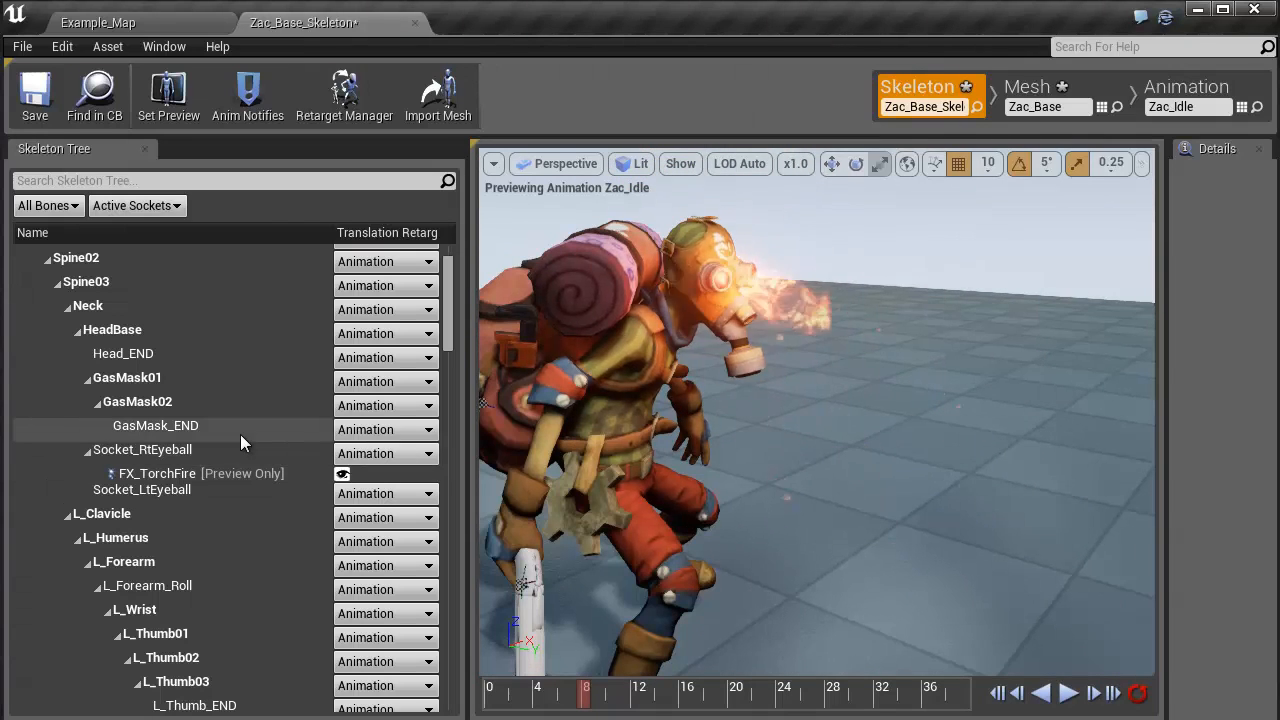
# Rotate the Socket_RtEyeball bone so the attached torch fire burns upward from the mask's eye
pyautogui.click(233, 453)
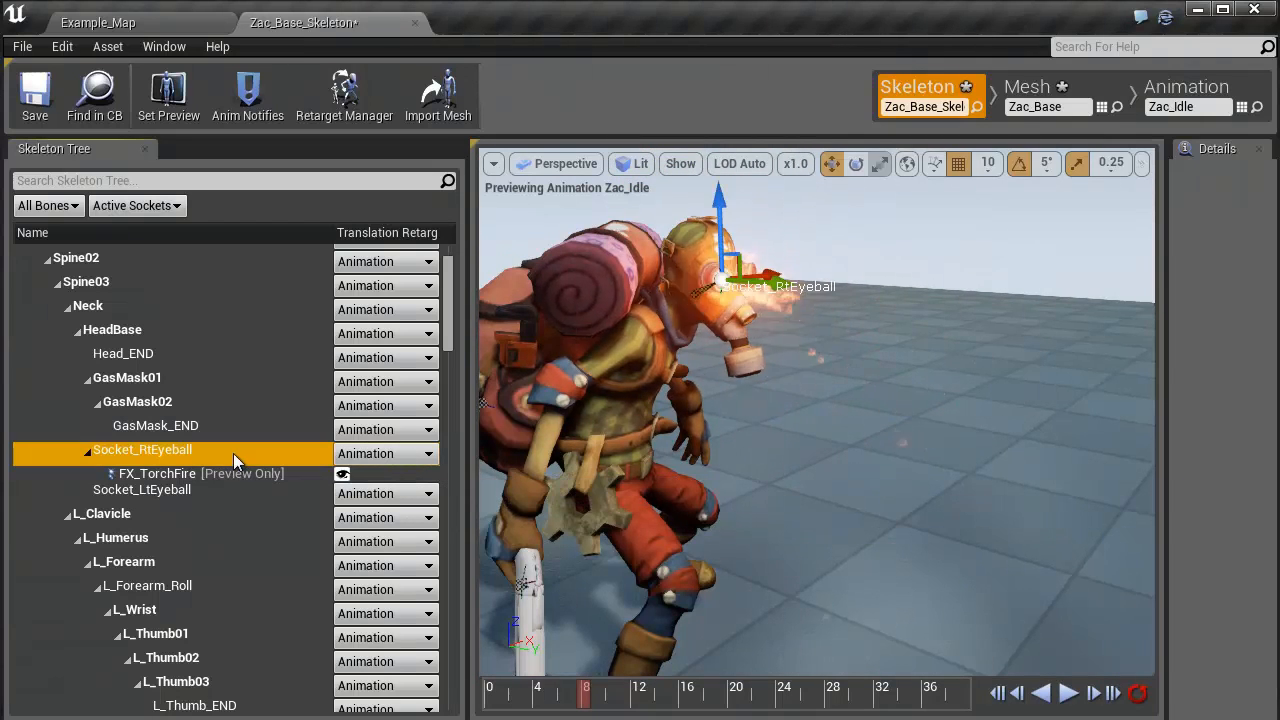
pyautogui.scroll(6, 623, 375)
pyautogui.press('f')
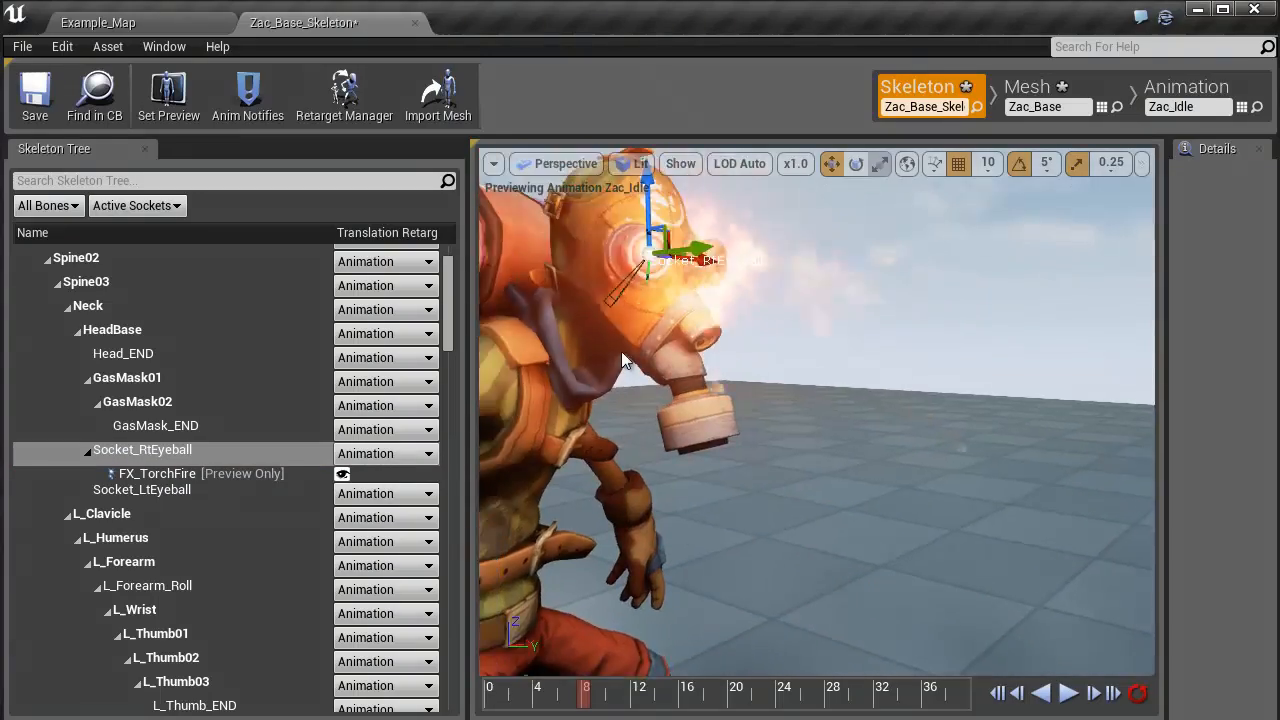
pyautogui.press('e')
pyautogui.moveTo(723, 410); pyautogui.dragTo(640, 282)
pyautogui.press('w')
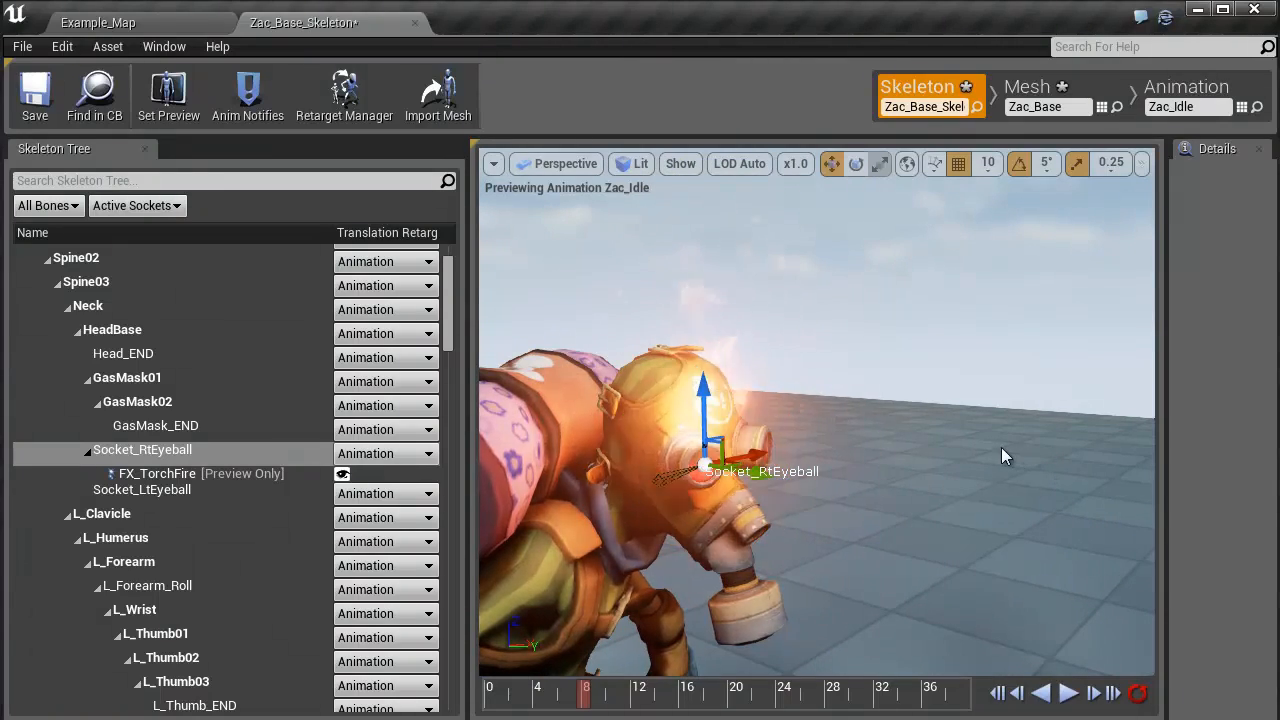
pyautogui.click(979, 378)
pyautogui.moveTo(986, 463)
pyautogui.mouseDown()
pyautogui.moveTo(902, 470)
pyautogui.moveTo(969, 446)
pyautogui.moveTo(968, 474)
pyautogui.mouseUp()
pyautogui.moveTo(968, 474); pyautogui.dragTo(972, 471, button='middle')
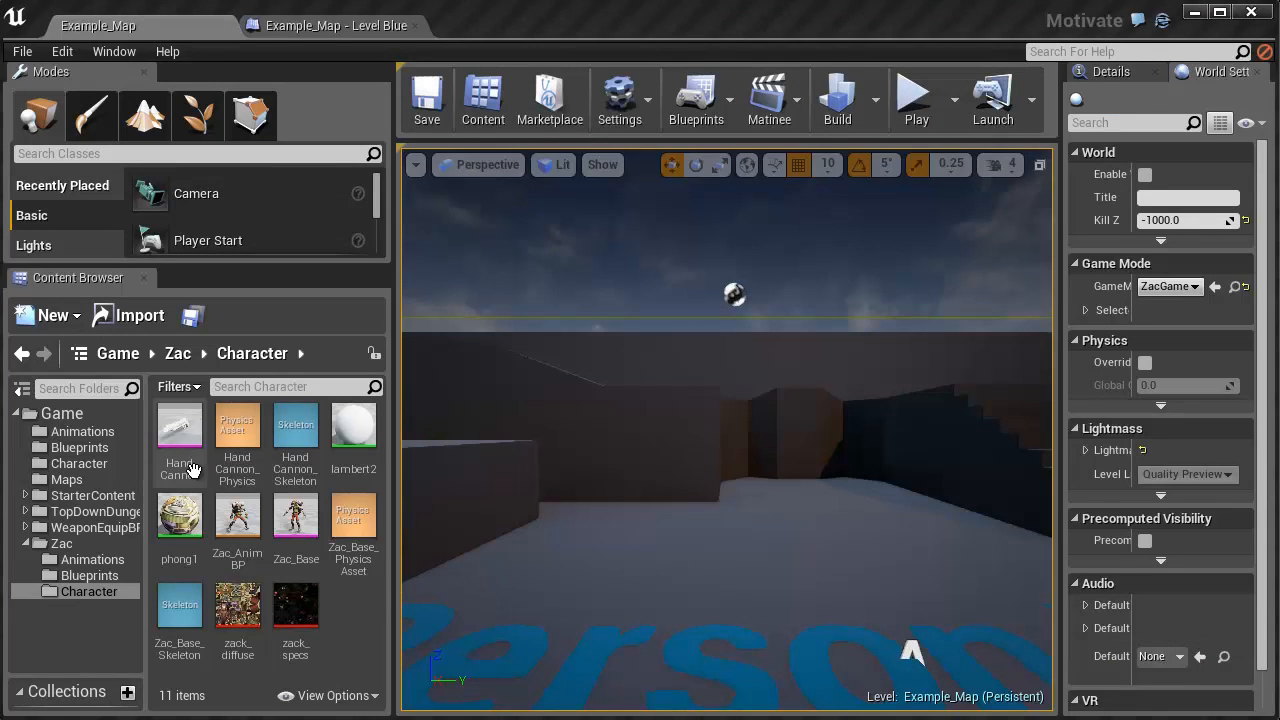
# Switch to the Example_Map level, place the HandCannon skeletal mesh in it, and lower it toward the floor
pyautogui.moveTo(189, 428)
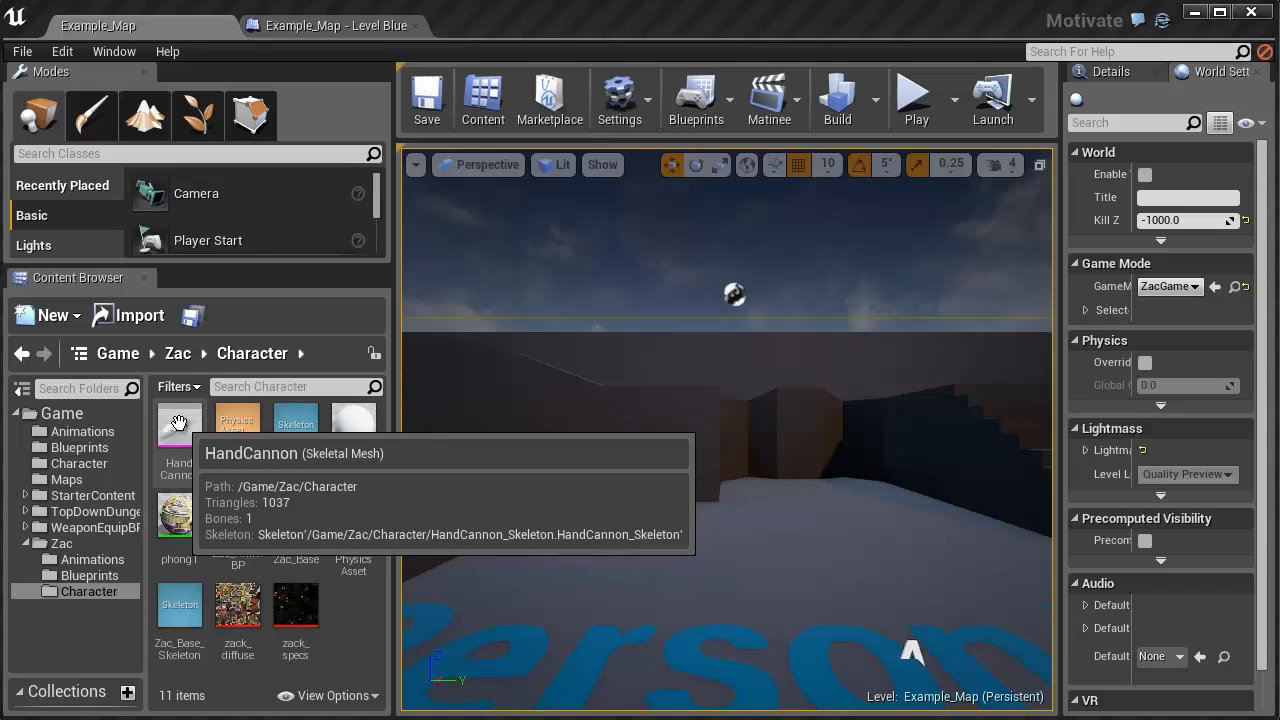
pyautogui.moveTo(178, 423); pyautogui.dragTo(715, 584)
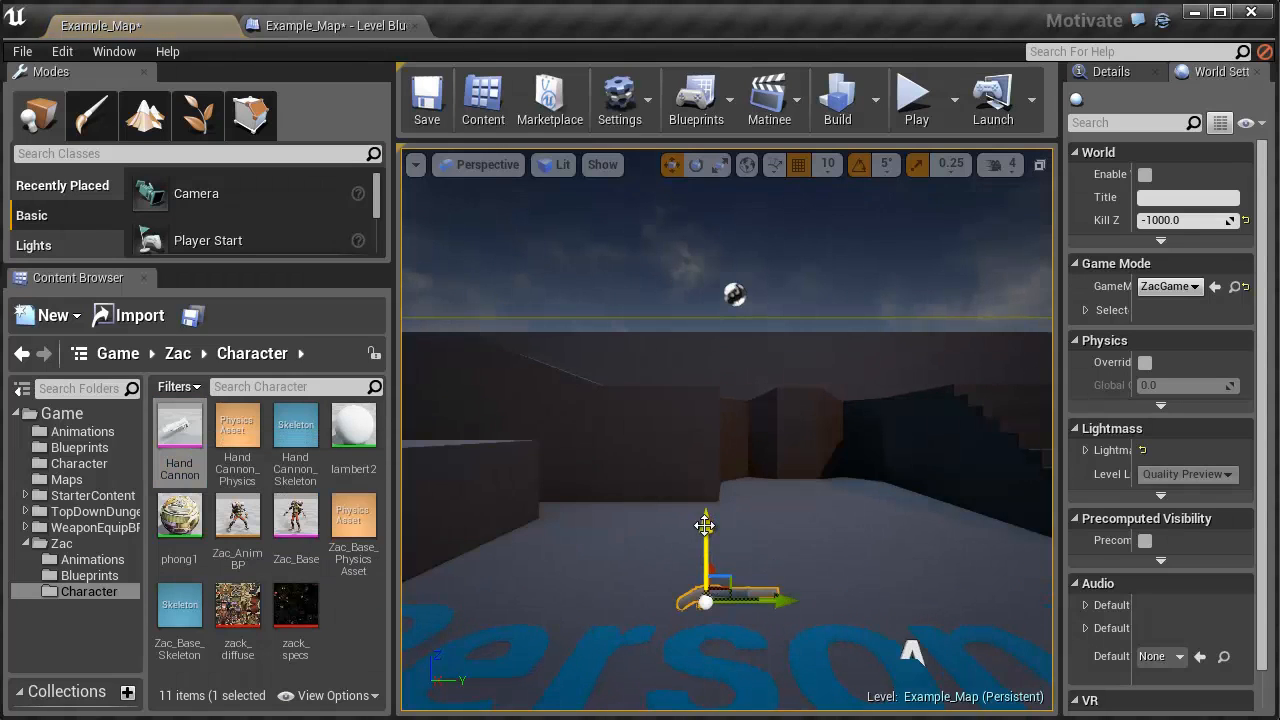
pyautogui.moveTo(706, 535); pyautogui.dragTo(709, 575)
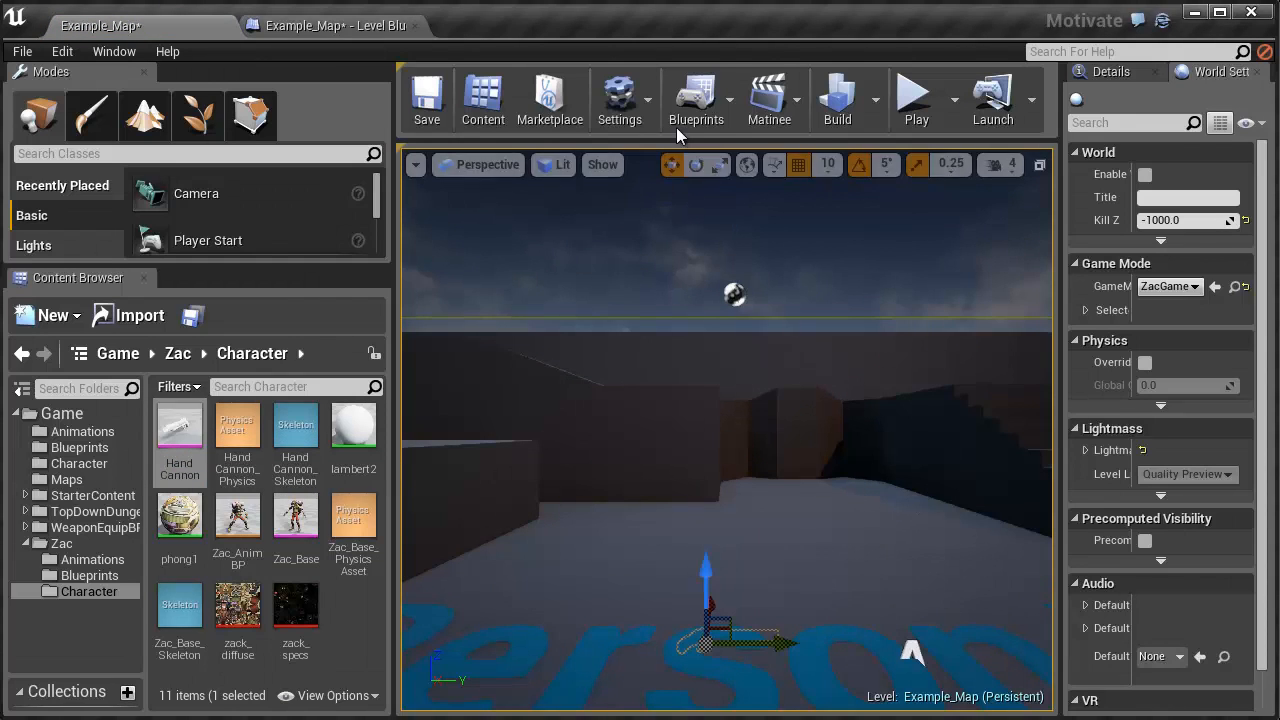
# Open the level blueprint of Example_Map
pyautogui.click(704, 108)
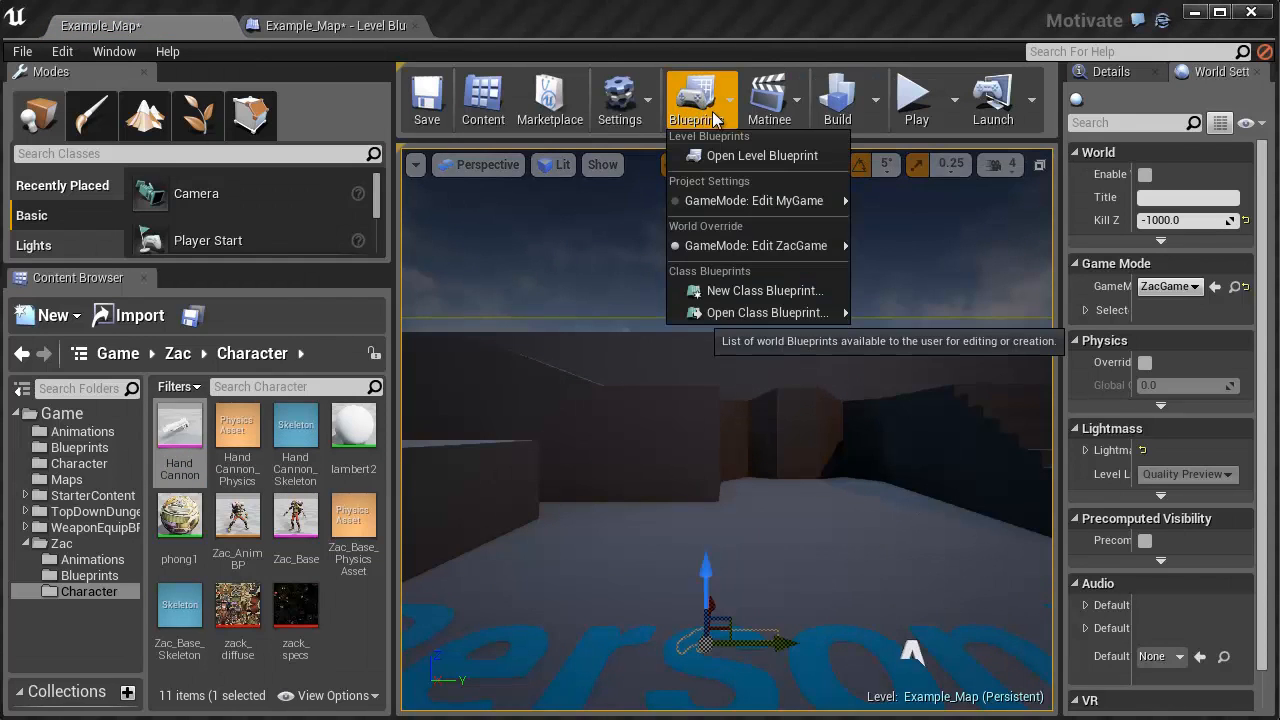
pyautogui.click(717, 155)
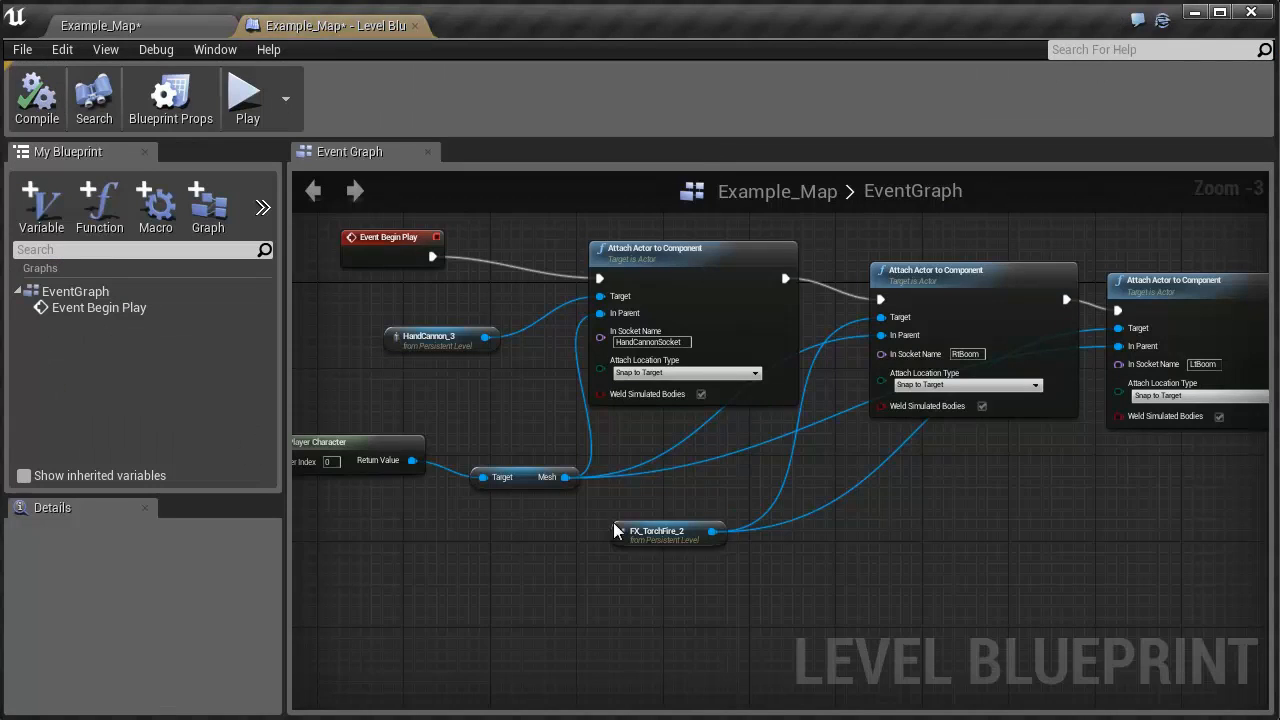
pyautogui.moveTo(486, 539); pyautogui.dragTo(897, 581, button='right')
pyautogui.moveTo(664, 405); pyautogui.dragTo(547, 377, button='right')
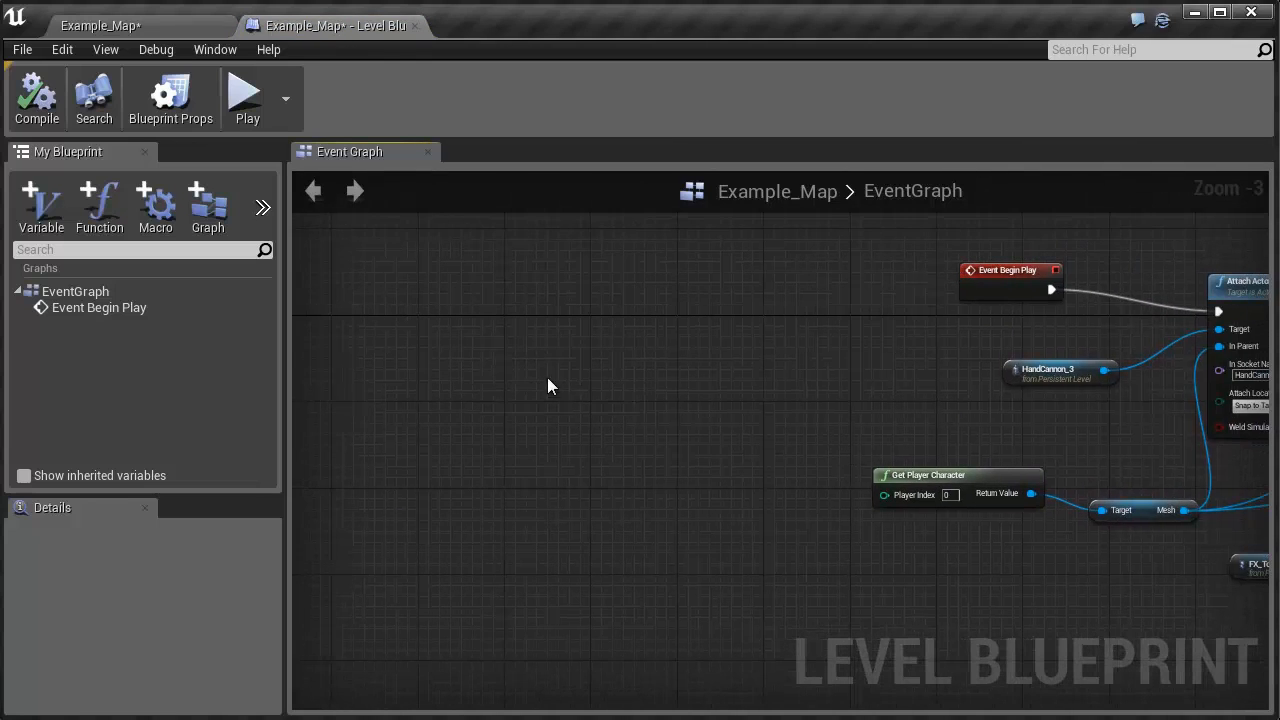
# Add an Attach Actor to Component node for the placed hand cannon in an empty area of the event graph, set apart from its actor reference
pyautogui.rightClick(530, 370)
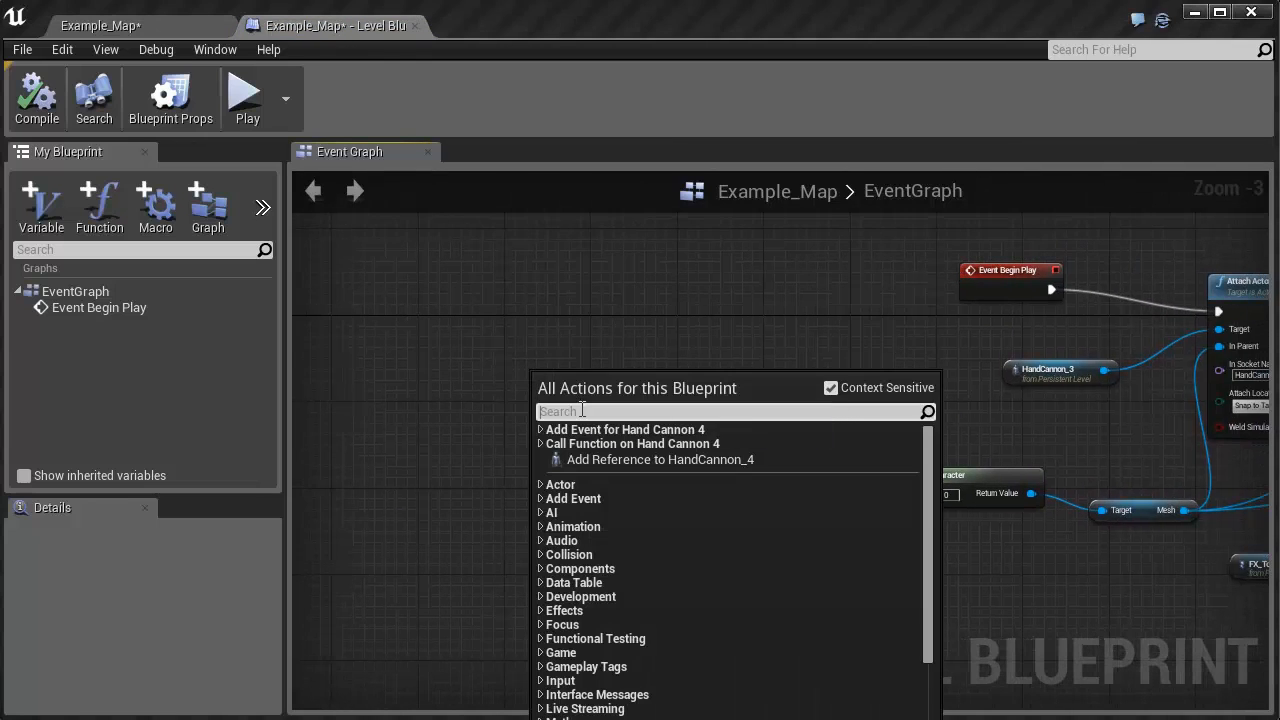
pyautogui.write('attach')
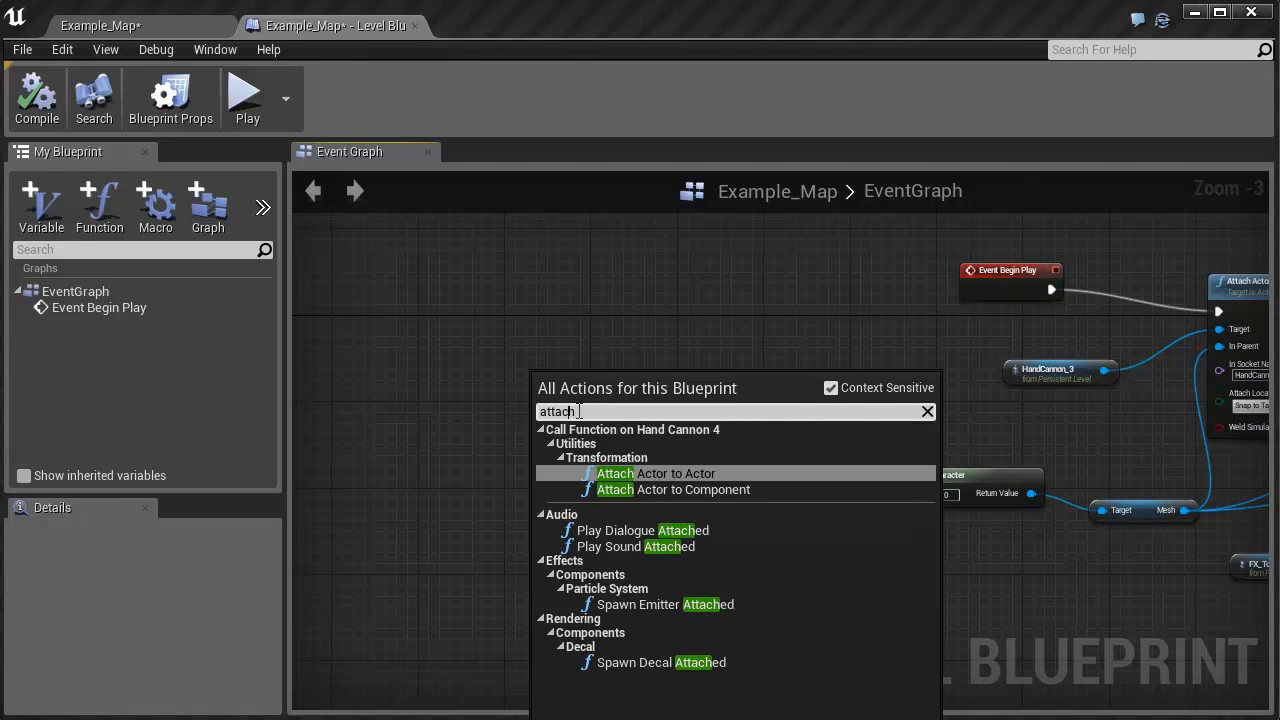
pyautogui.press('Down')
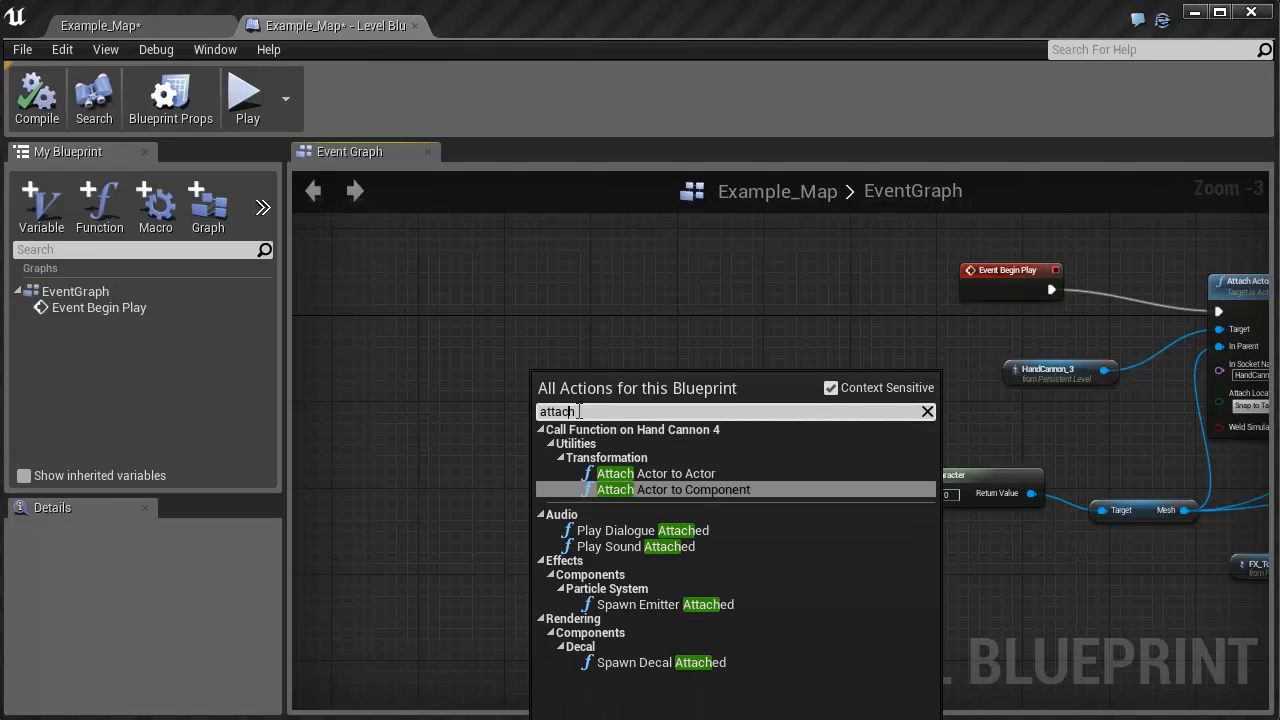
pyautogui.press('Return')
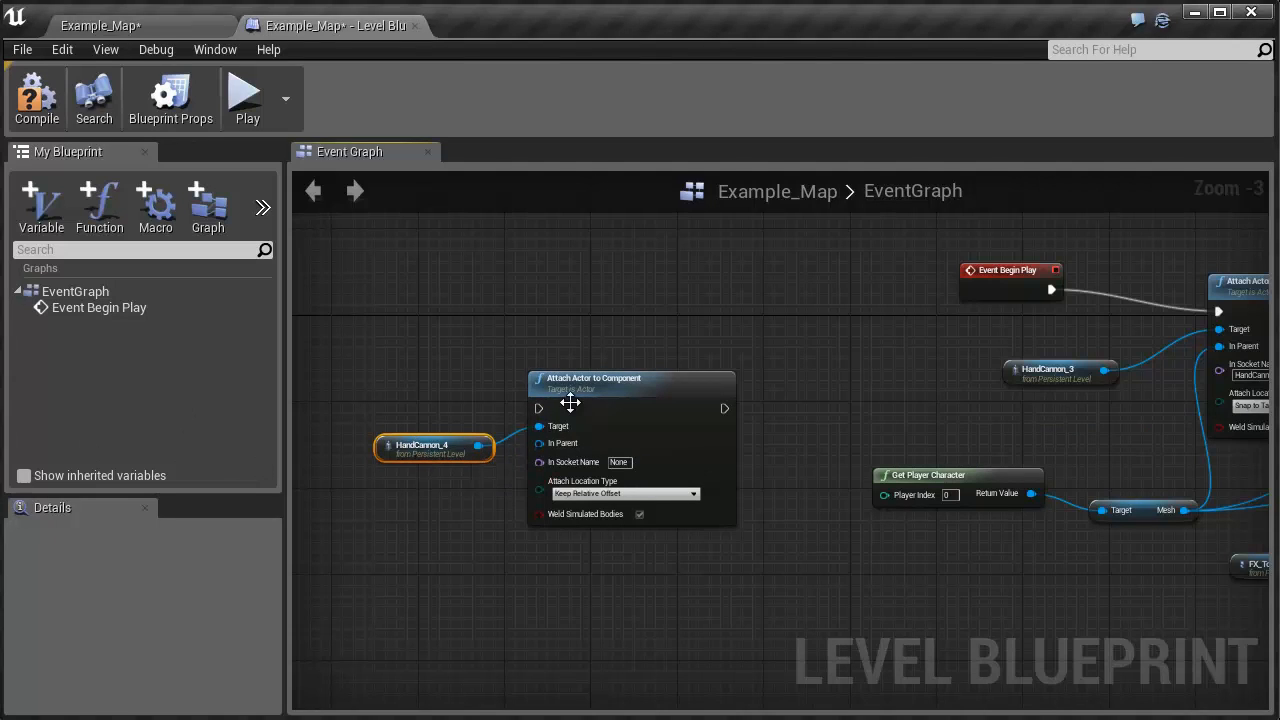
pyautogui.moveTo(644, 390); pyautogui.dragTo(697, 368)
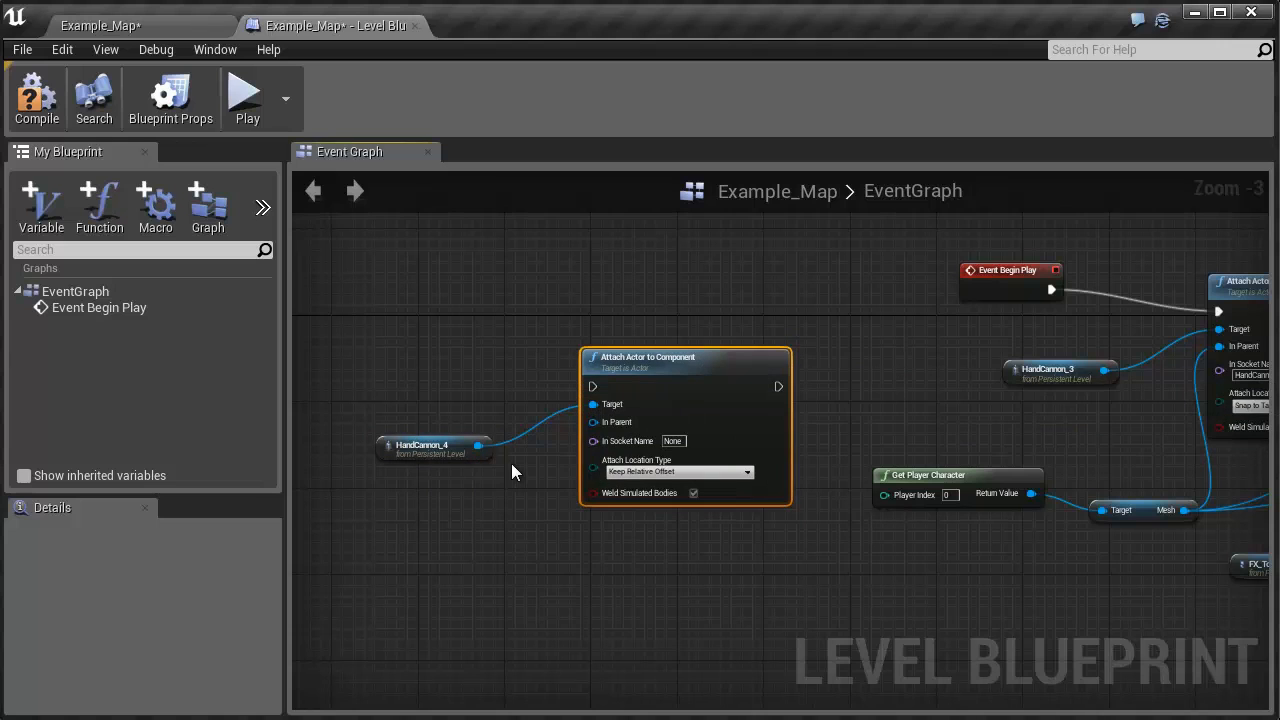
# Set the new attach node's Attach Location Type to Snap to Target and its In Socket Name to RtHandConnon
pyautogui.moveTo(669, 508); pyautogui.dragTo(711, 518, button='right')
pyautogui.scroll(3, 668, 476)
pyautogui.click(748, 491)
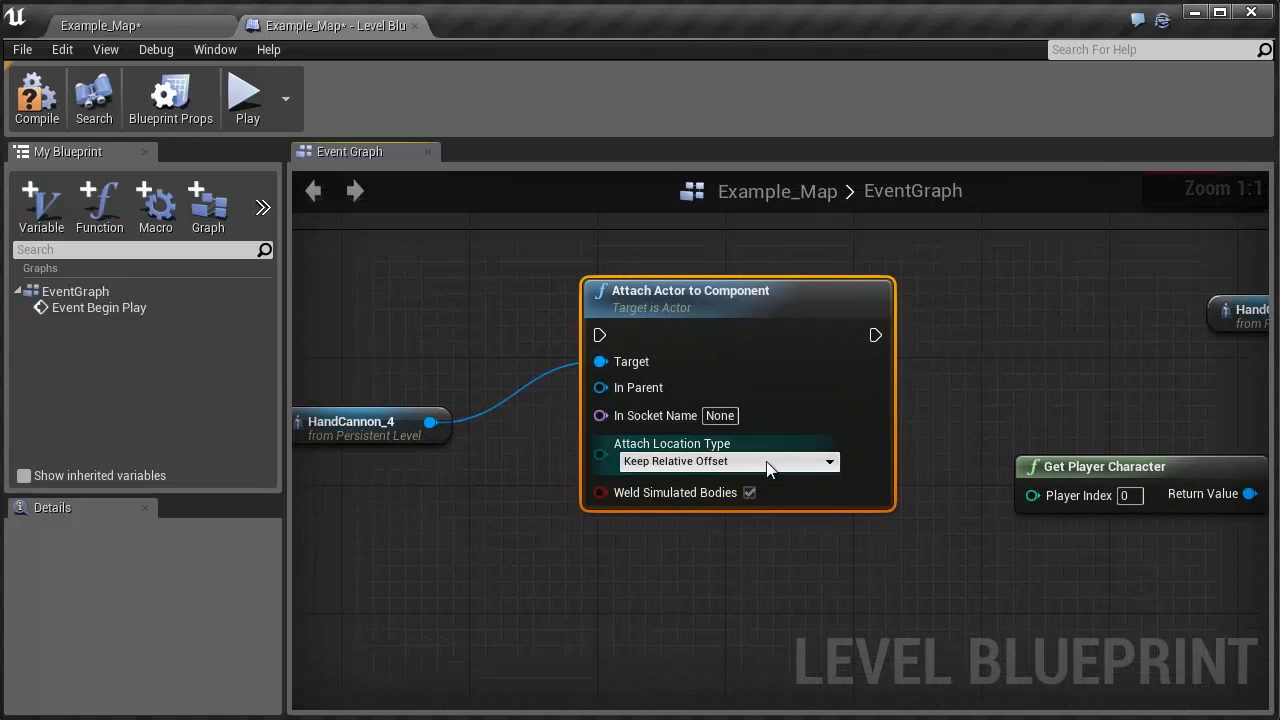
pyautogui.click(768, 461)
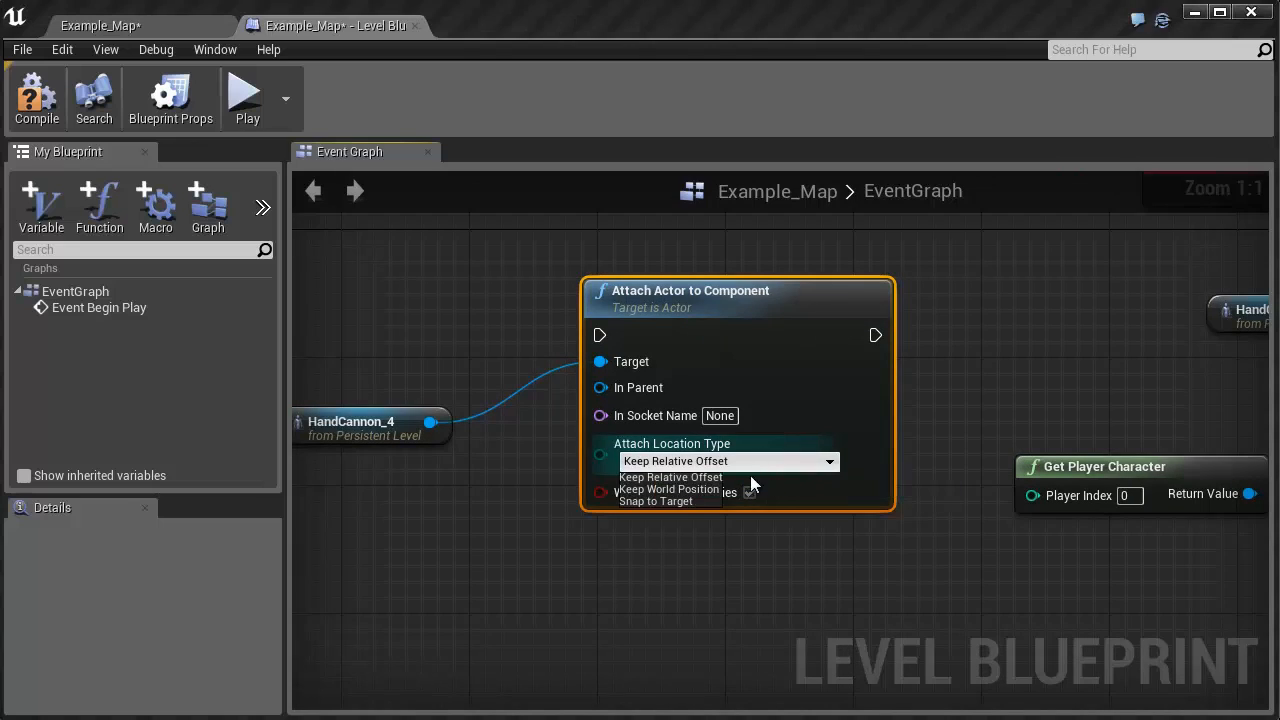
pyautogui.click(672, 504)
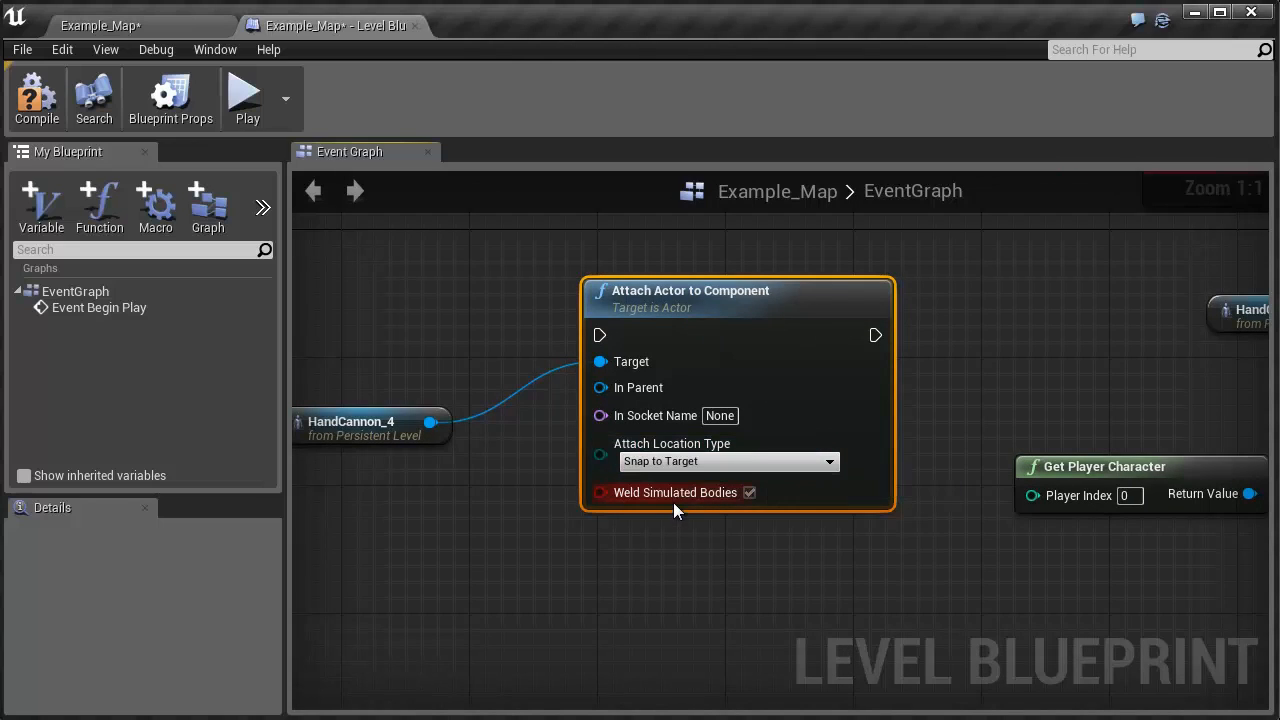
pyautogui.click(731, 419)
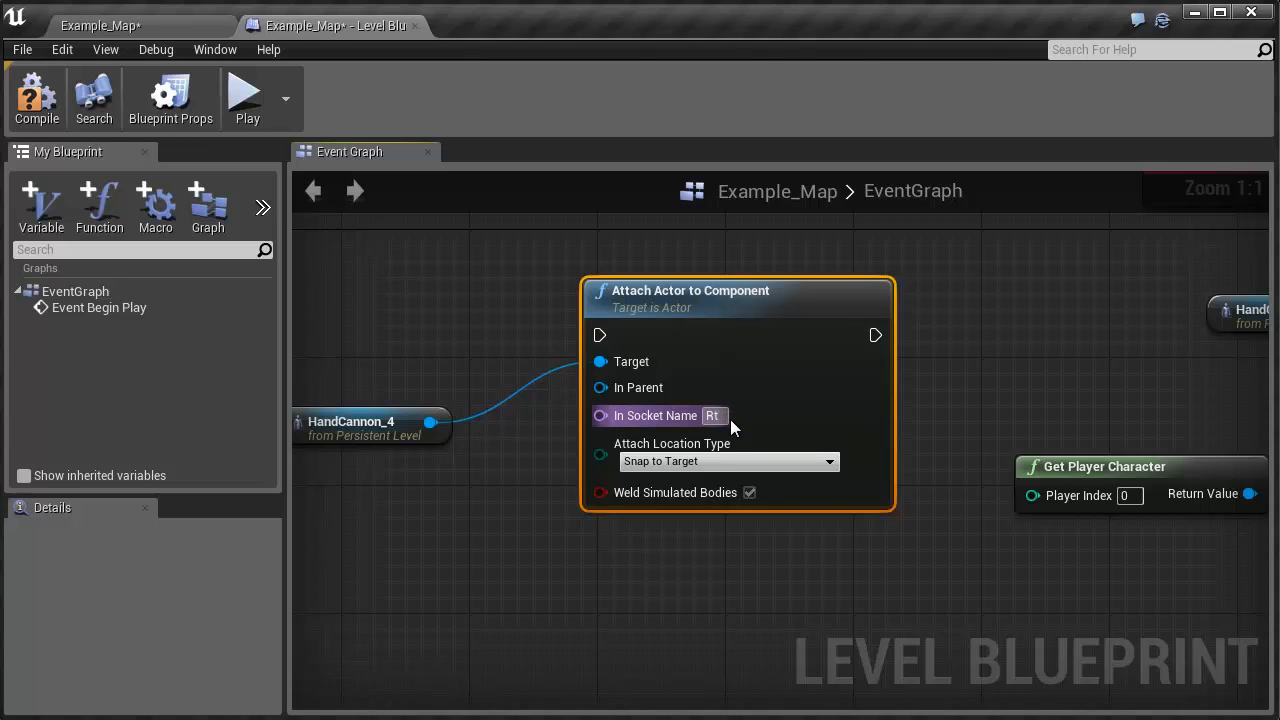
pyautogui.write('RtHandConnon')
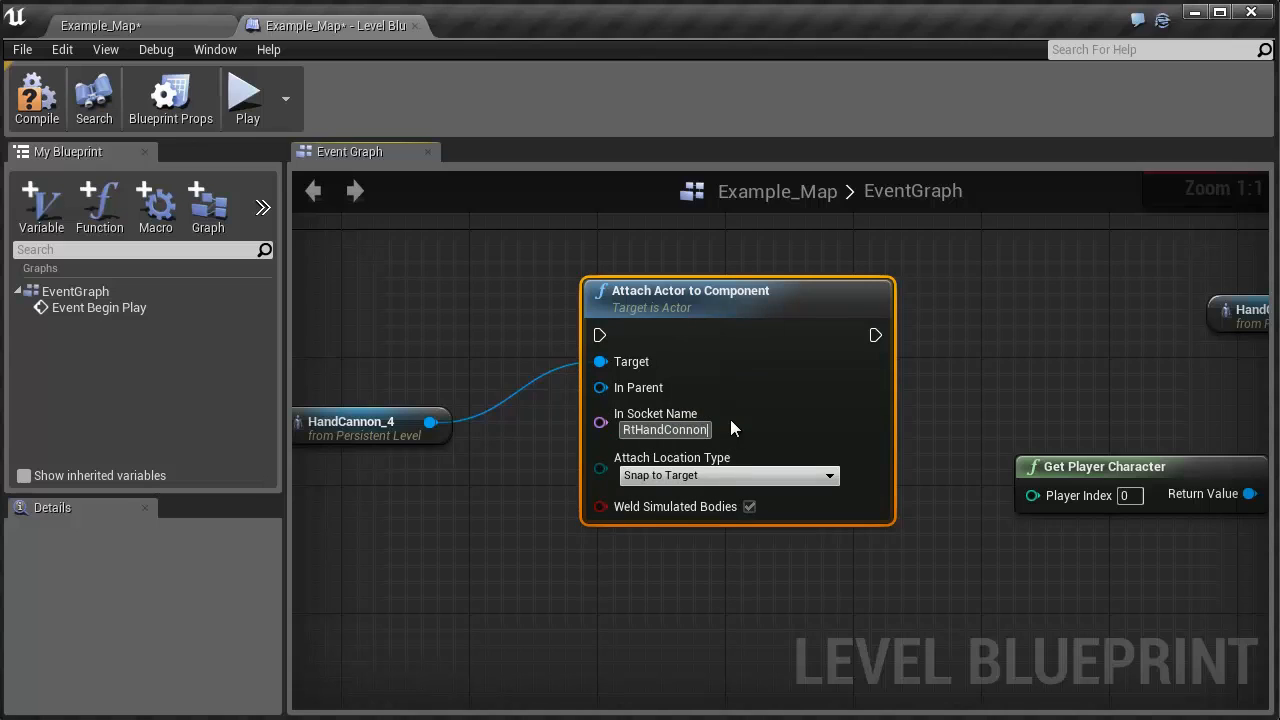
pyautogui.press('Return')
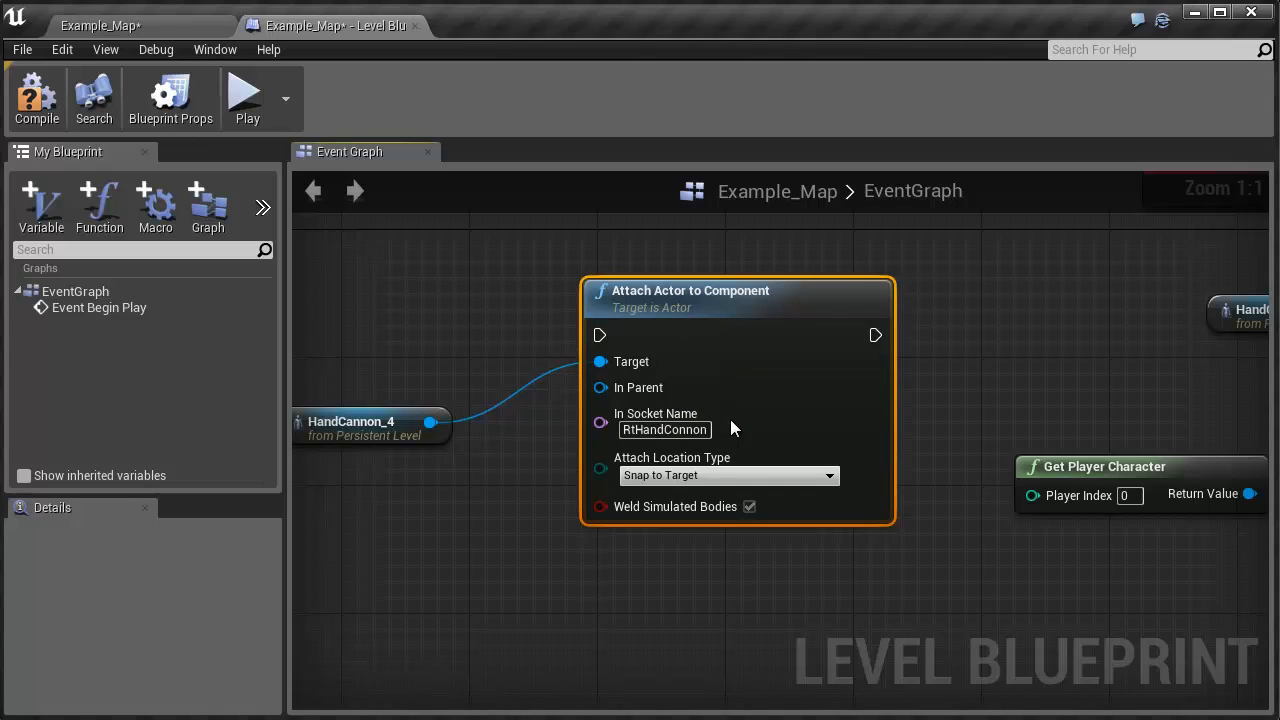
# Delete the HandCannon_4 reference together with its Attach Actor to Component node
pyautogui.moveTo(945, 370); pyautogui.dragTo(1028, 341, button='right')
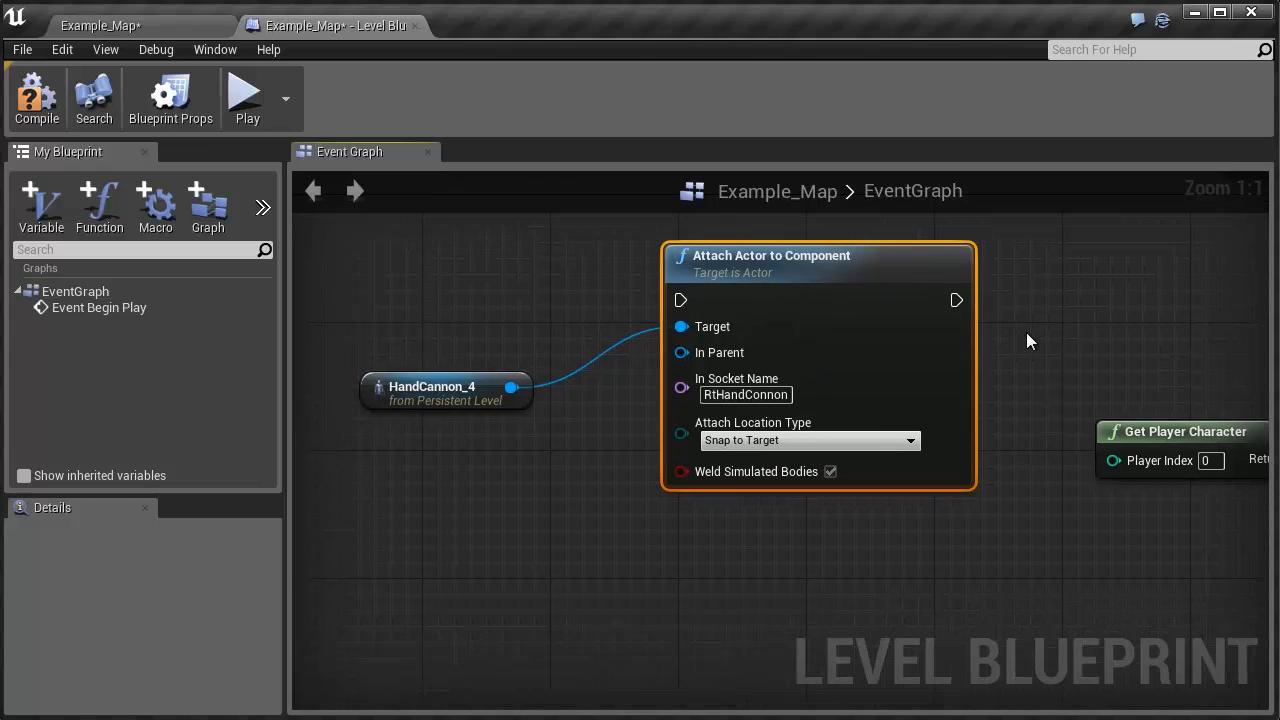
pyautogui.moveTo(969, 330); pyautogui.dragTo(685, 502)
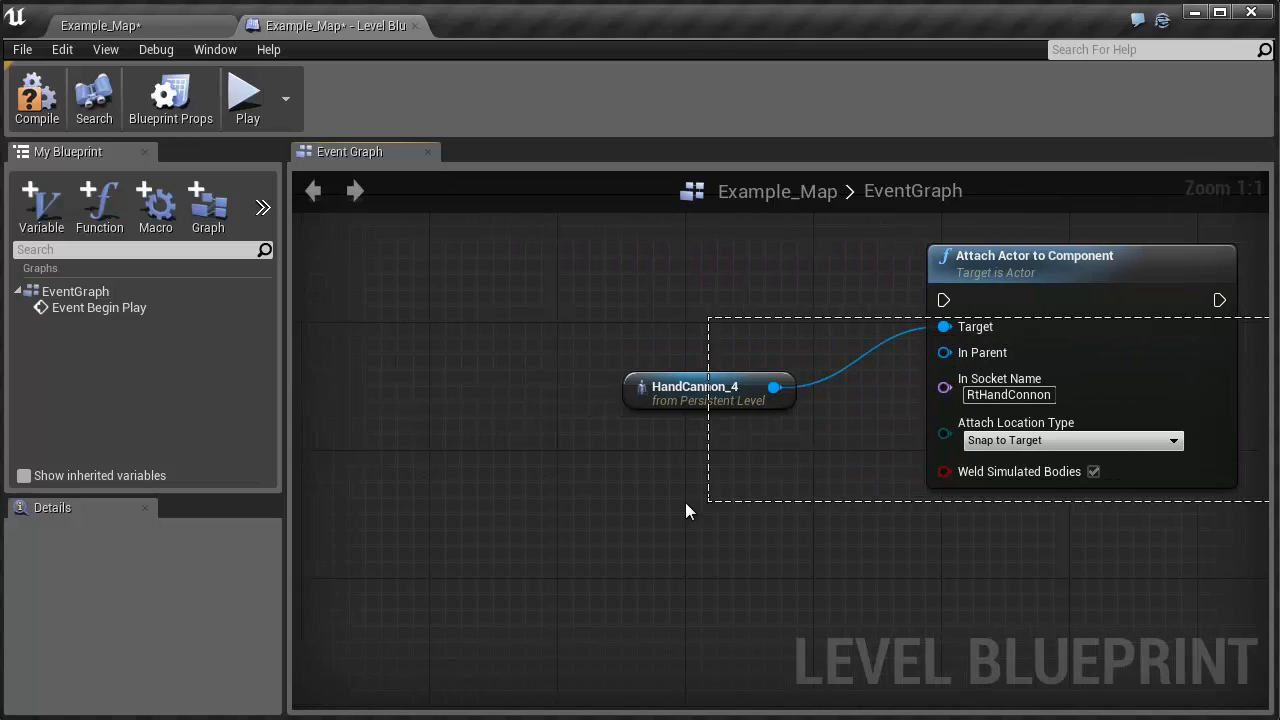
pyautogui.moveTo(714, 277); pyautogui.dragTo(1026, 431)
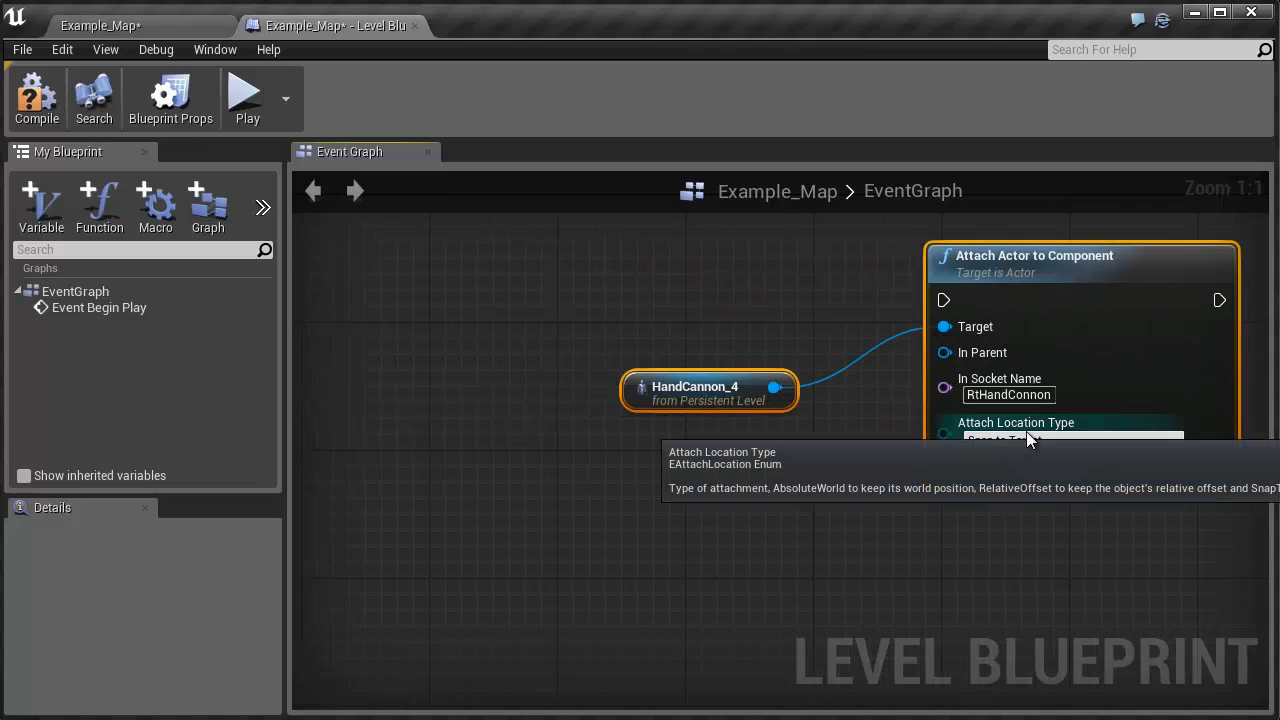
pyautogui.press('Delete')
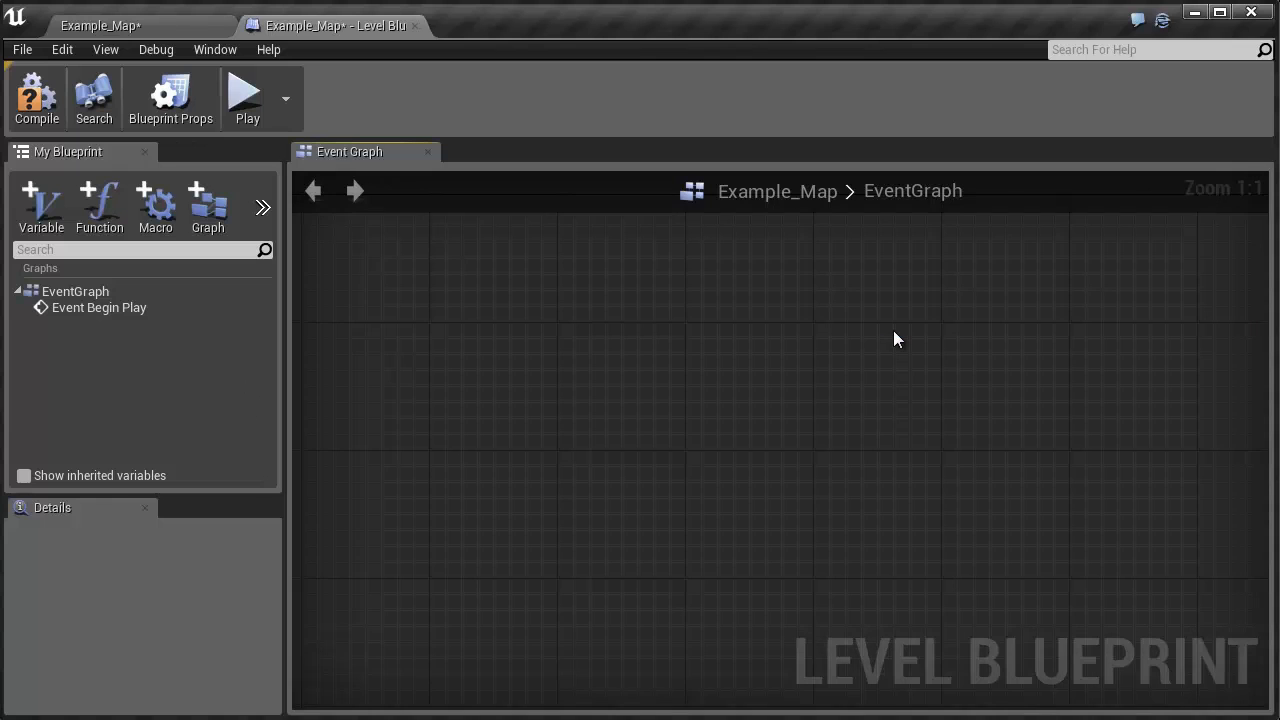
# Examine how Event Begin Play, HandCannon_3 and the player character's mesh connect to the existing Attach Actor to Component nodes
pyautogui.moveTo(900, 330); pyautogui.dragTo(346, 402, button='right')
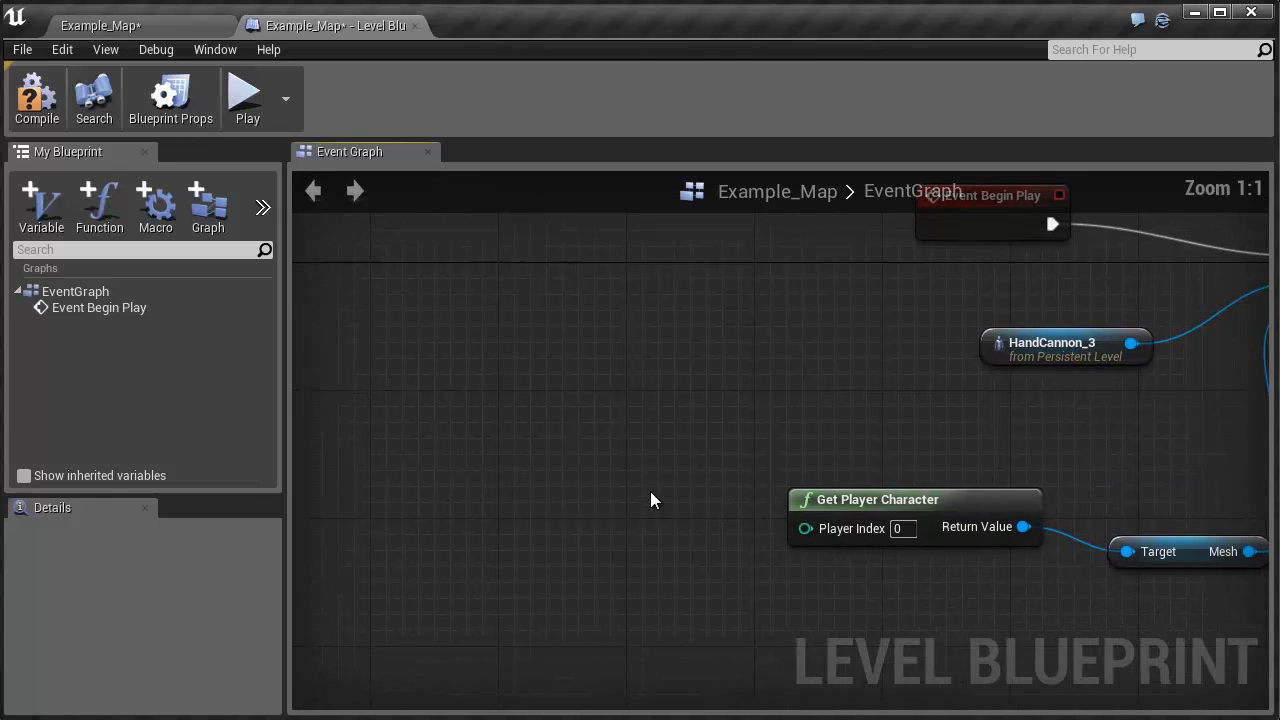
pyautogui.scroll(-2, 650, 491)
pyautogui.moveTo(651, 495); pyautogui.dragTo(457, 372, button='right')
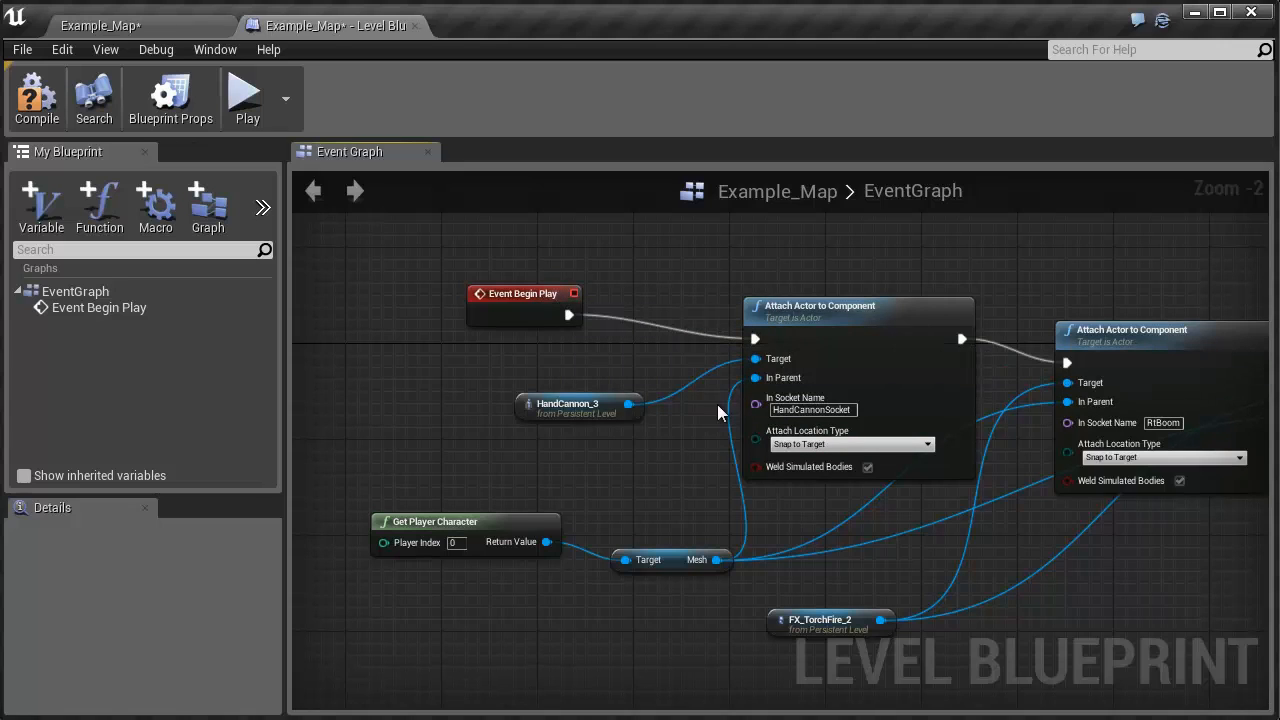
pyautogui.moveTo(654, 483); pyautogui.dragTo(664, 471, button='right')
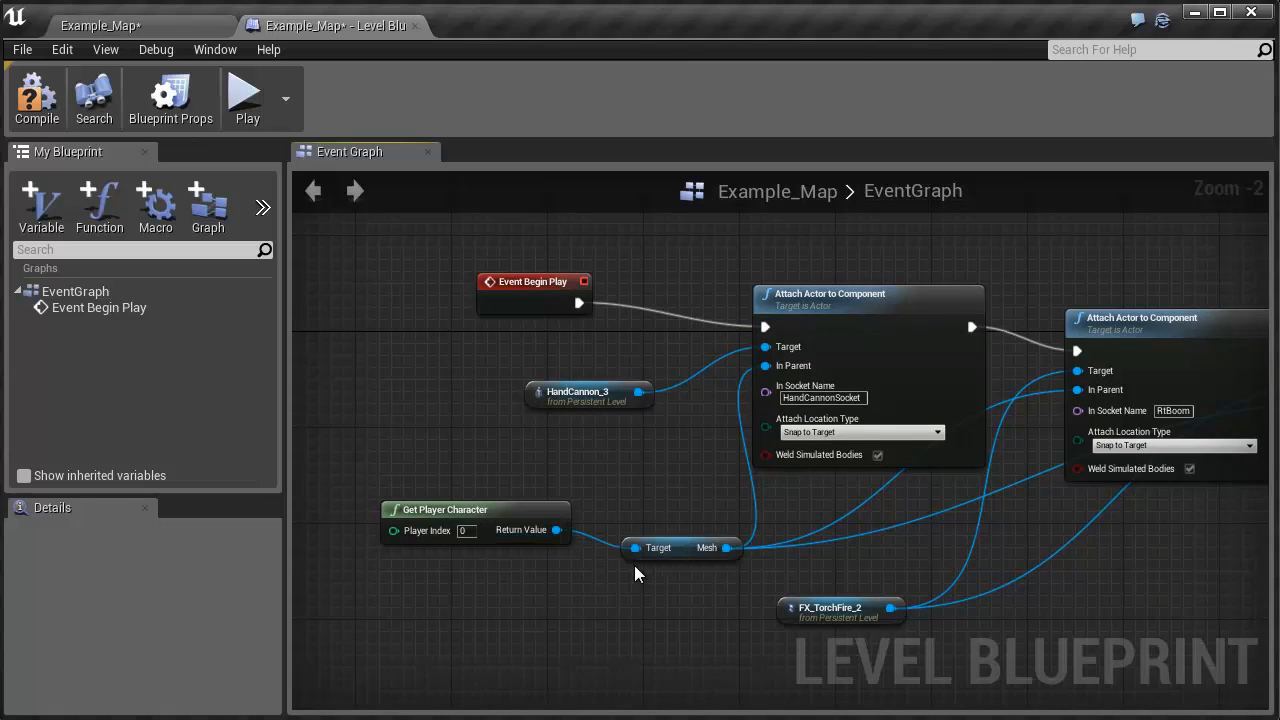
pyautogui.moveTo(697, 587); pyautogui.dragTo(636, 587, button='right')
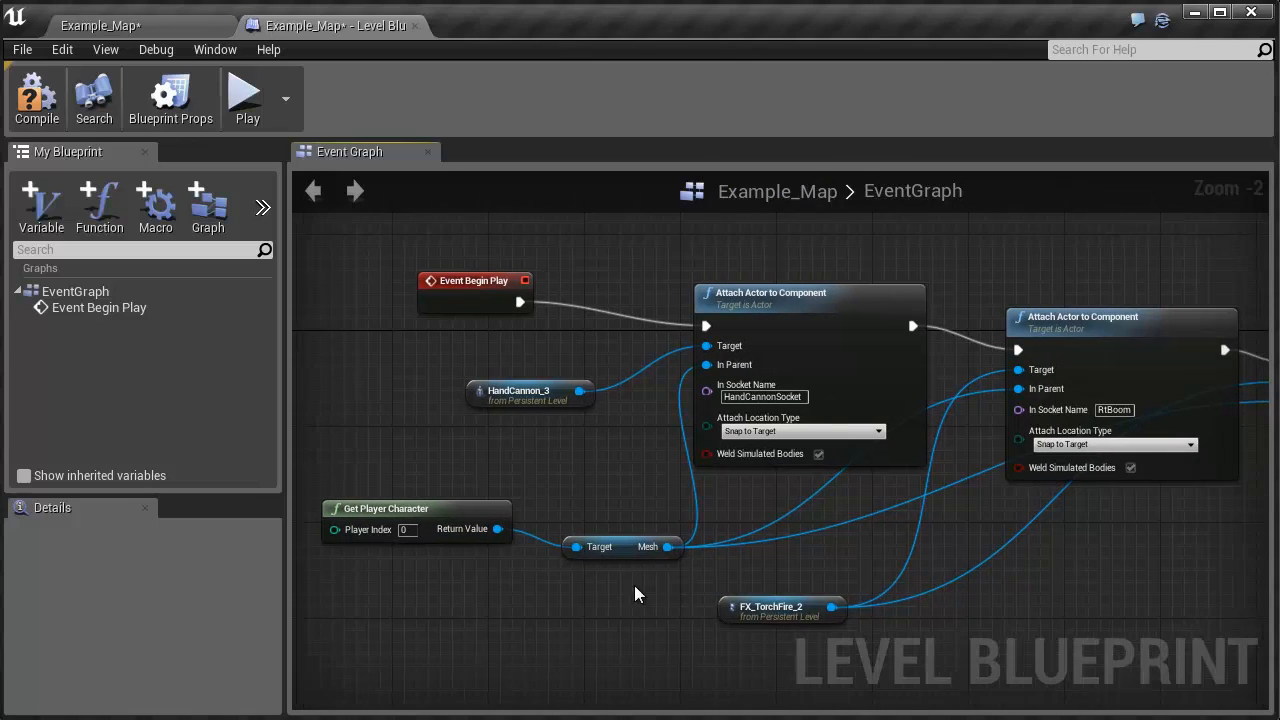
pyautogui.moveTo(800, 543); pyautogui.dragTo(694, 575, button='right')
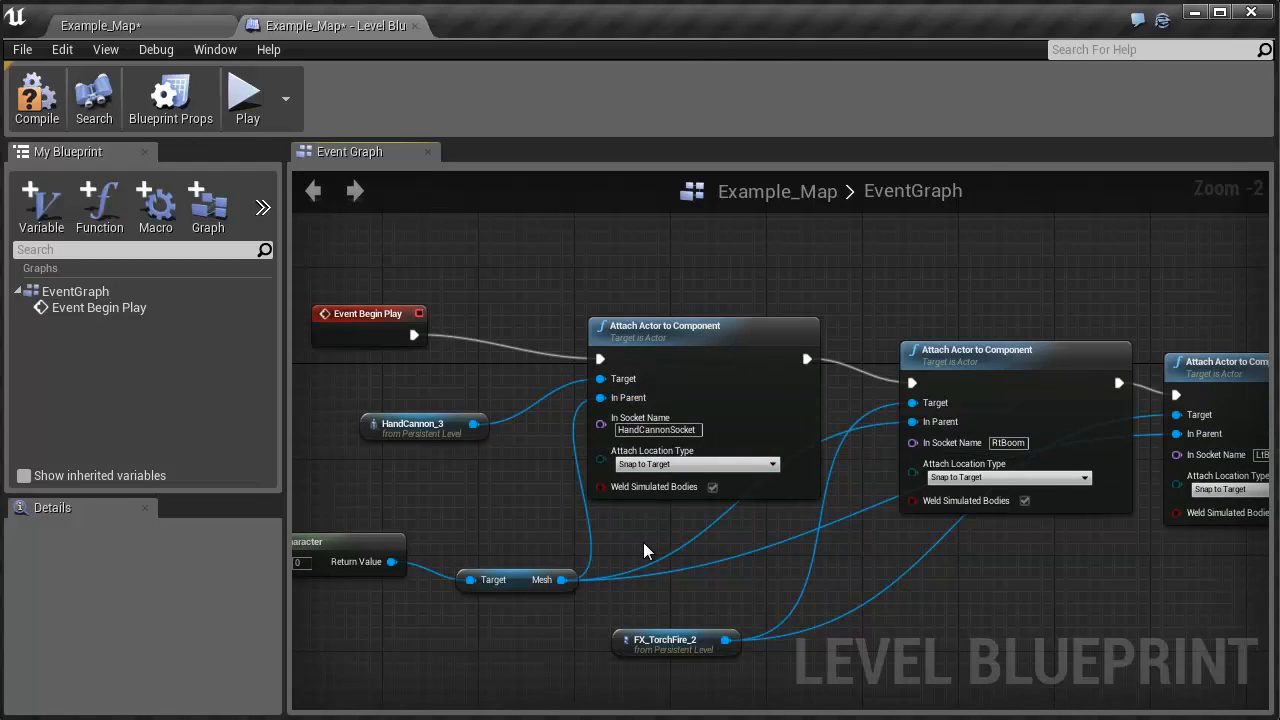
pyautogui.moveTo(643, 542); pyautogui.dragTo(601, 492, button='right')
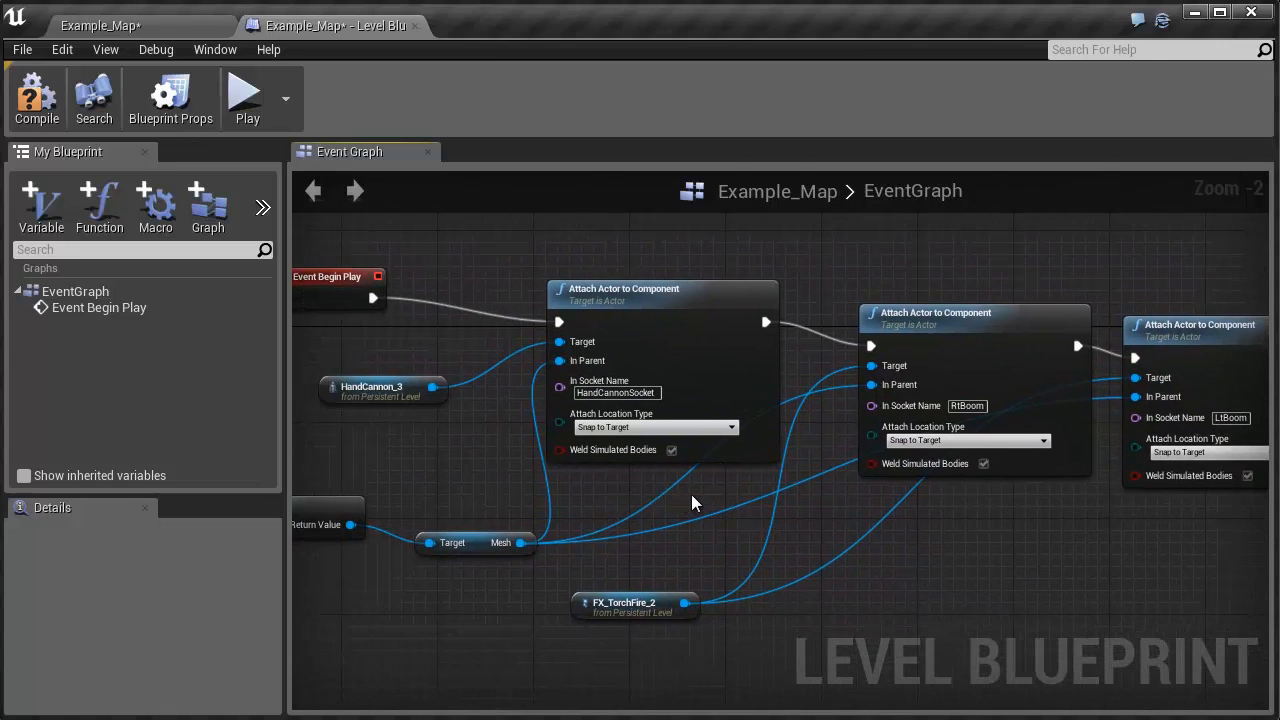
pyautogui.rightClick(691, 494)
# Return to the Example_Map level, place the P_Fire particle system from StarterContent/Particles in it, and lower it below the floor
pyautogui.click(186, 328)
pyautogui.click(175, 16)
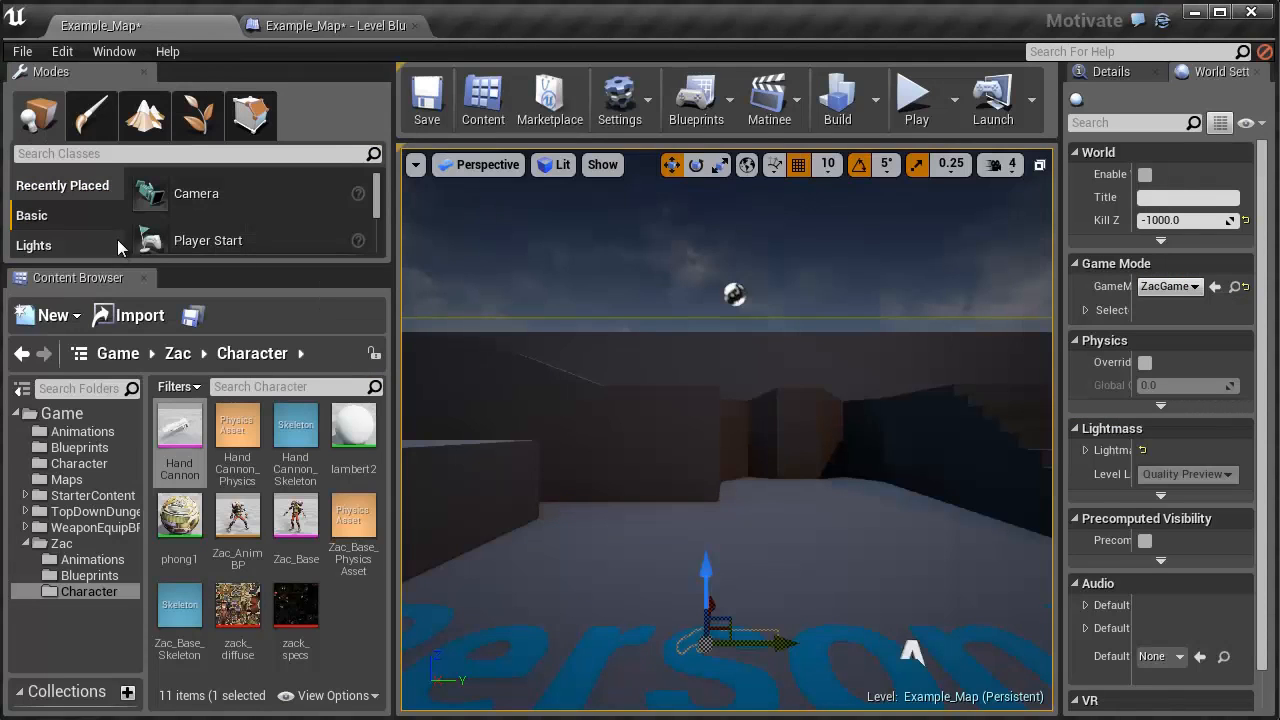
pyautogui.click(25, 496)
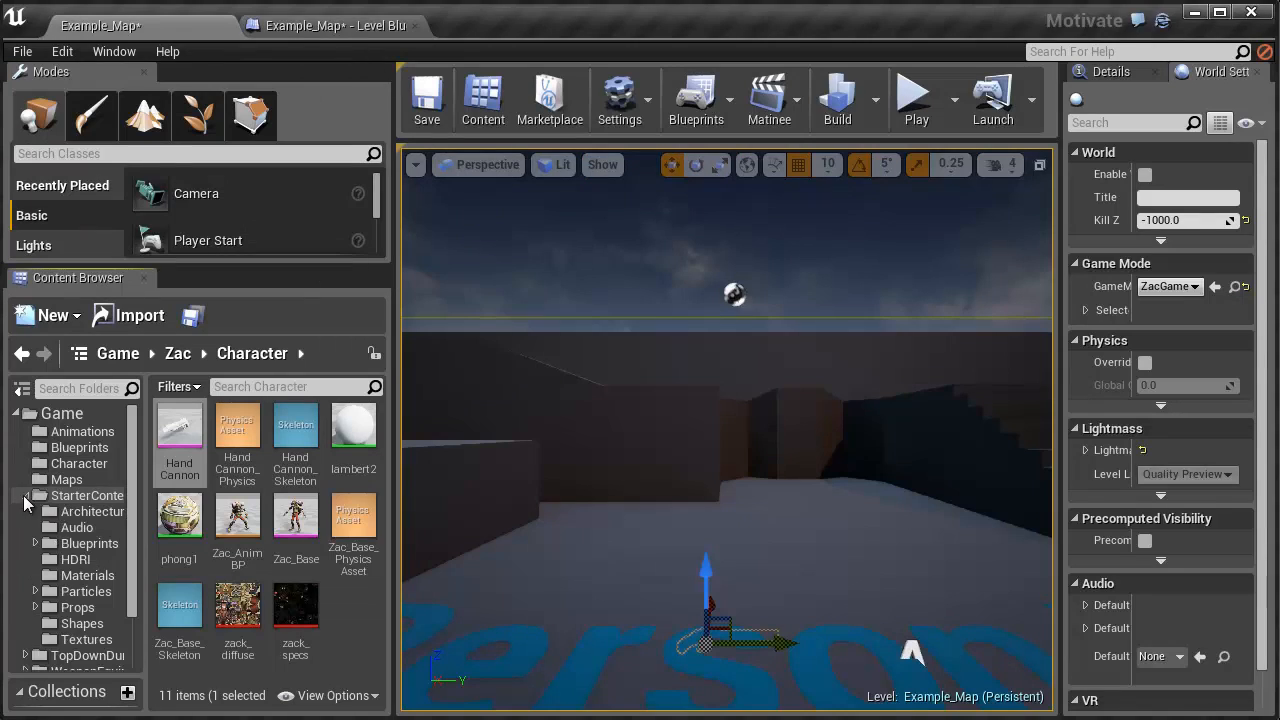
pyautogui.click(36, 592)
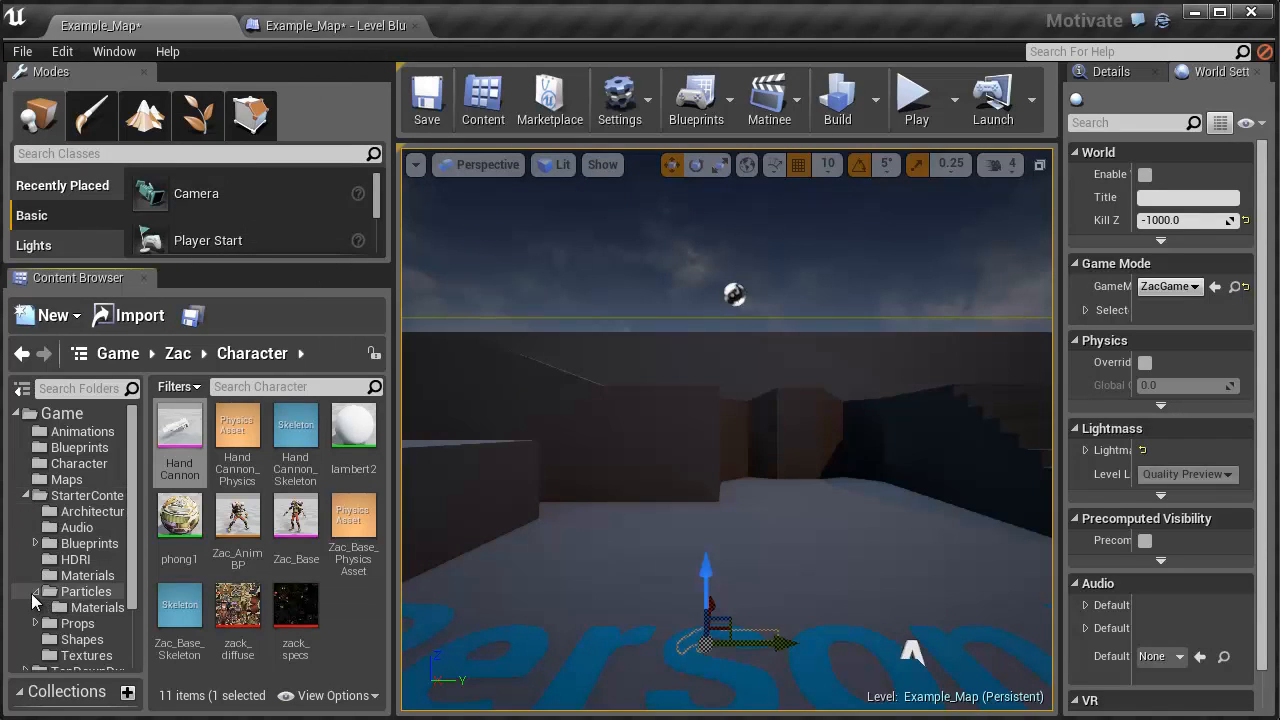
pyautogui.click(72, 592)
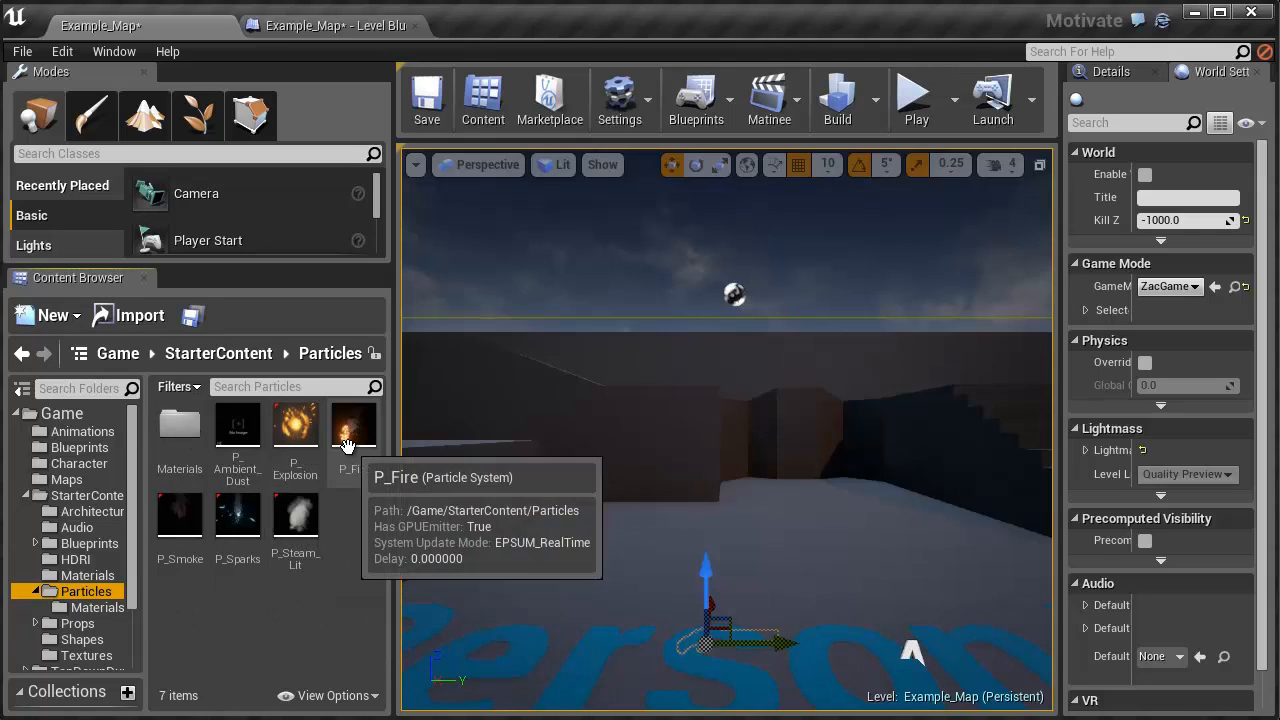
pyautogui.moveTo(360, 443); pyautogui.dragTo(631, 584)
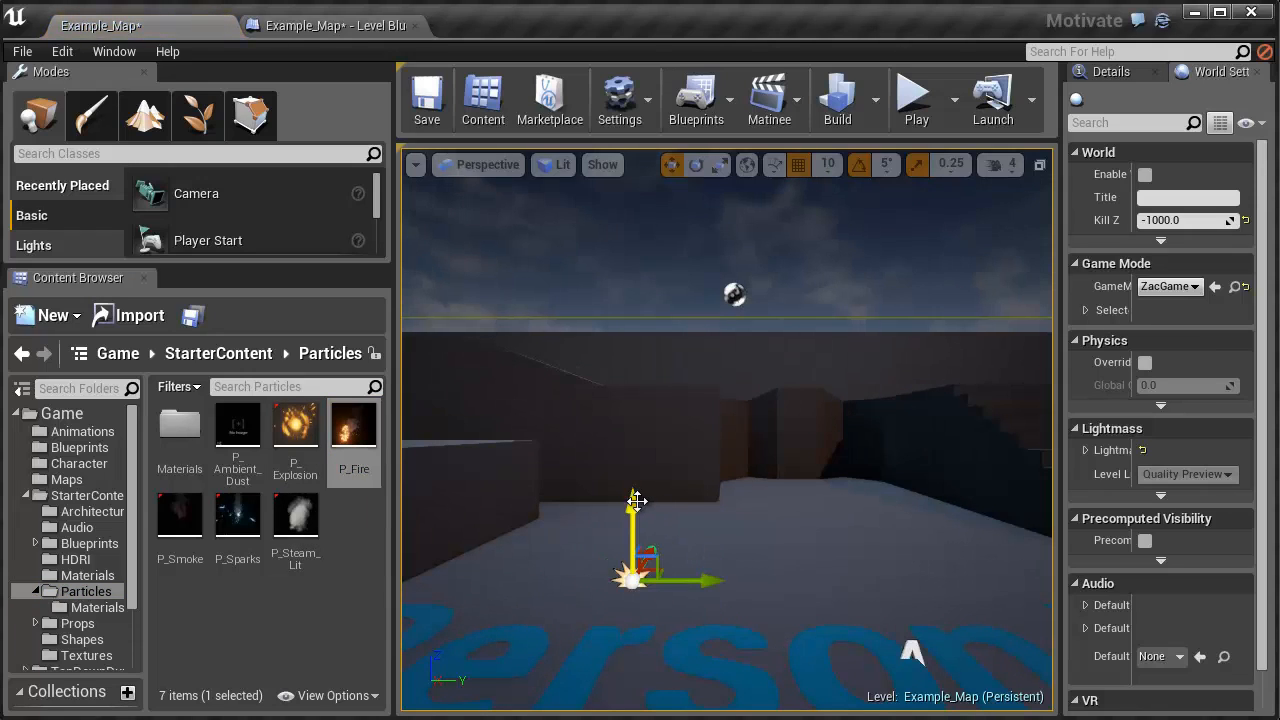
pyautogui.moveTo(637, 500); pyautogui.dragTo(654, 590)
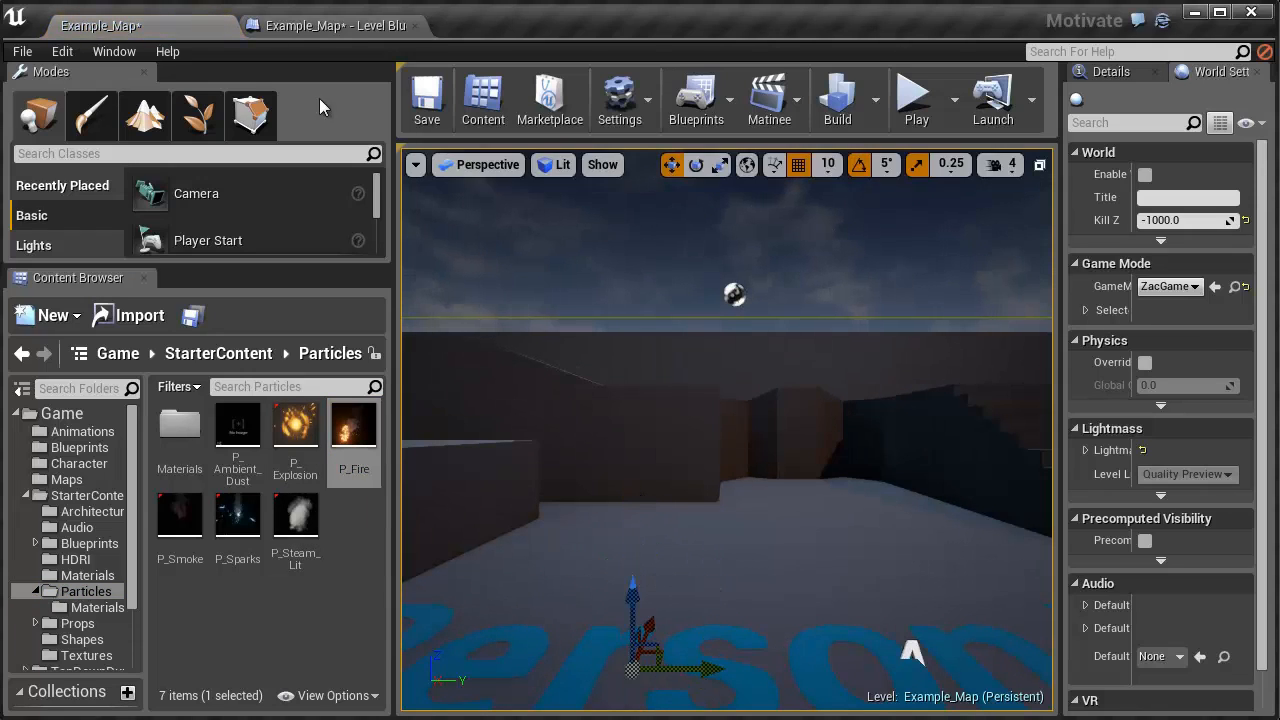
# Return to the level blueprint and examine the attach nodes that use the RtBoom and LtBoom sockets
pyautogui.click(400, 26)
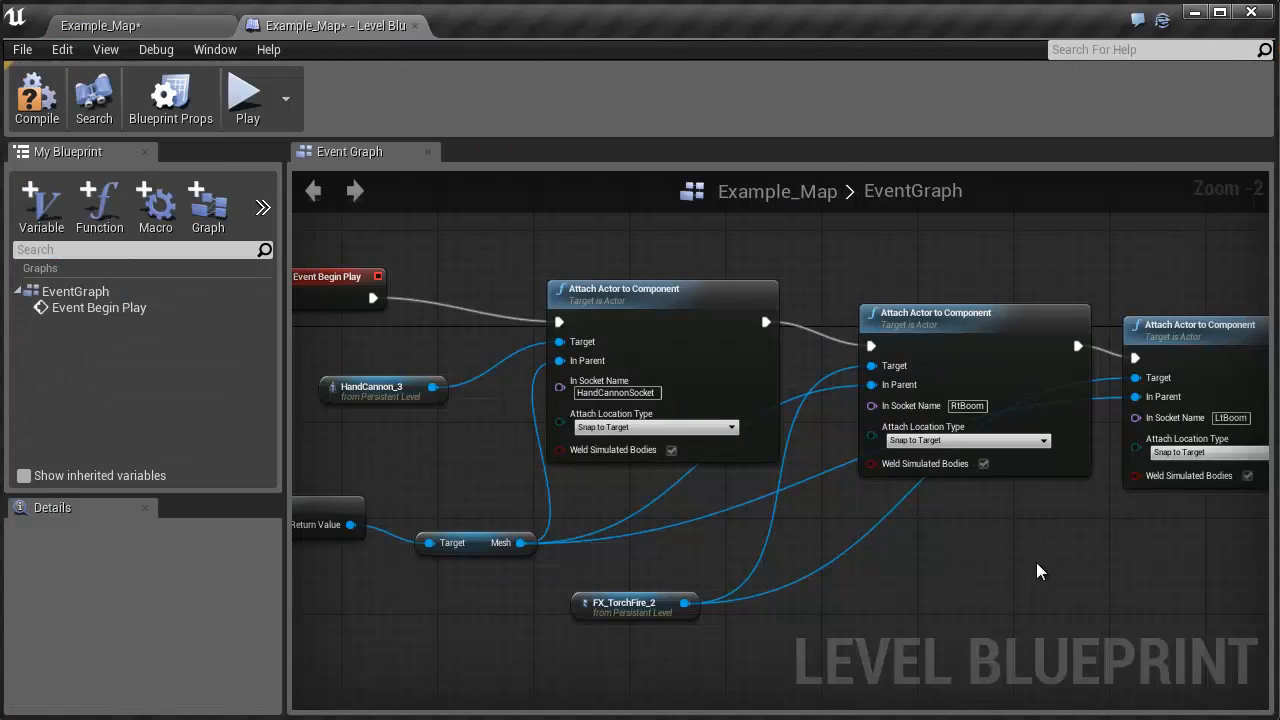
pyautogui.moveTo(1034, 571); pyautogui.dragTo(1178, 552, button='right')
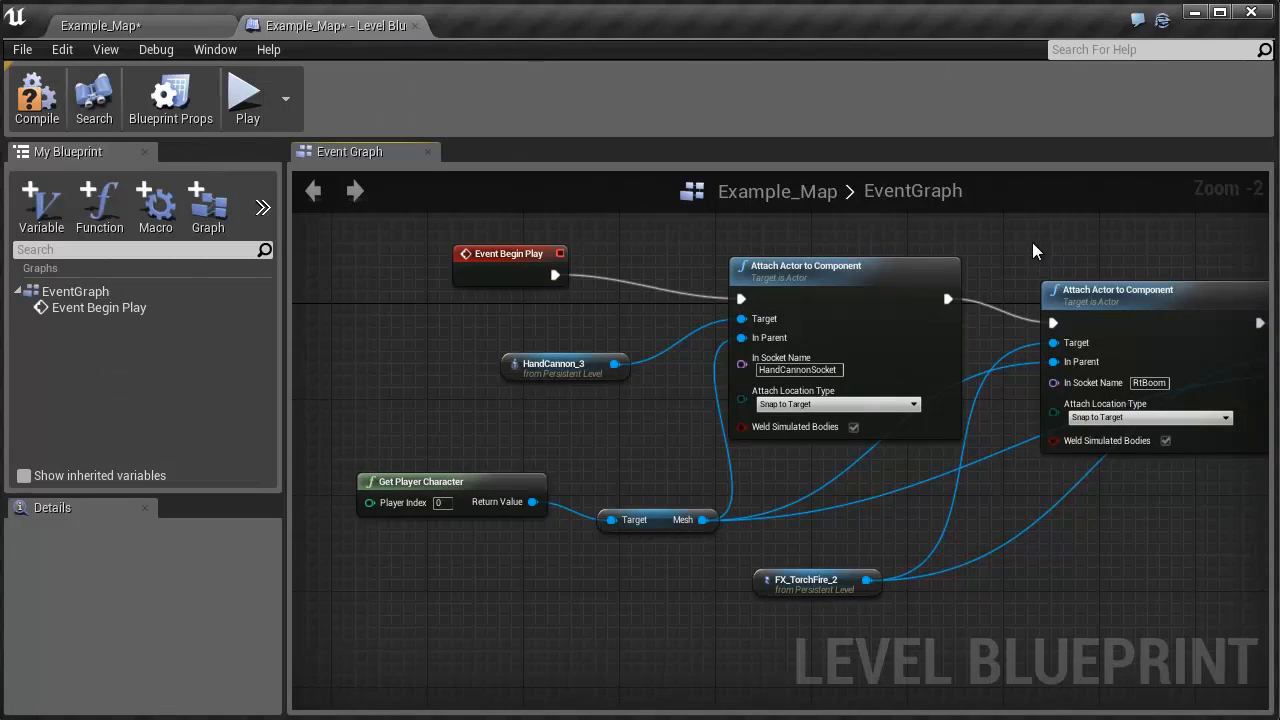
pyautogui.moveTo(858, 259); pyautogui.dragTo(727, 244, button='right')
pyautogui.moveTo(822, 609); pyautogui.dragTo(772, 601, button='right')
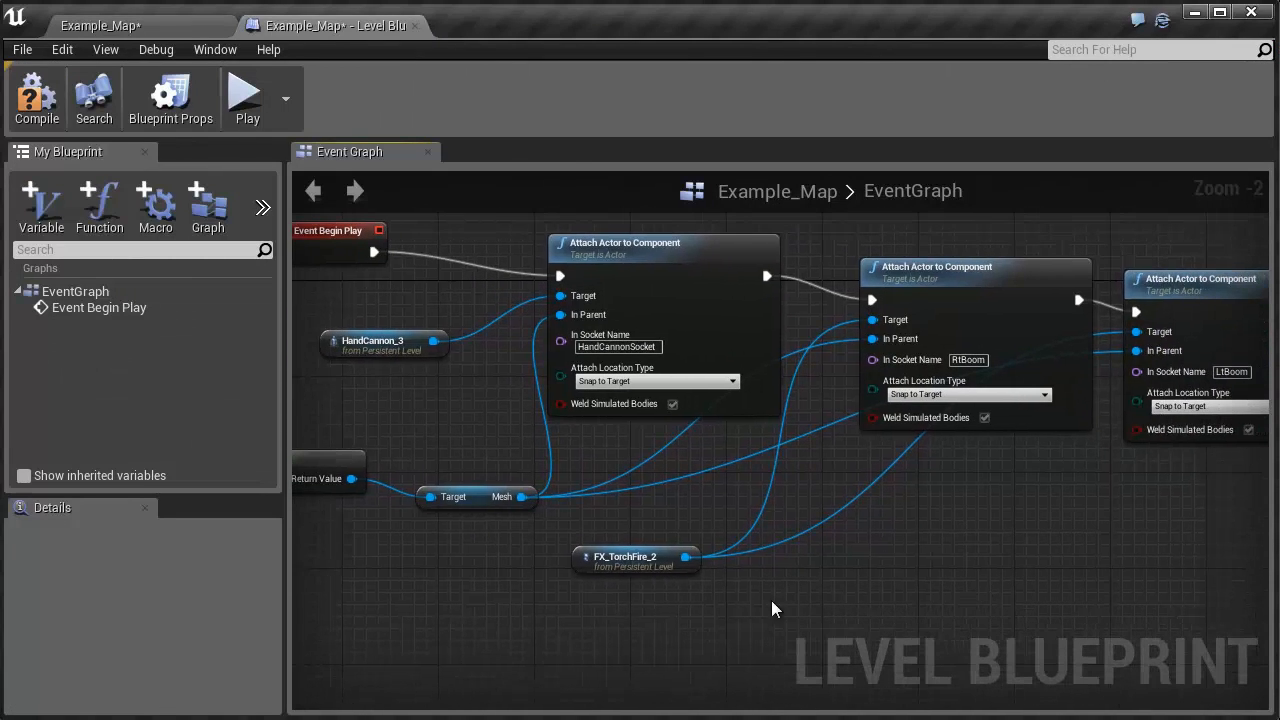
pyautogui.moveTo(933, 523); pyautogui.dragTo(766, 528, button='right')
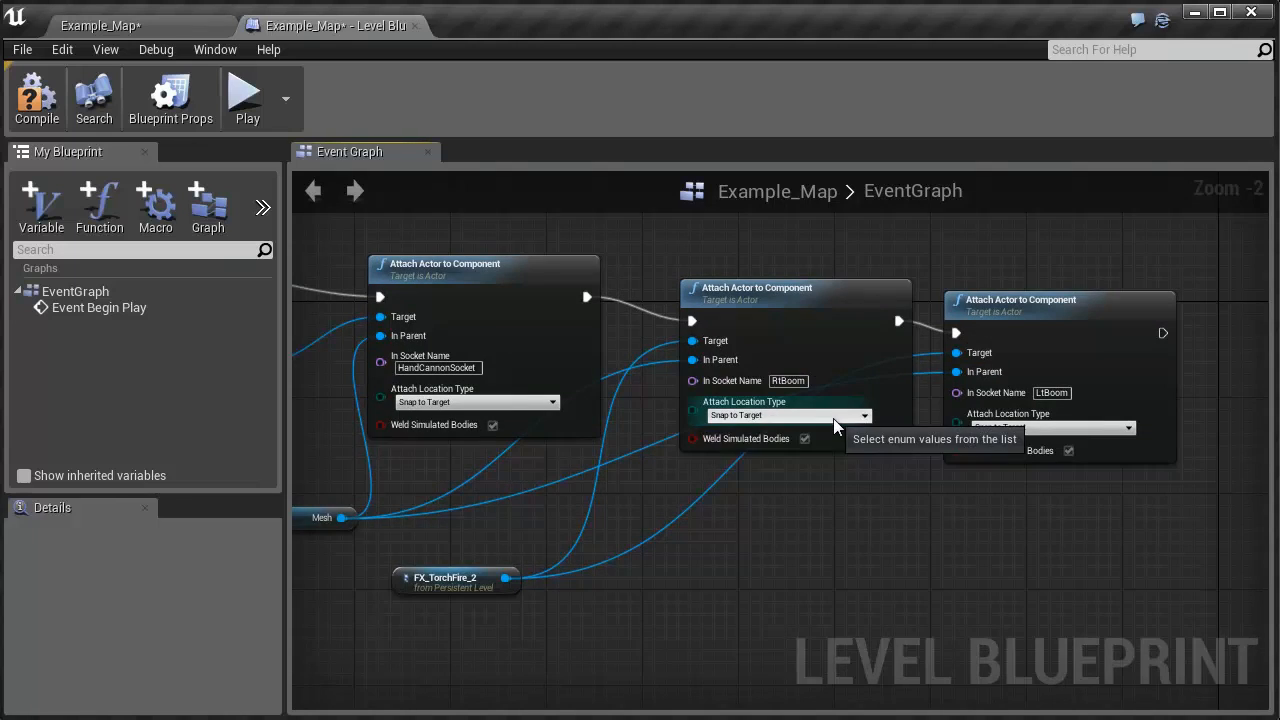
# Move the FX_TorchFire_2 reference beneath the RtBoom attach node and the Mesh node further down to separate their wires
pyautogui.moveTo(846, 423); pyautogui.dragTo(780, 368, button='right')
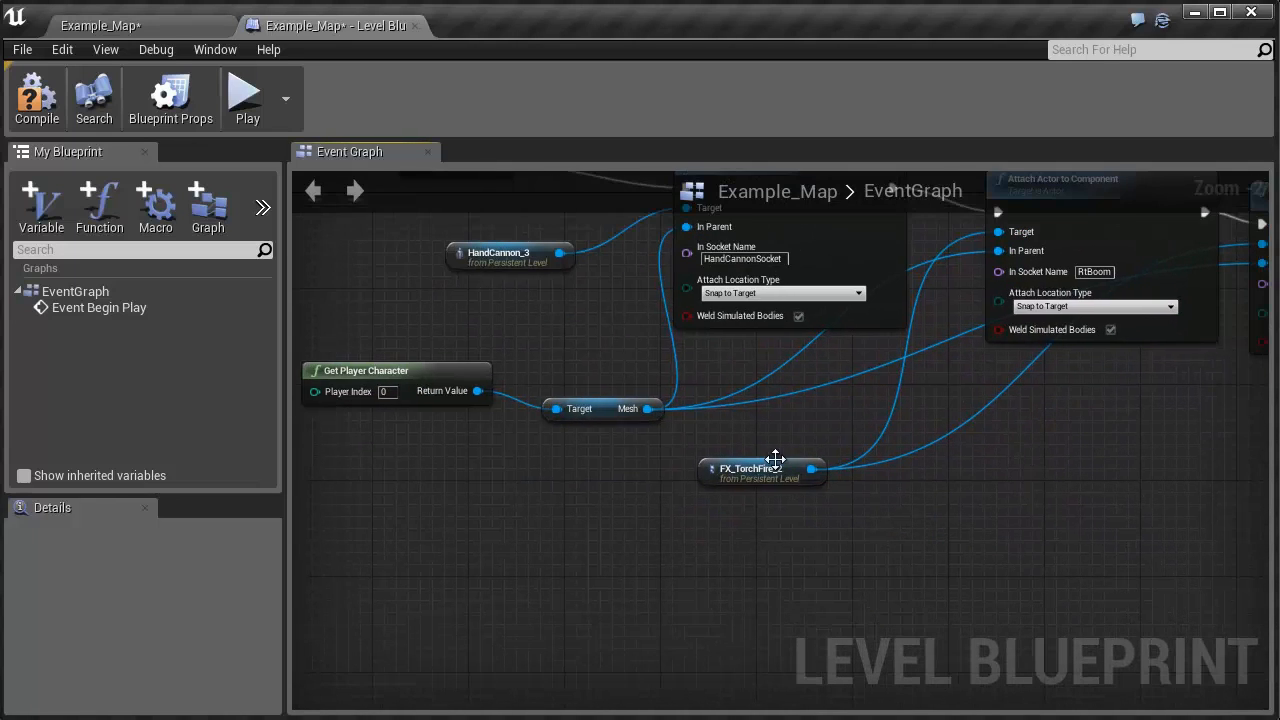
pyautogui.moveTo(775, 466); pyautogui.dragTo(1063, 514)
pyautogui.moveTo(832, 452); pyautogui.dragTo(754, 487, button='right')
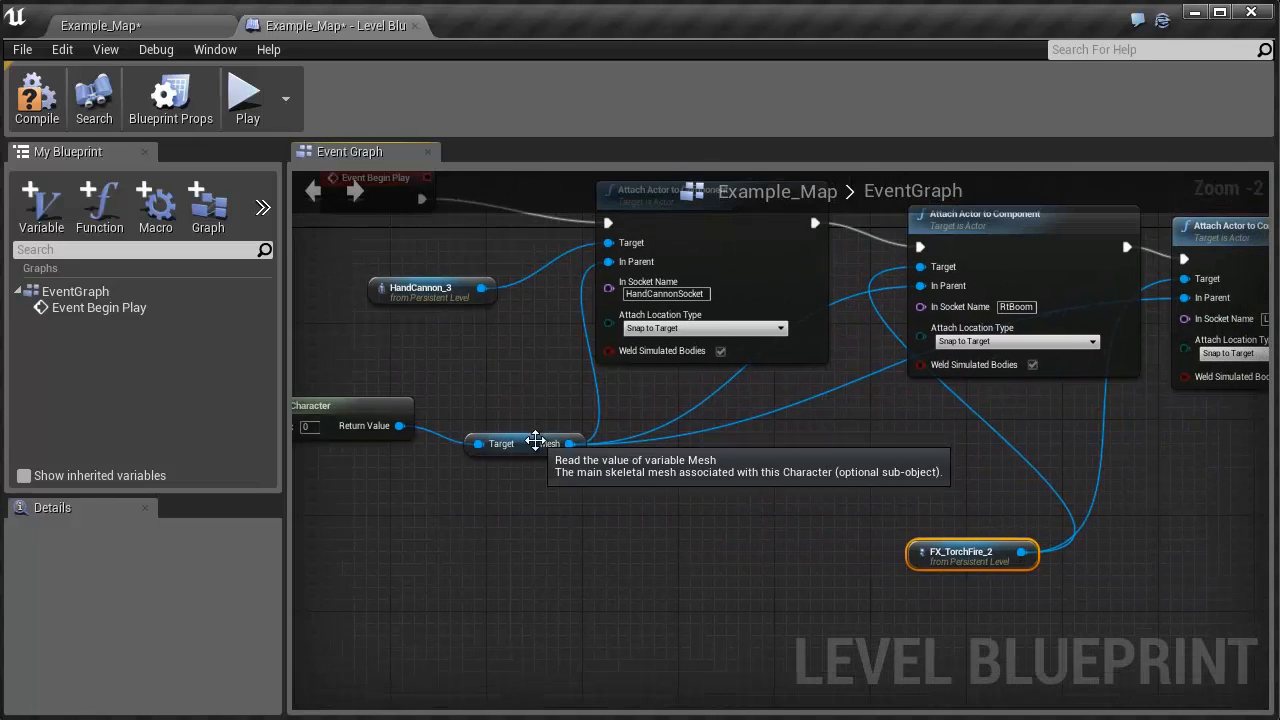
pyautogui.moveTo(536, 443); pyautogui.dragTo(572, 515)
pyautogui.moveTo(618, 537); pyautogui.dragTo(521, 556, button='right')
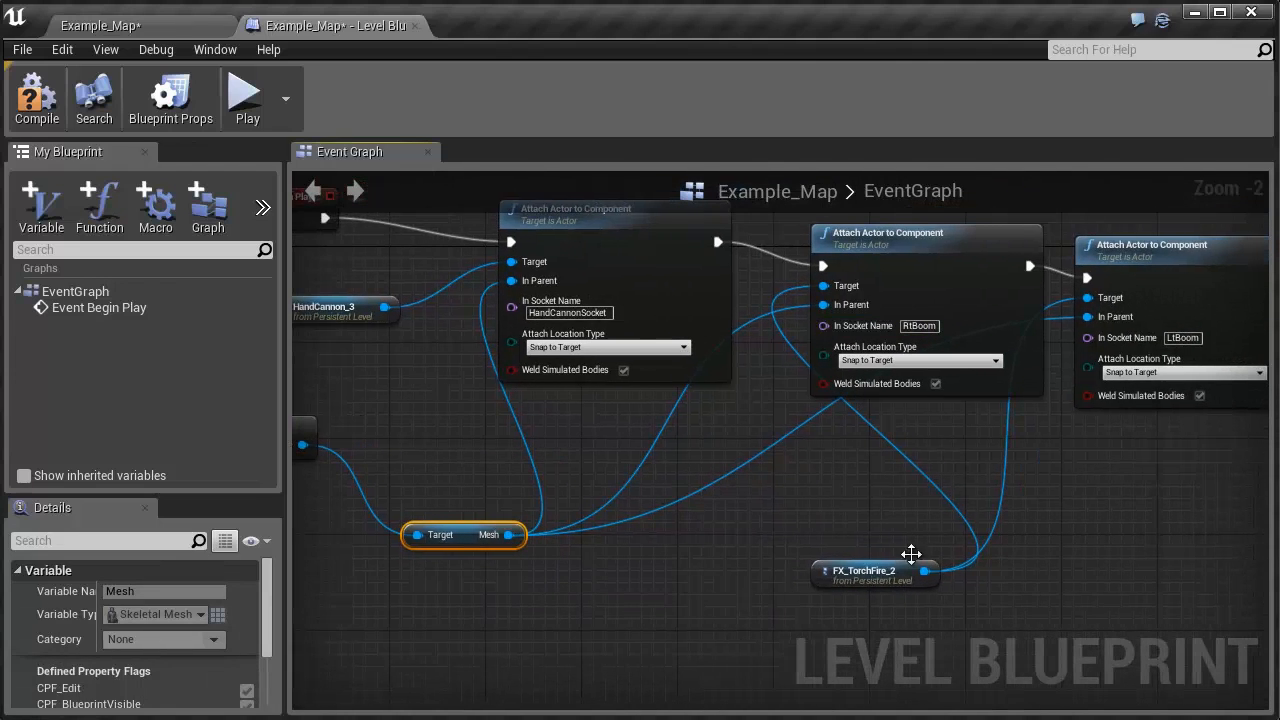
pyautogui.moveTo(957, 634); pyautogui.dragTo(931, 662, button='right')
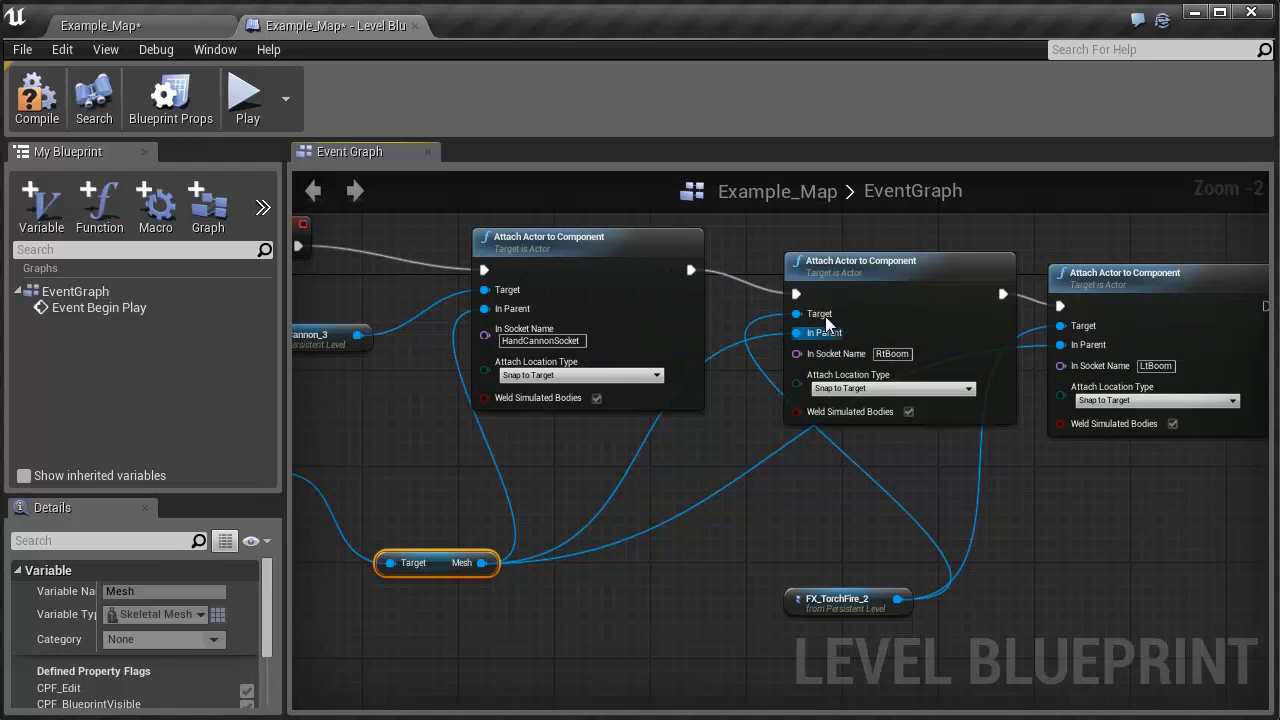
# Switch back to the Example_Map level and play it to check the attached hand cannon and torch fire on the character
pyautogui.moveTo(1036, 300); pyautogui.dragTo(978, 281, button='right')
pyautogui.click(184, 22)
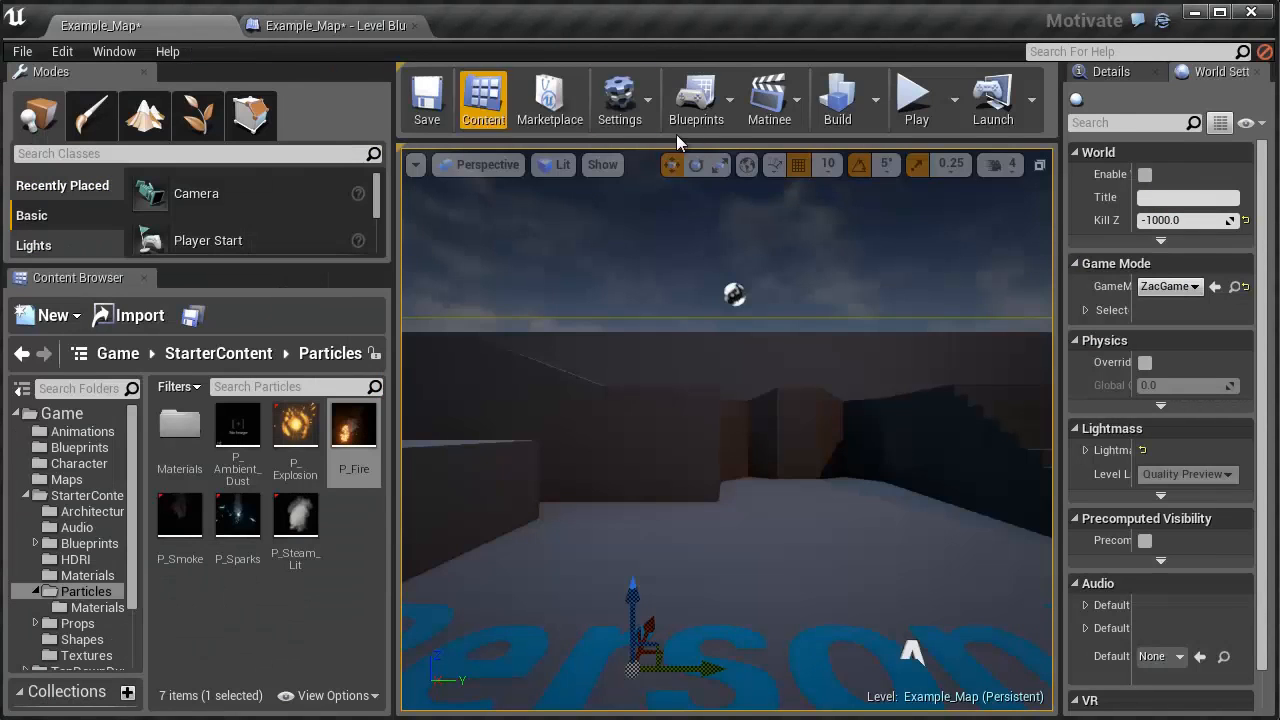
pyautogui.click(914, 100)
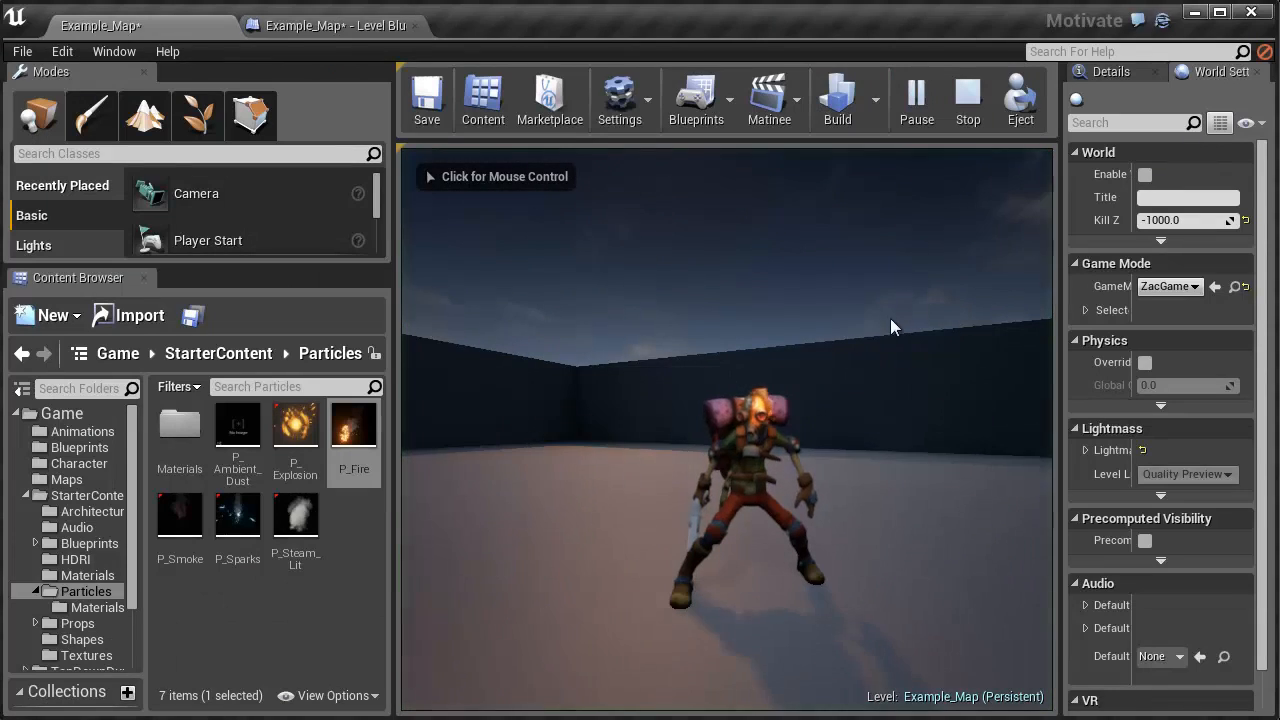